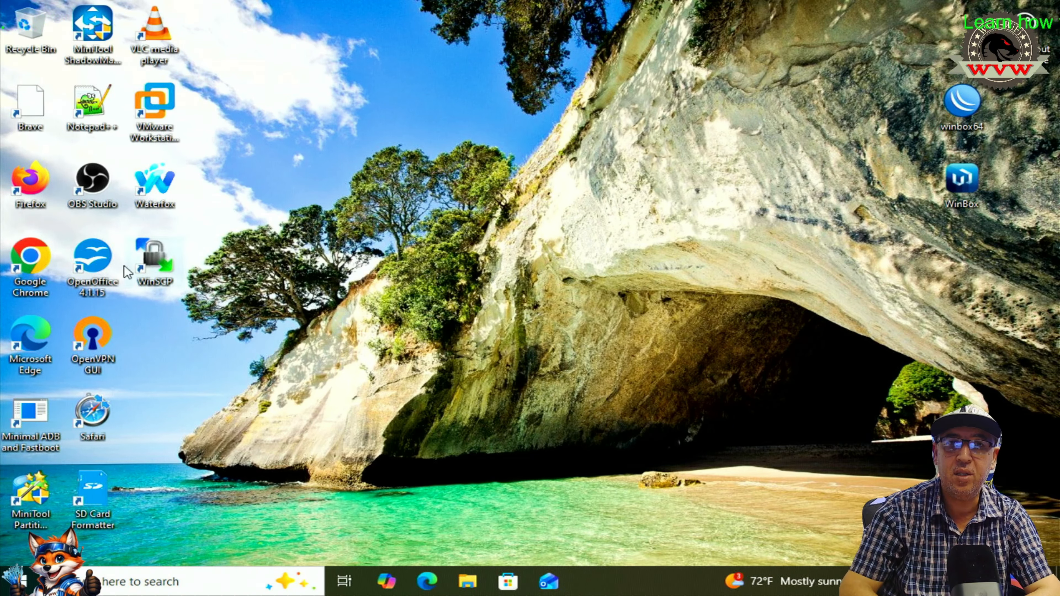
# - Launch WinBox and connect to the Core Router neighbor at 10.0.0.1
pyautogui.doubleClick(960, 105)
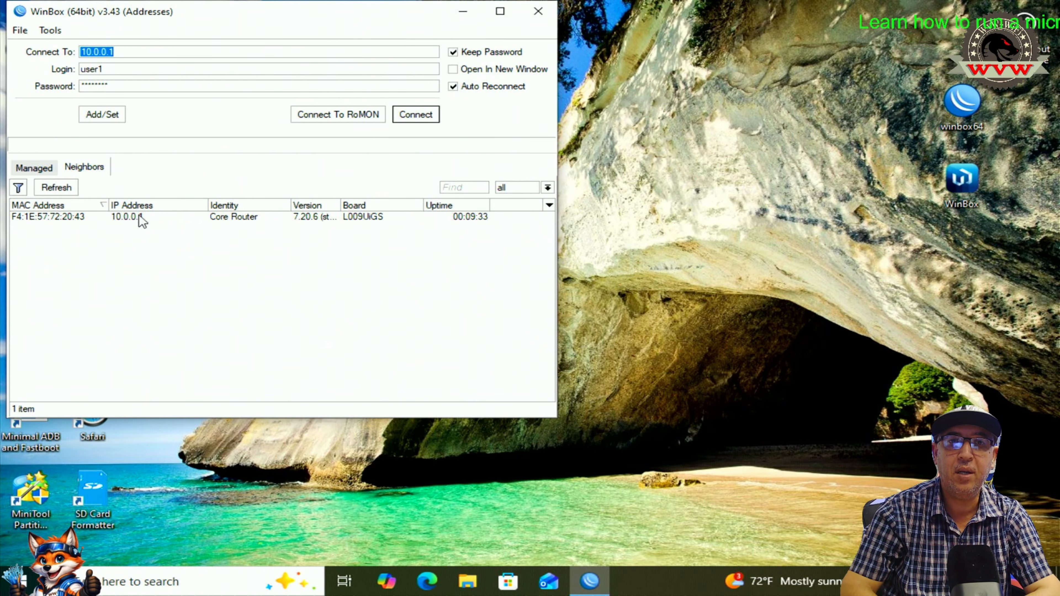
pyautogui.click(134, 222)
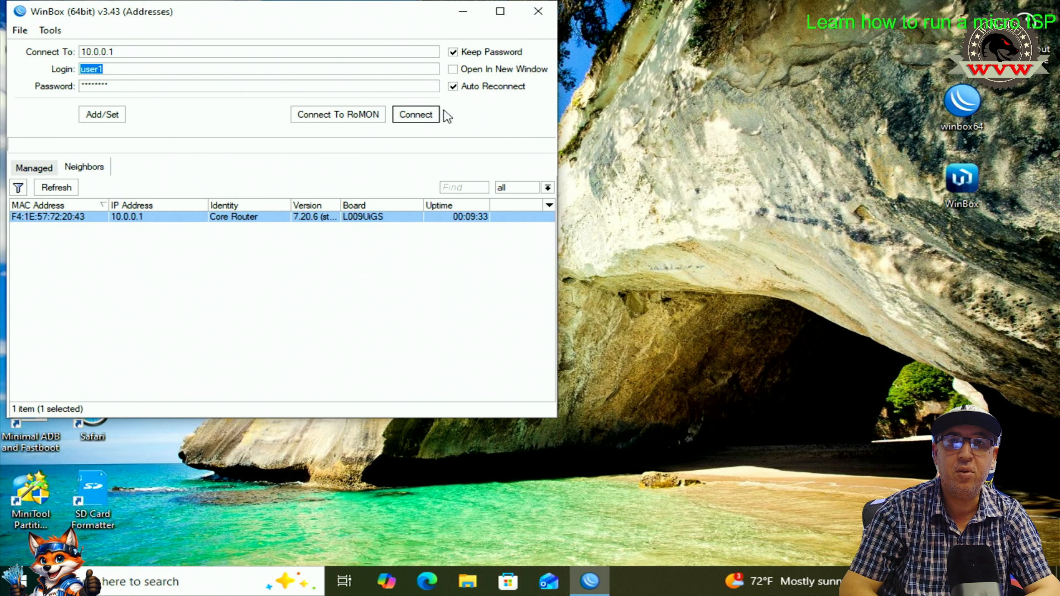
pyautogui.click(426, 116)
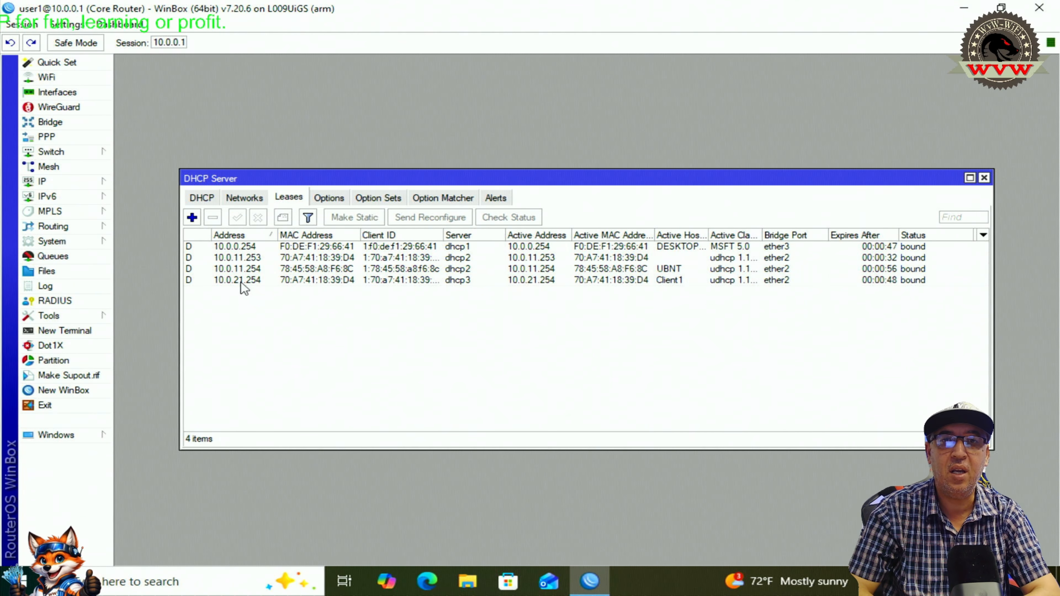
# - Make the 10.0.11.254 lease static, review its General and Active details, and confirm
pyautogui.click(250, 269)
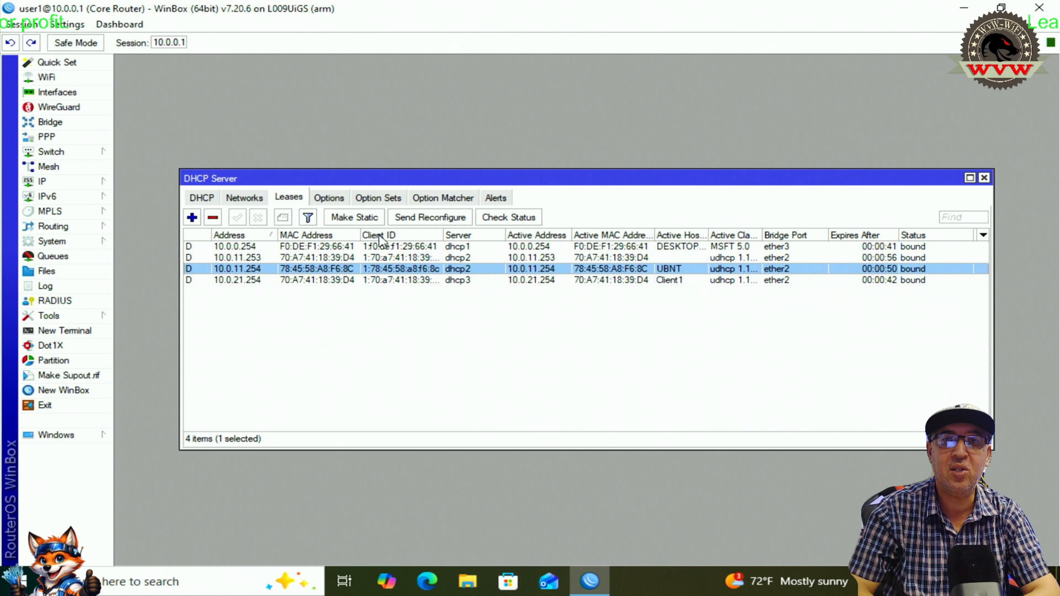
pyautogui.click(351, 218)
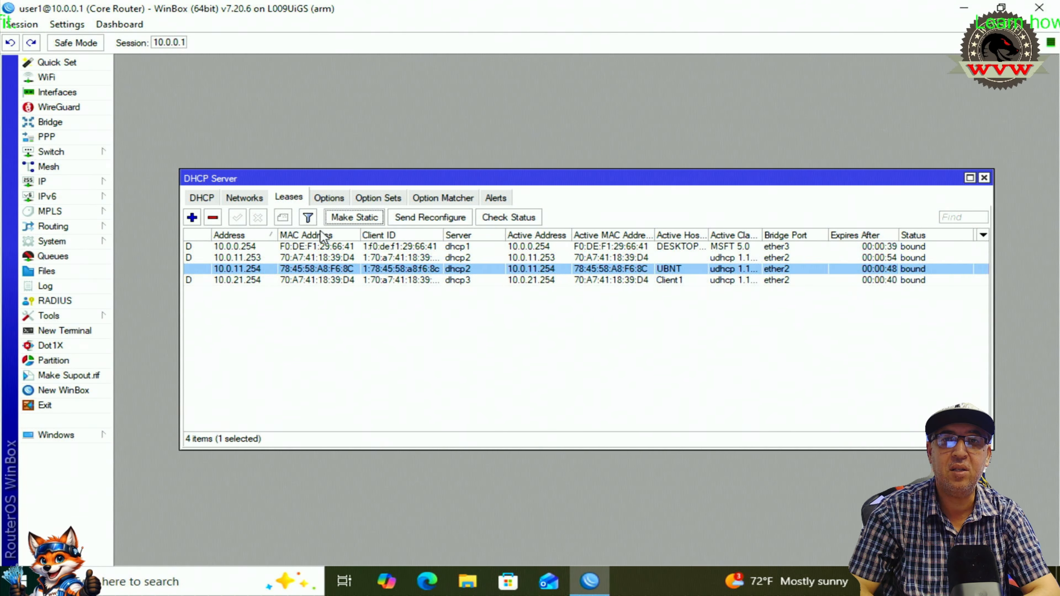
pyautogui.click(229, 271)
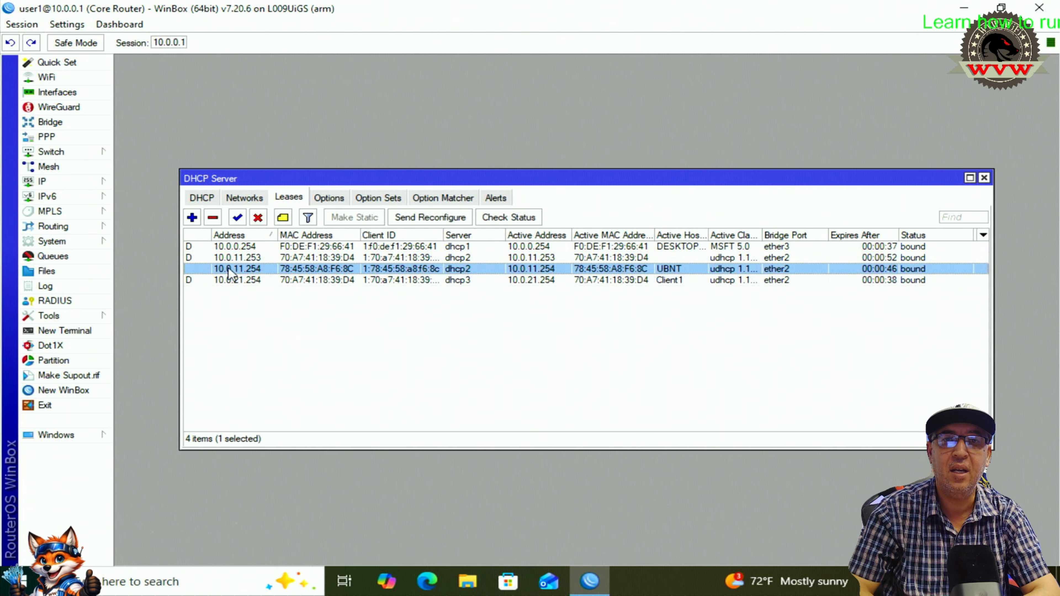
pyautogui.doubleClick(253, 270)
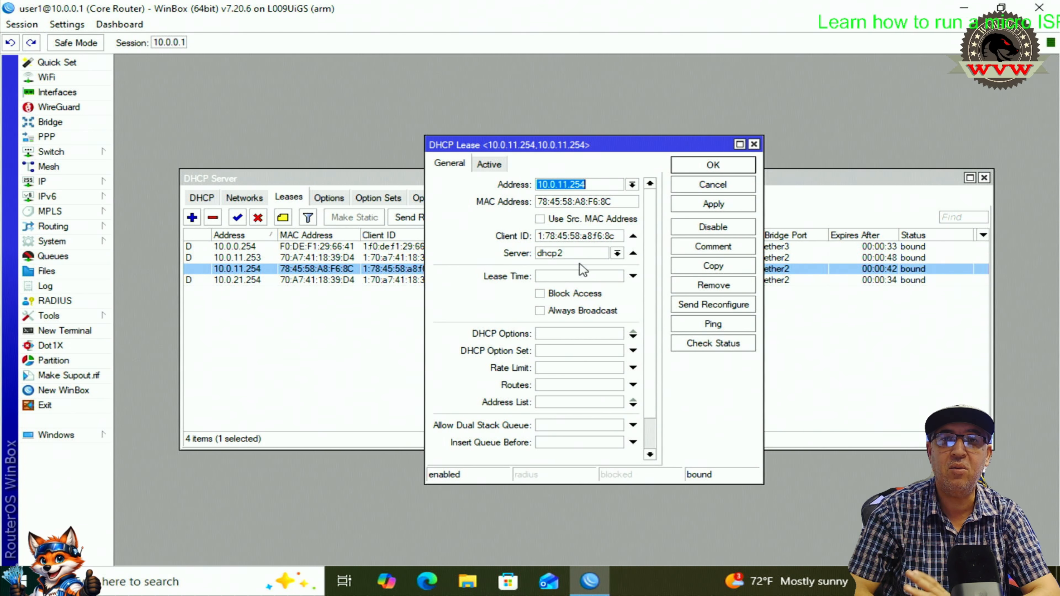
pyautogui.click(489, 165)
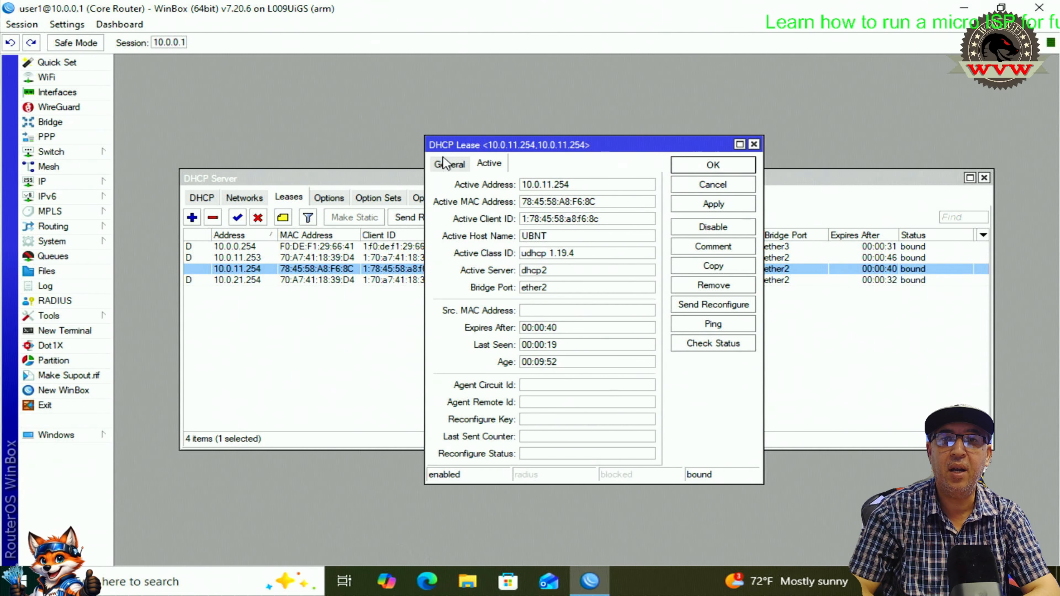
pyautogui.click(449, 164)
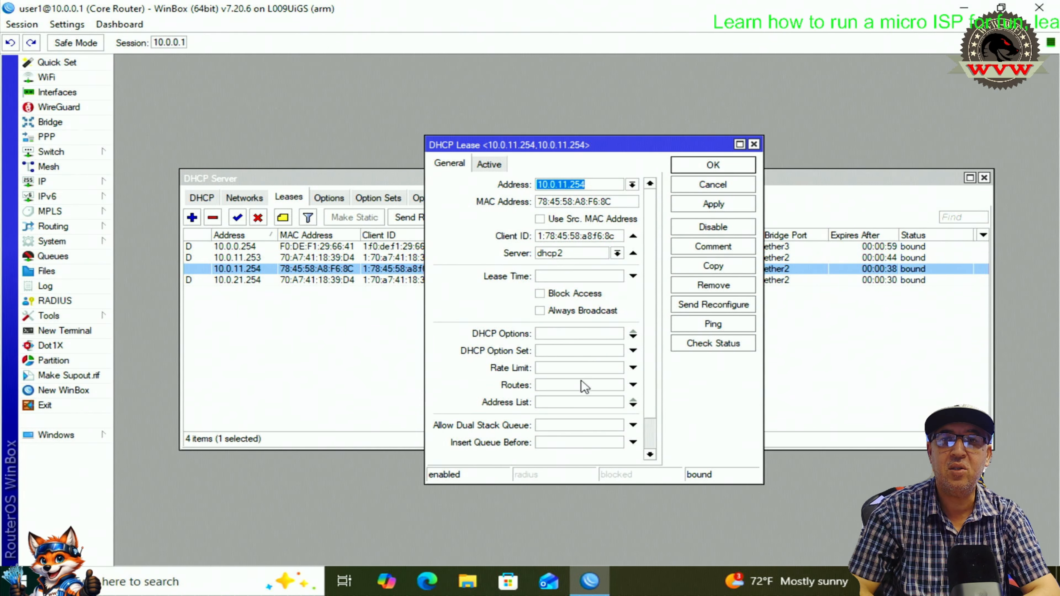
pyautogui.click(713, 165)
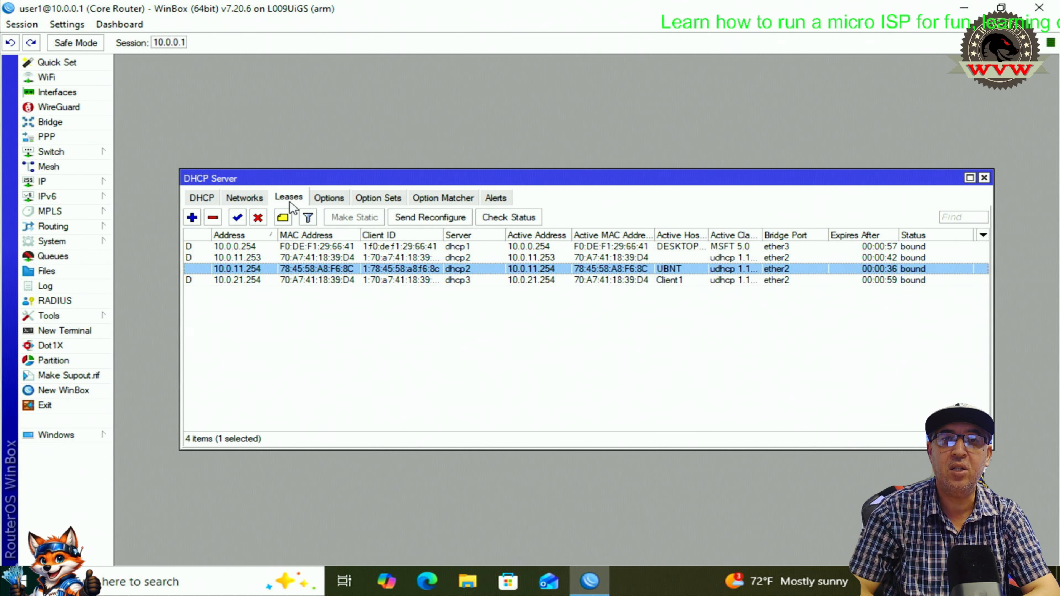
# - Comment the 10.0.11.254 lease as 'Main AP'
pyautogui.click(284, 217)
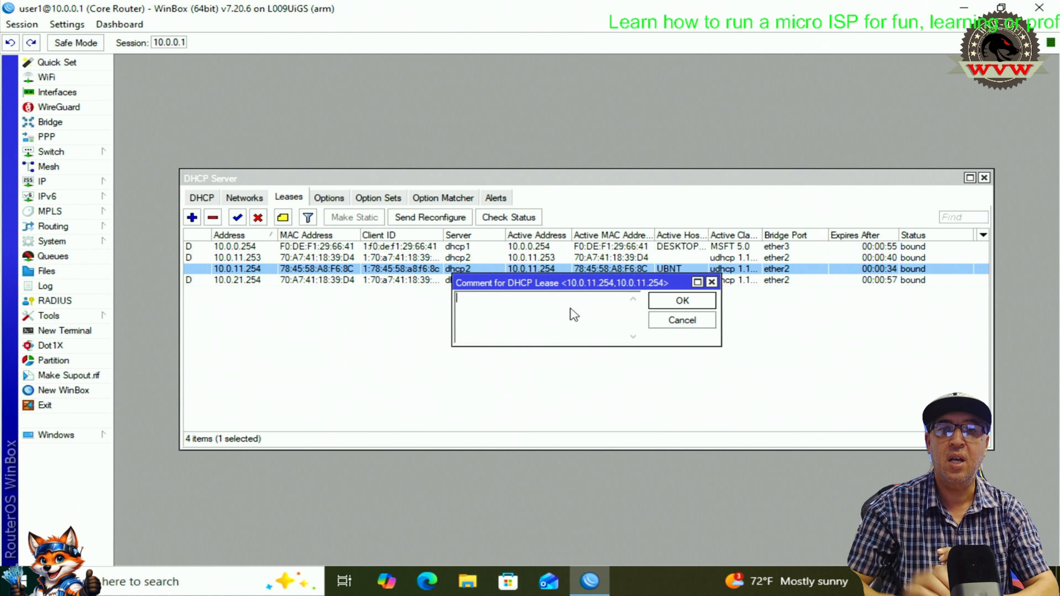
pyautogui.write('Main')
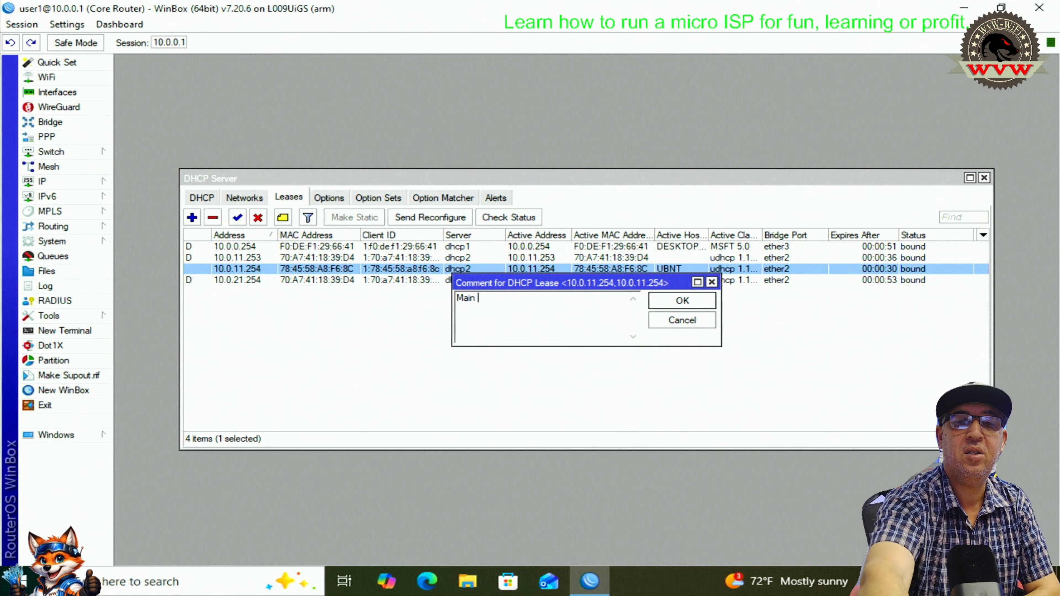
pyautogui.write(' AP')
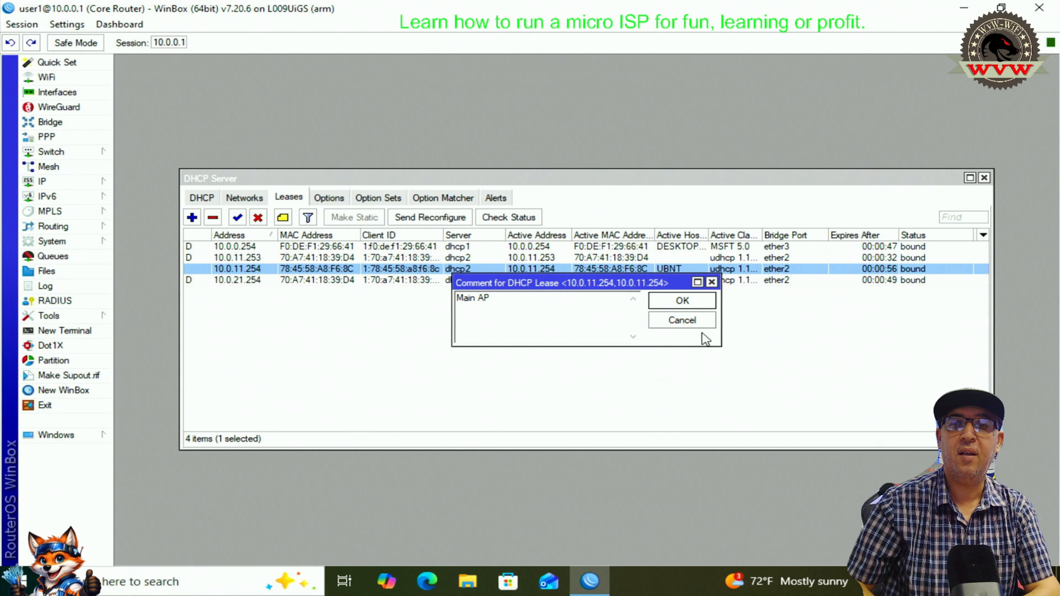
pyautogui.click(683, 300)
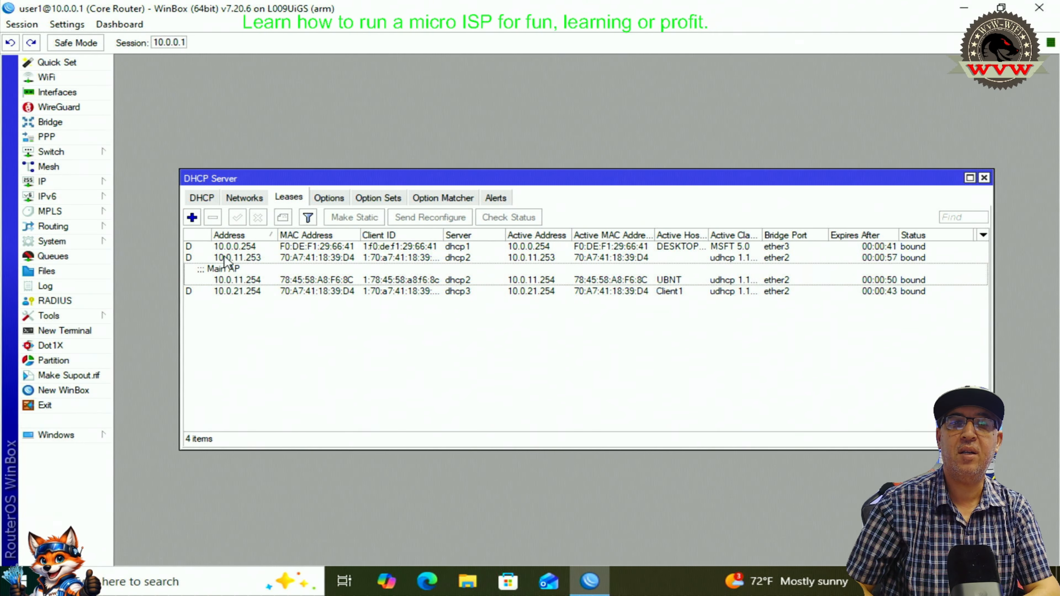
# - Make the 10.0.11.253 lease static and comment it '1st Cliect'
pyautogui.click(232, 257)
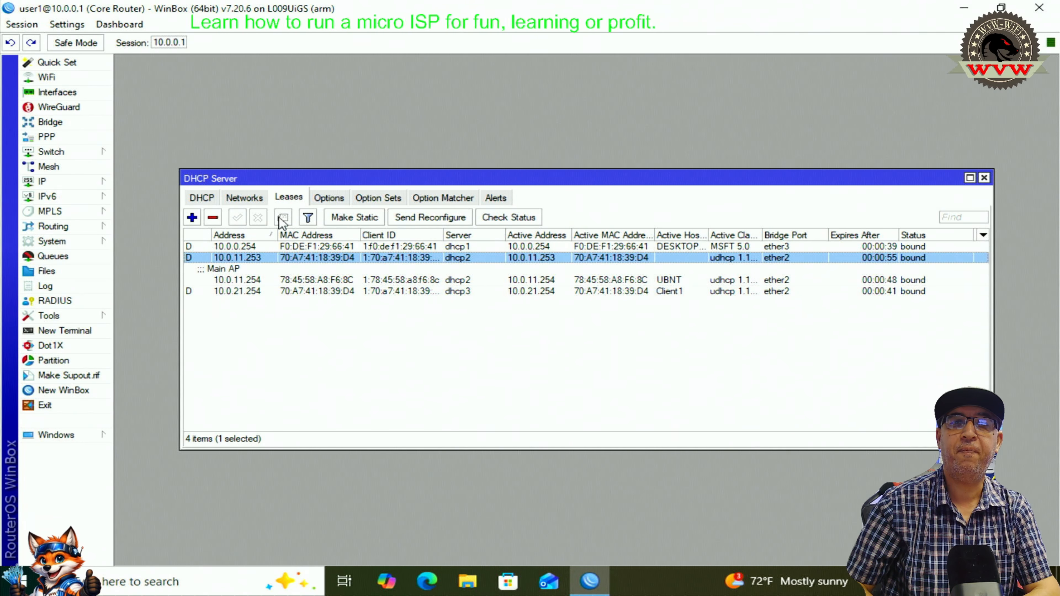
pyautogui.click(360, 223)
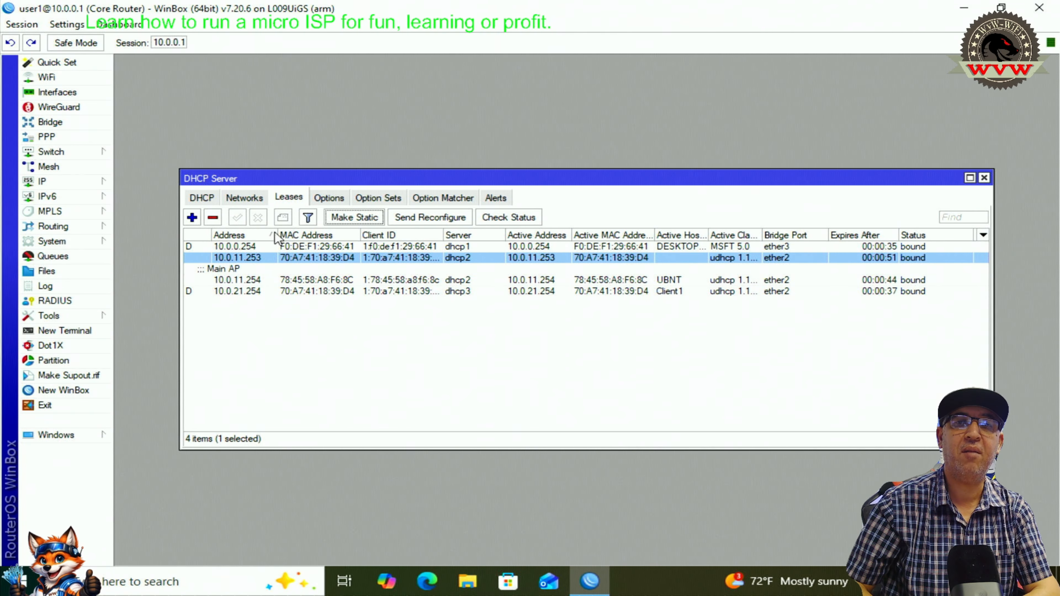
pyautogui.click(249, 260)
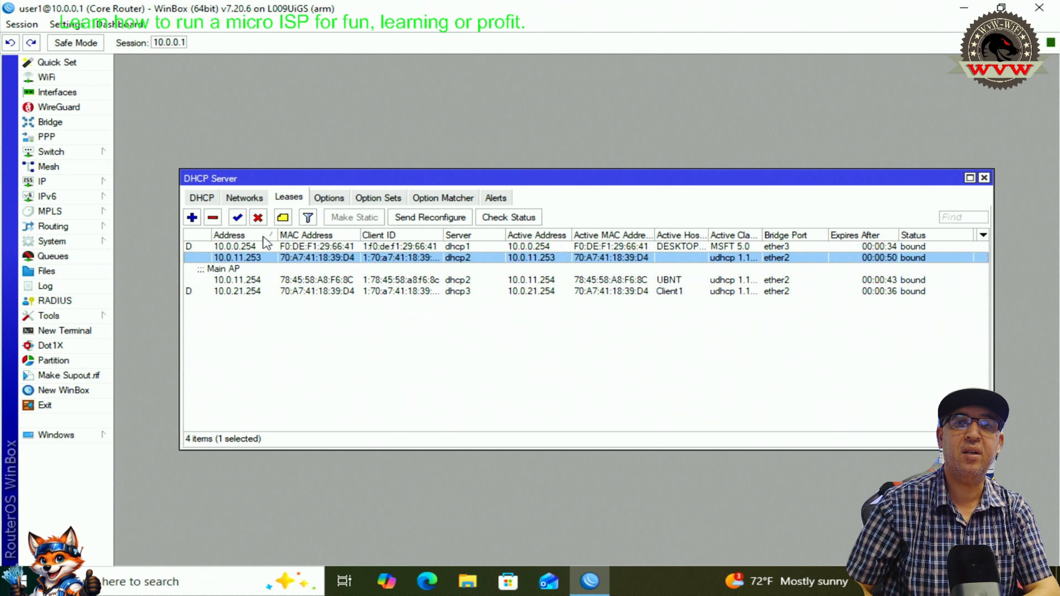
pyautogui.click(283, 218)
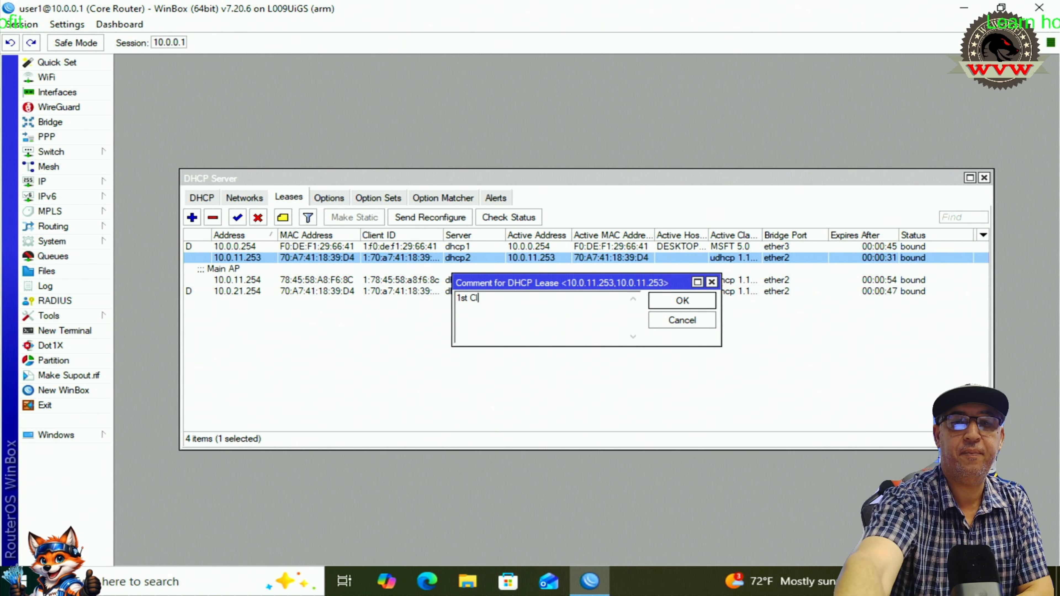
pyautogui.write('iec')
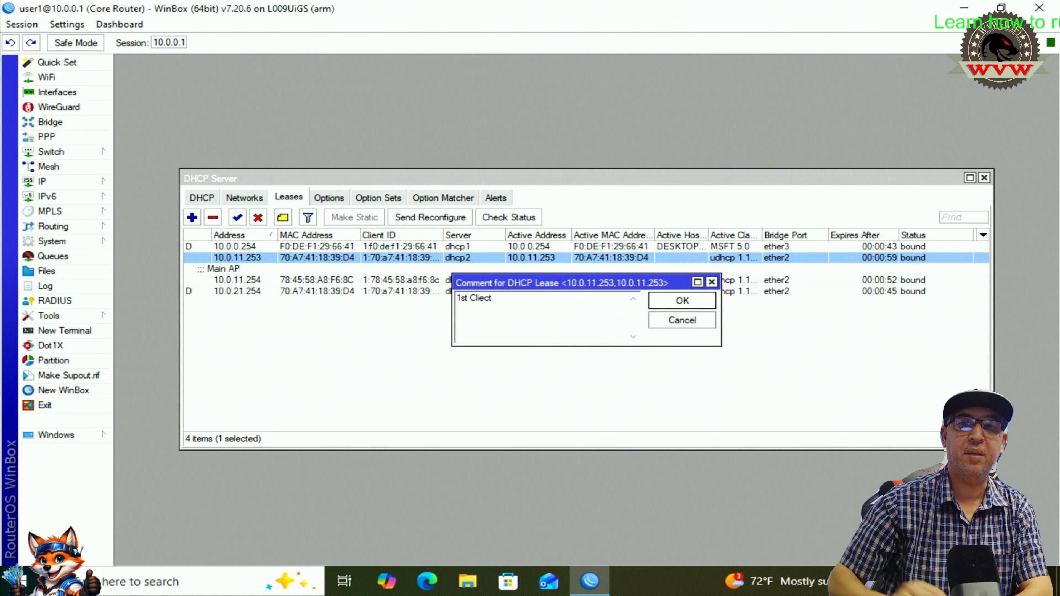
pyautogui.write('t')
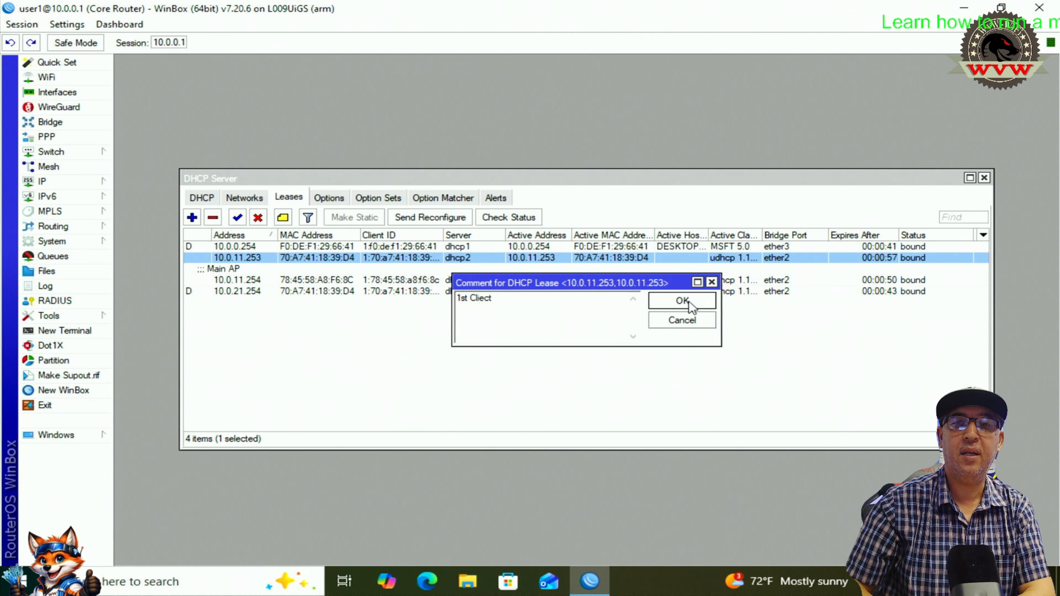
pyautogui.click(681, 301)
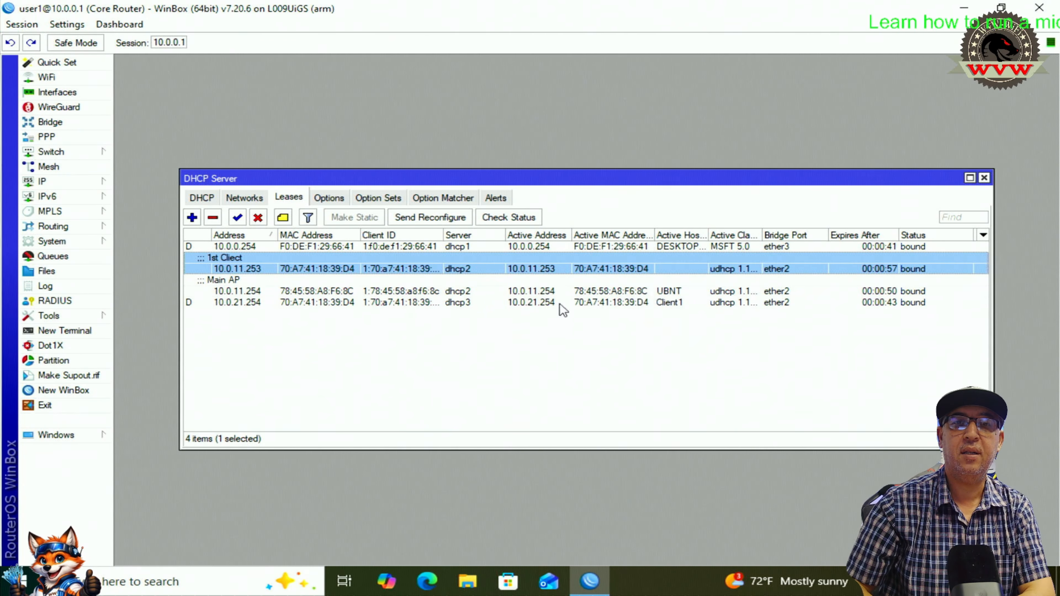
pyautogui.click(253, 303)
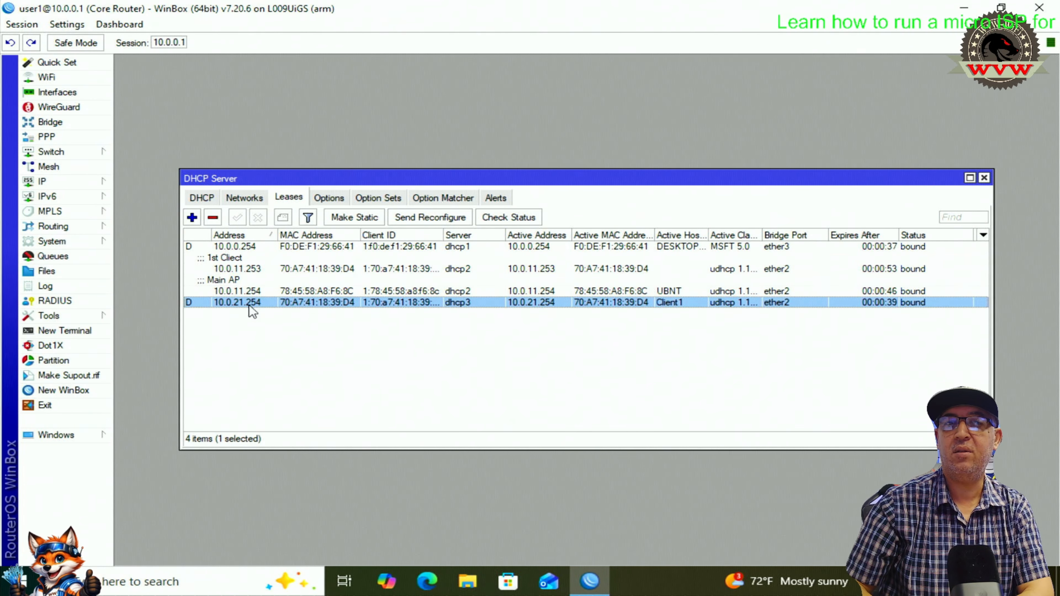
pyautogui.click(353, 383)
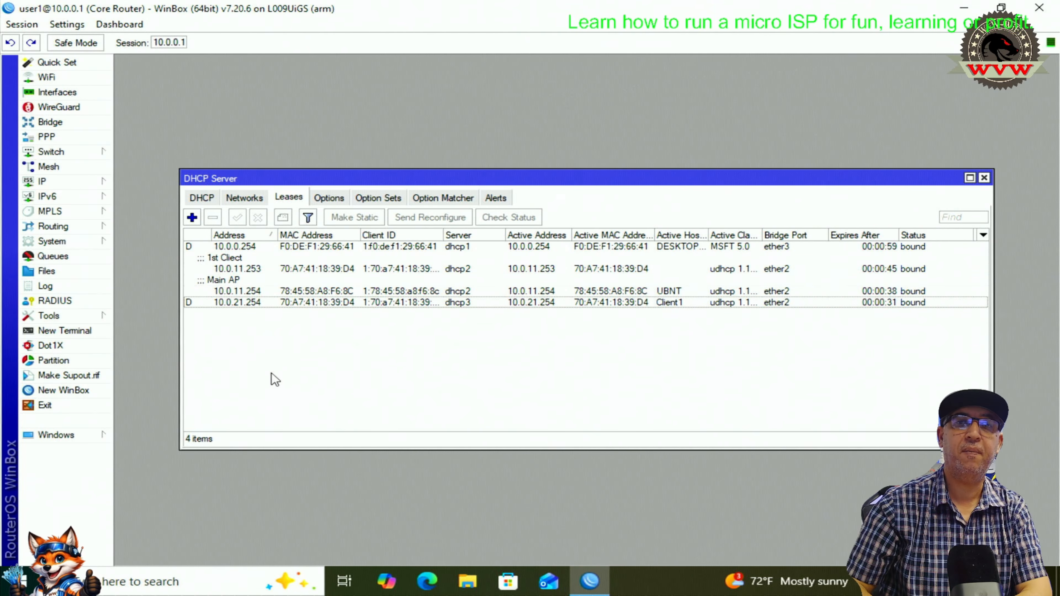
pyautogui.click(237, 304)
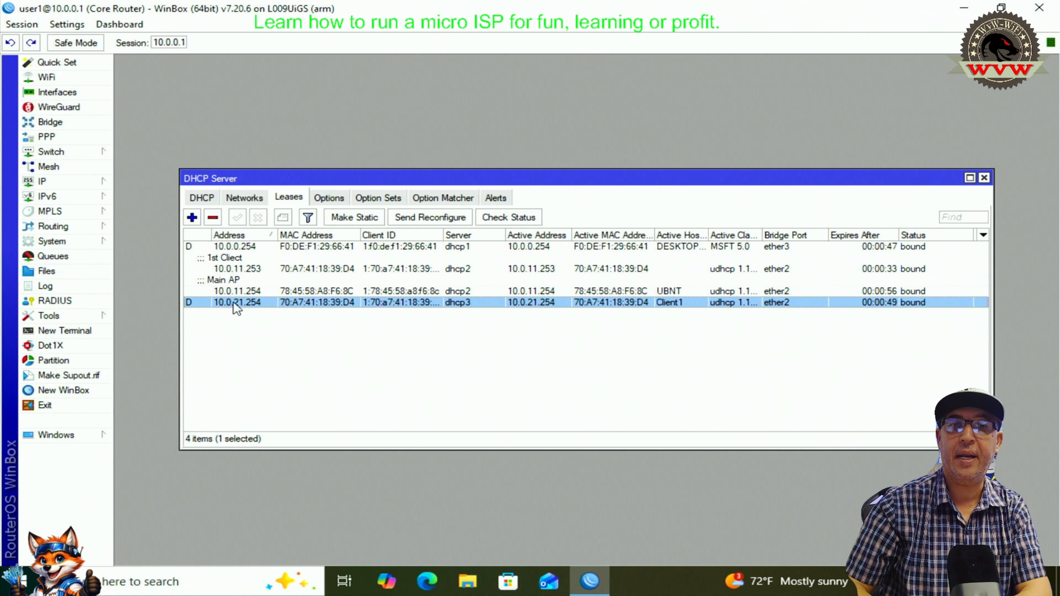
pyautogui.click(275, 352)
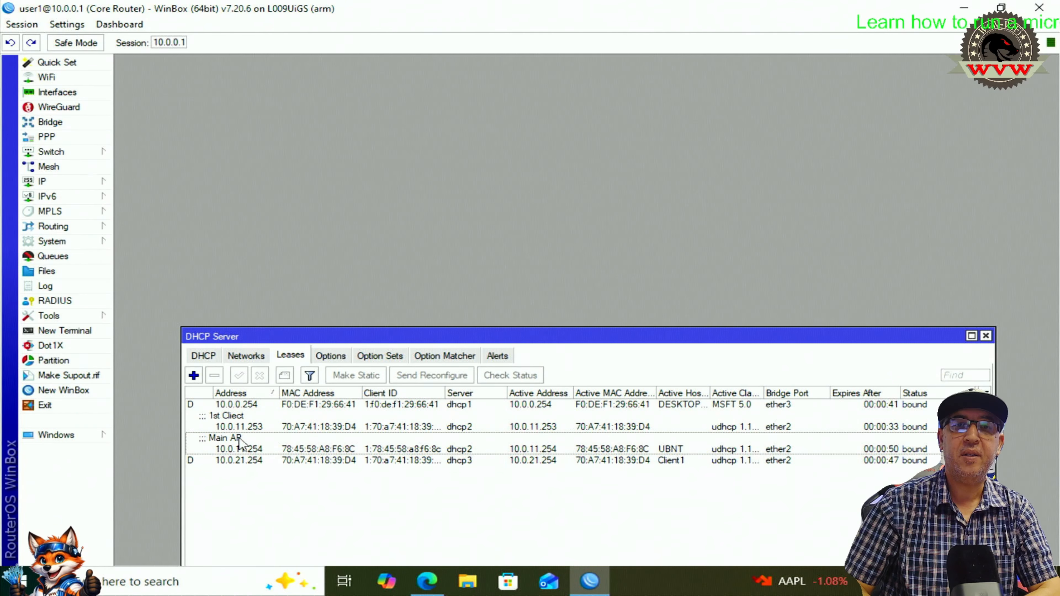
pyautogui.click(225, 419)
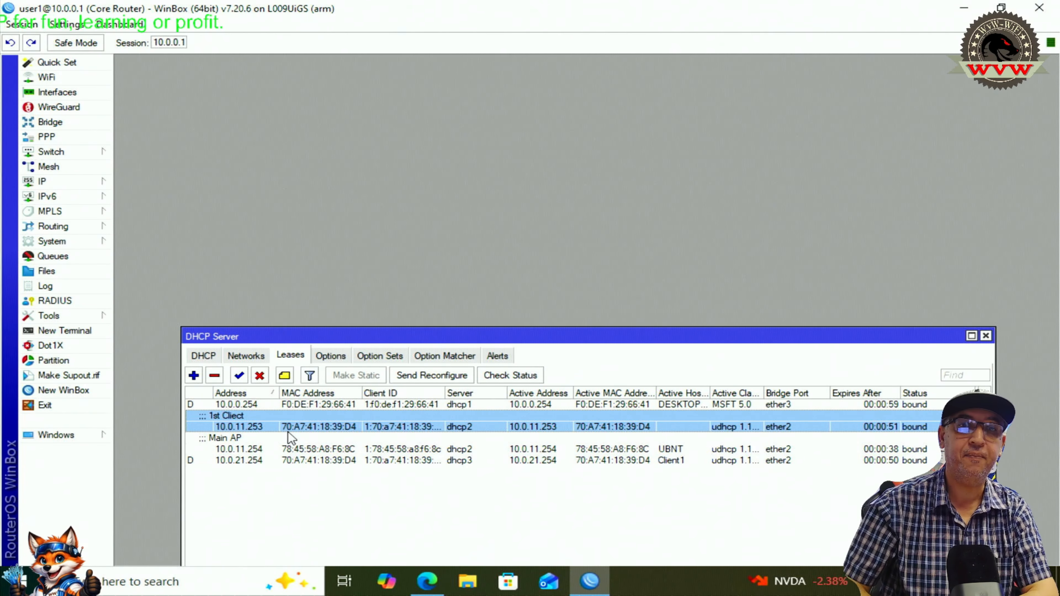
pyautogui.click(427, 581)
pyautogui.click(24, 118)
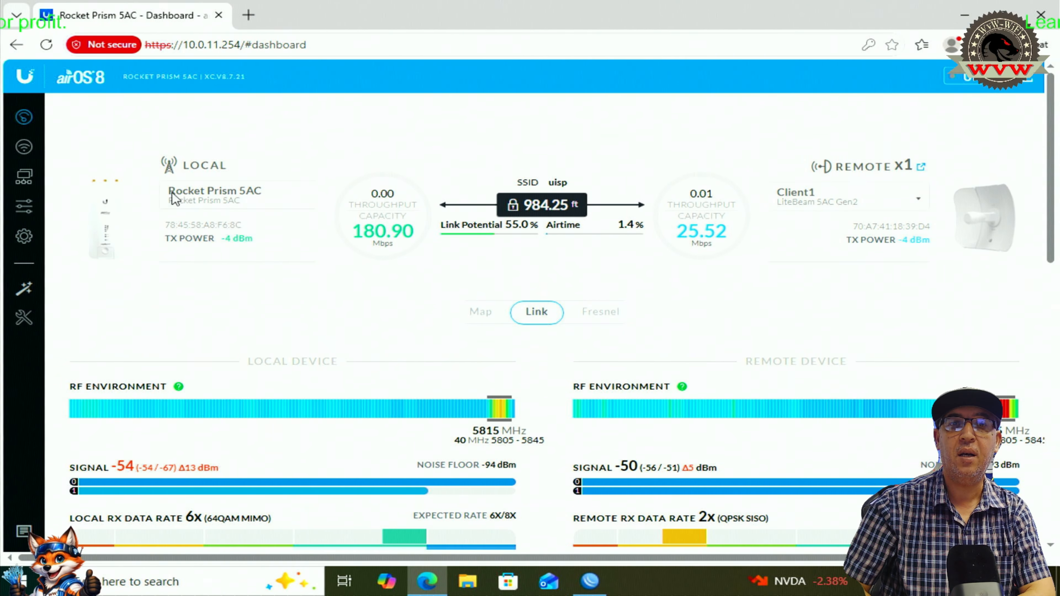
pyautogui.moveTo(170, 193); pyautogui.dragTo(284, 194)
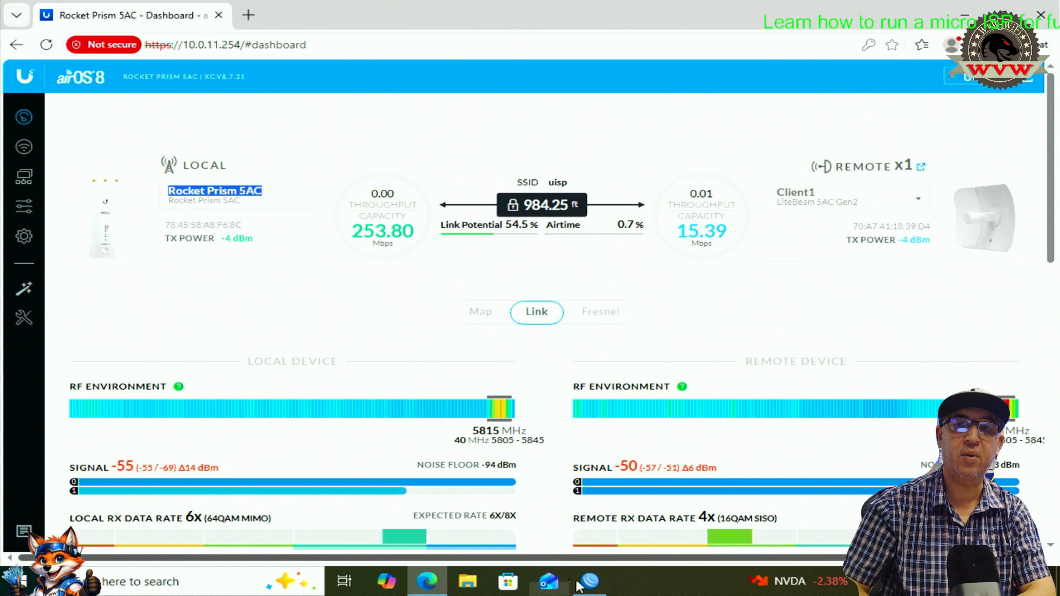
pyautogui.click(584, 584)
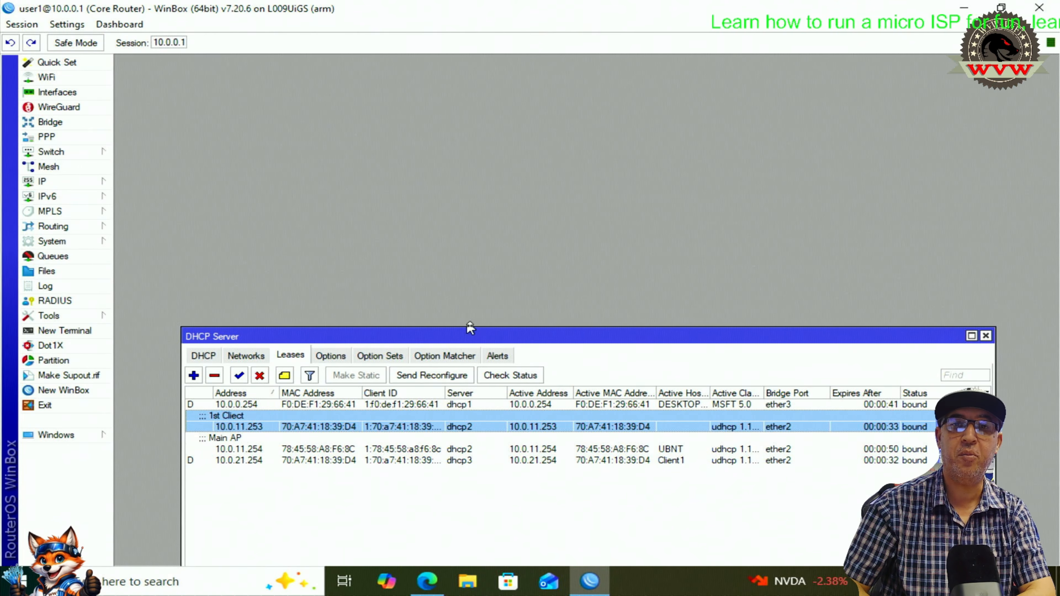
# - Open the 10.0.11.253 lease settings and copy its address
pyautogui.moveTo(466, 332); pyautogui.dragTo(490, 110)
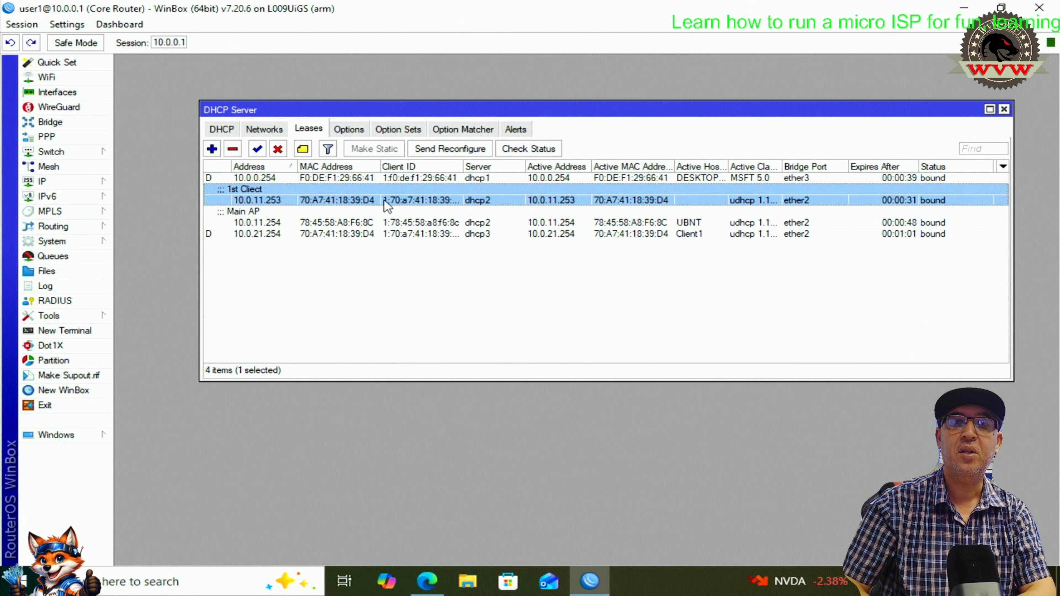
pyautogui.doubleClick(278, 200)
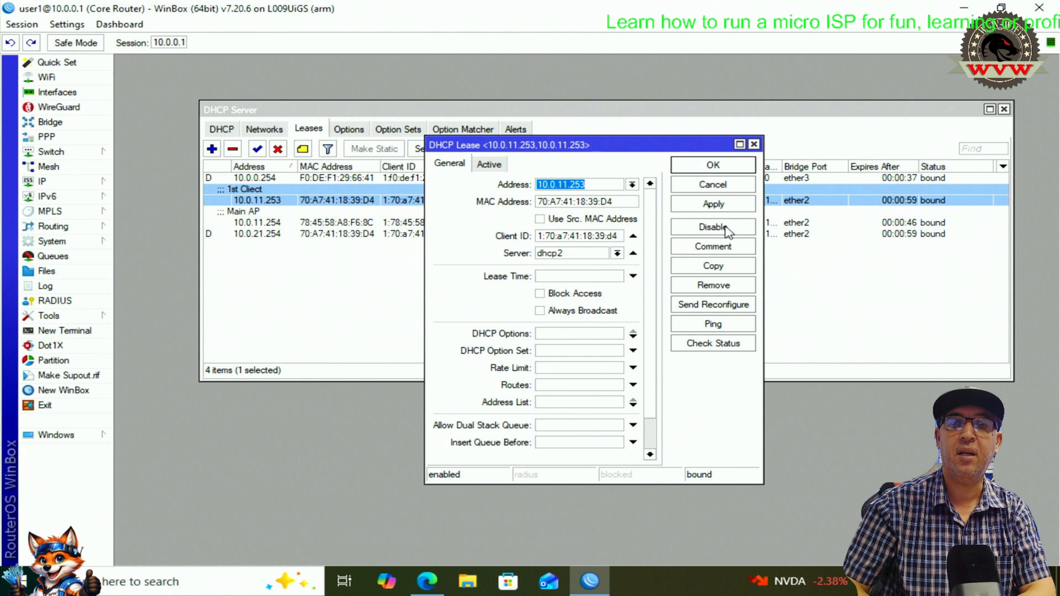
pyautogui.rightClick(582, 185)
pyautogui.click(601, 210)
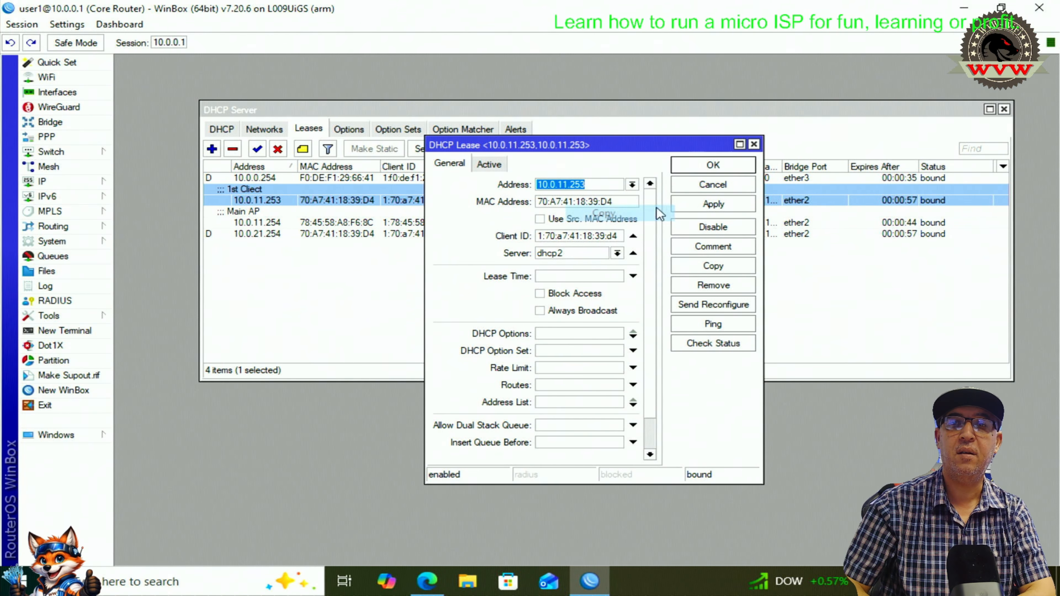
# - Load 10.0.11.253 in a new browser tab, proceeding past the certificate warning
pyautogui.click(427, 581)
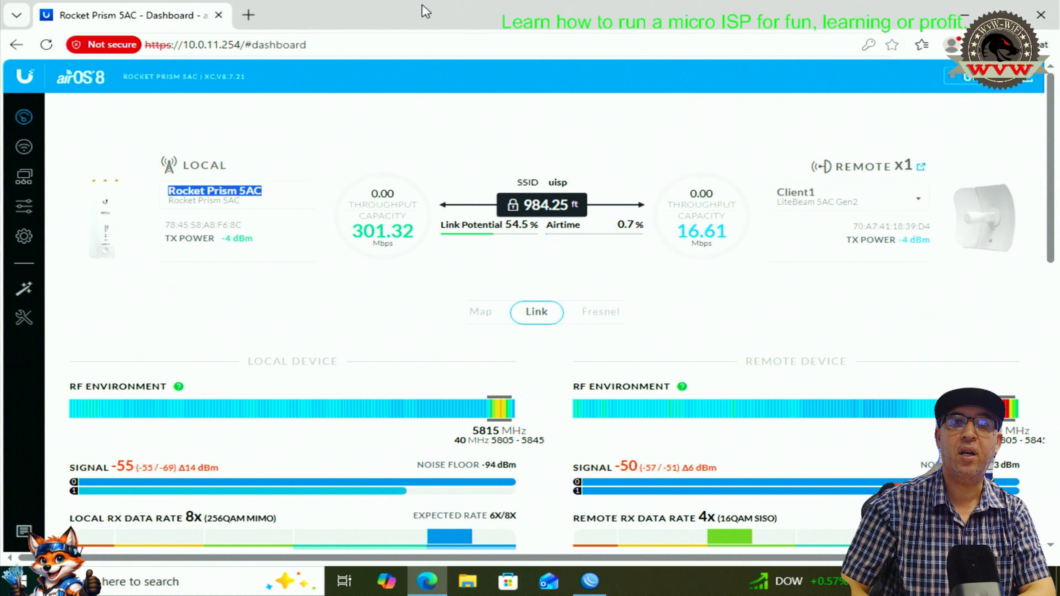
pyautogui.click(249, 15)
pyautogui.hotkey('ctrl', 'v')
pyautogui.press('Return')
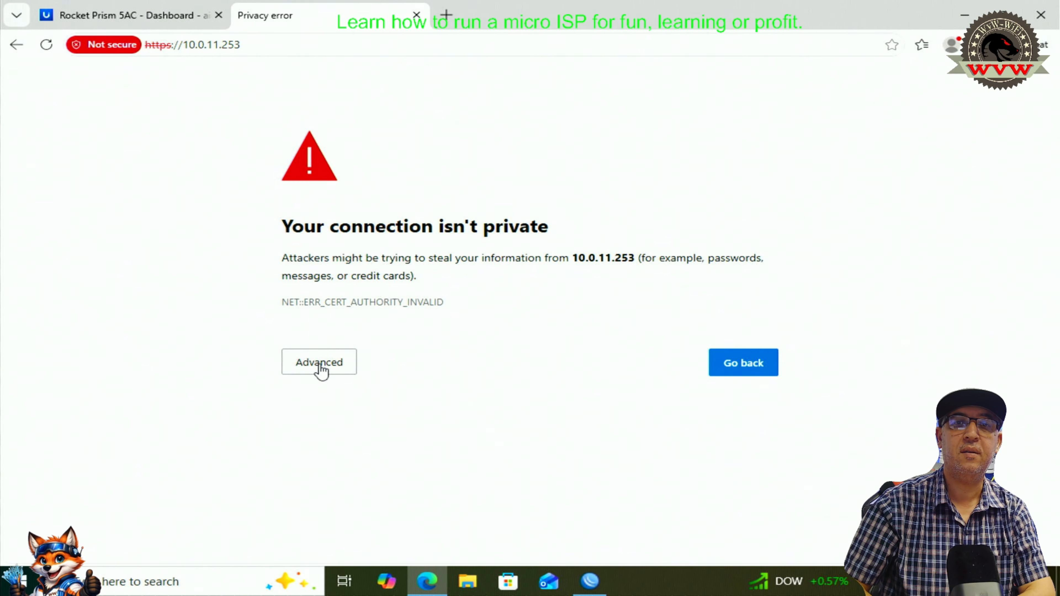
pyautogui.click(321, 362)
pyautogui.click(348, 479)
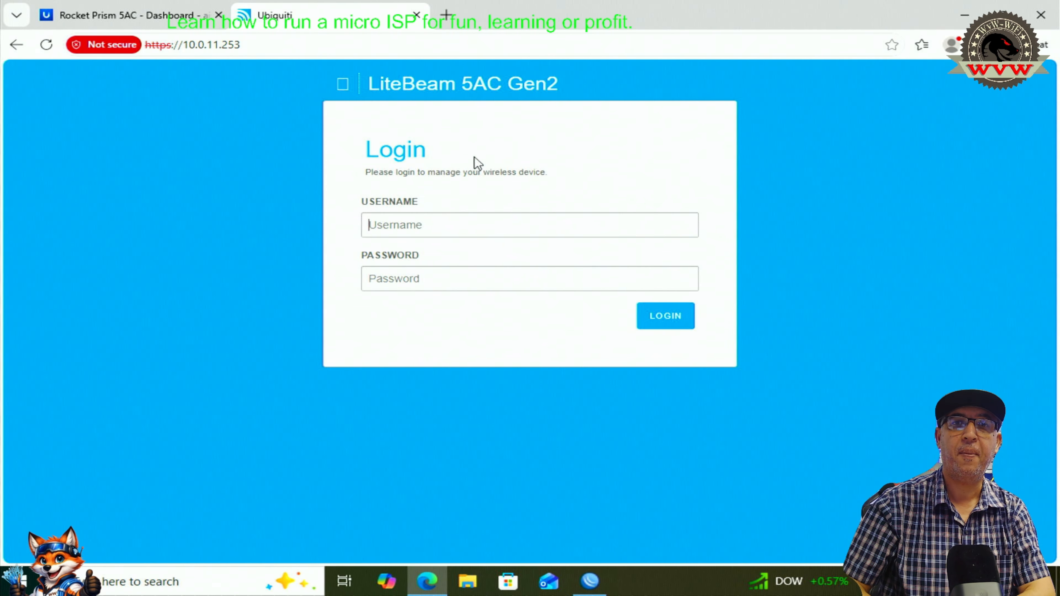
# - Log in to the Client1 airOS with the saved username and the device password
pyautogui.click(445, 230)
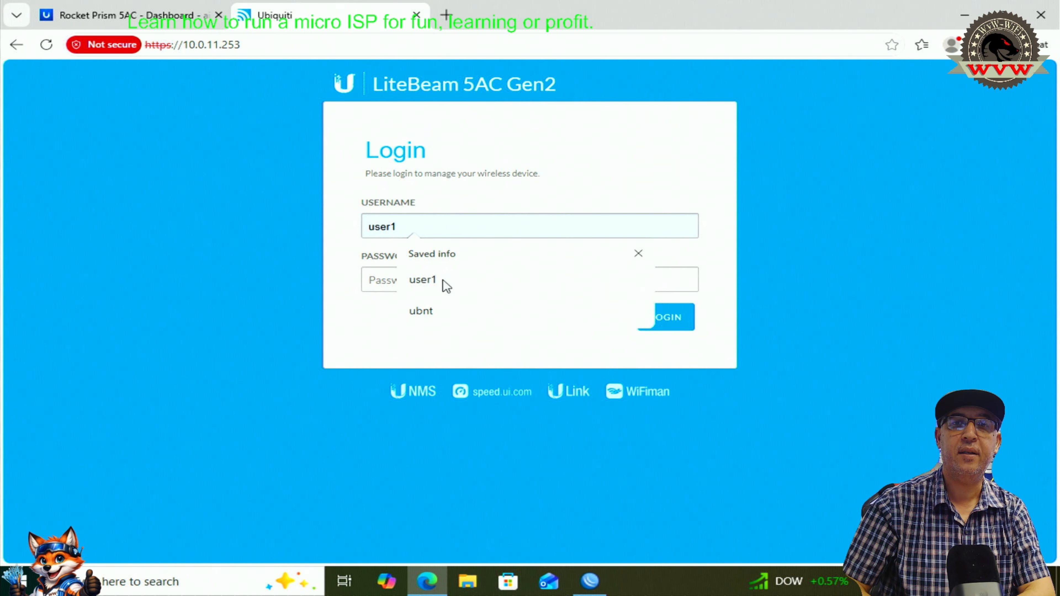
pyautogui.click(428, 278)
pyautogui.click(428, 275)
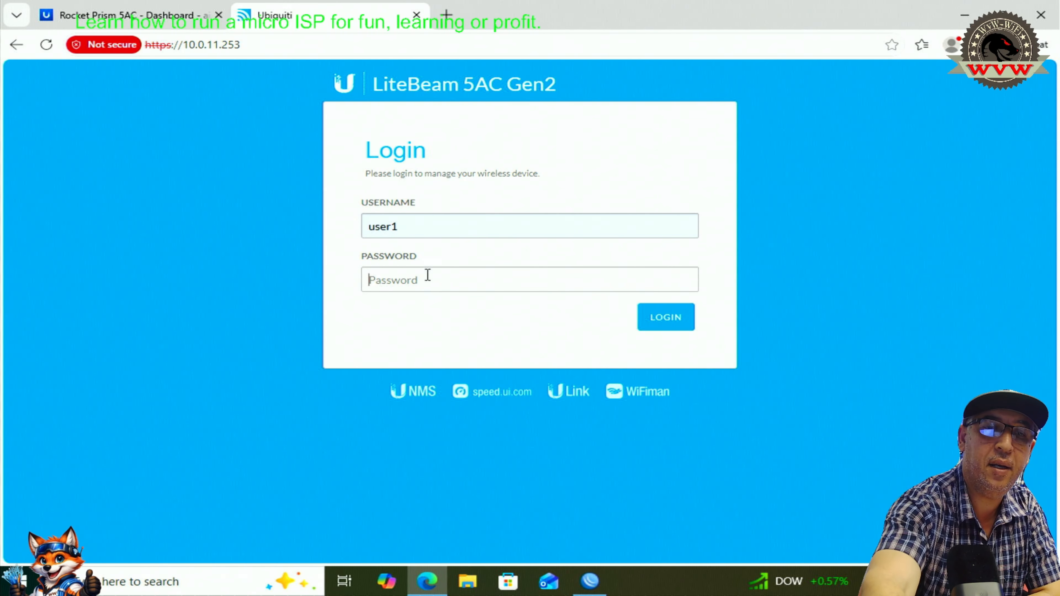
pyautogui.write('••••••••••')
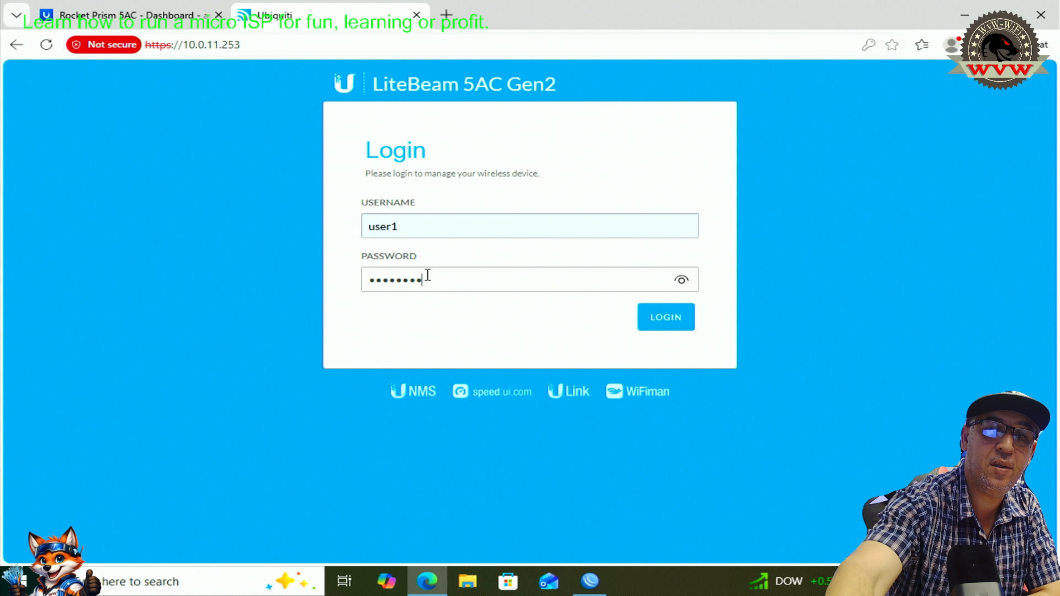
pyautogui.press('Return')
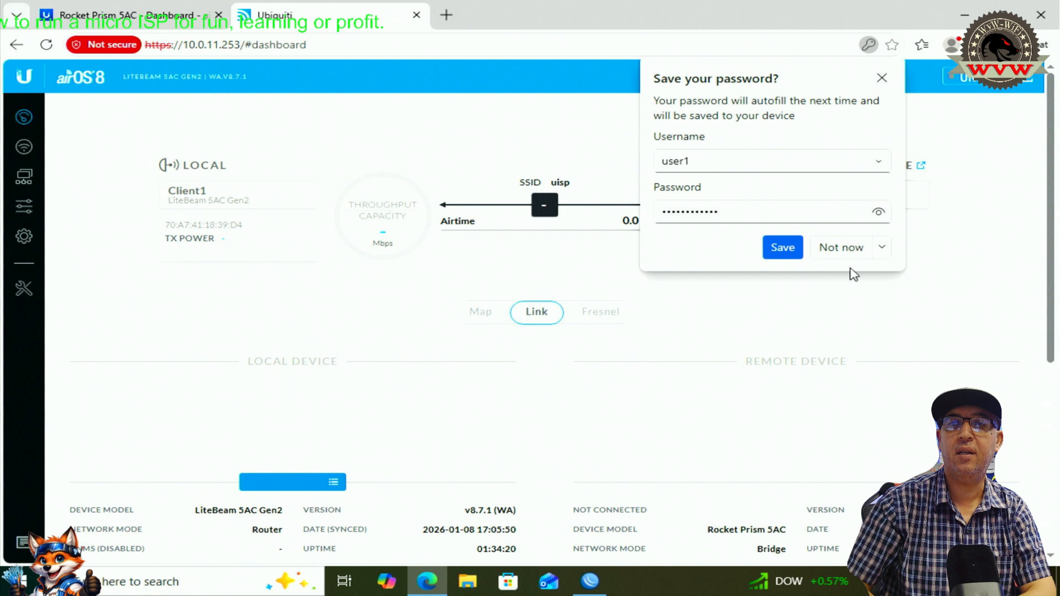
# - Dismiss the save-password and firmware prompts, then close WinBox's lease settings dialog
pyautogui.click(846, 249)
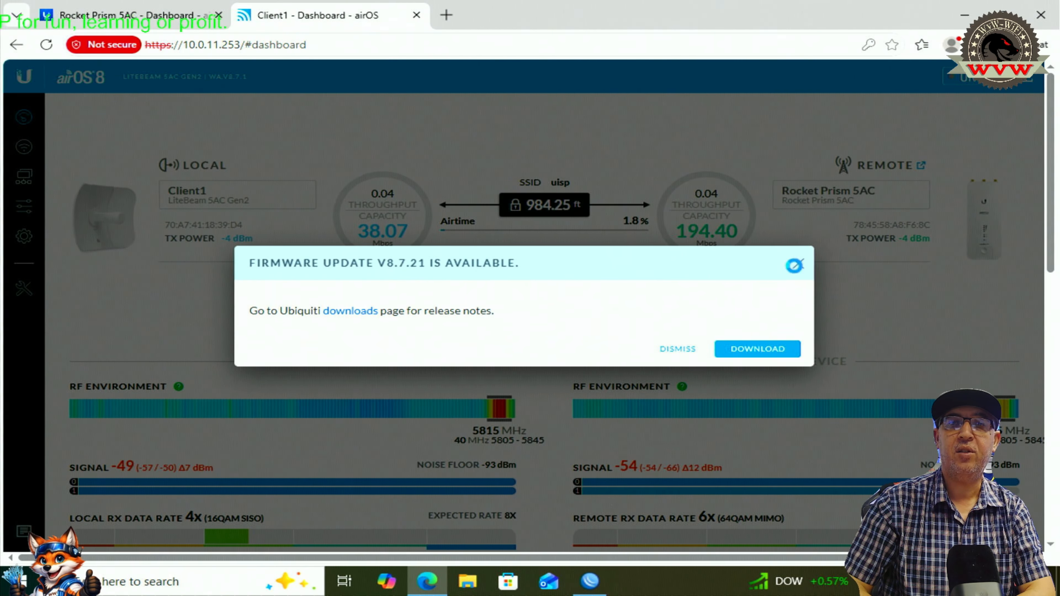
pyautogui.click(794, 265)
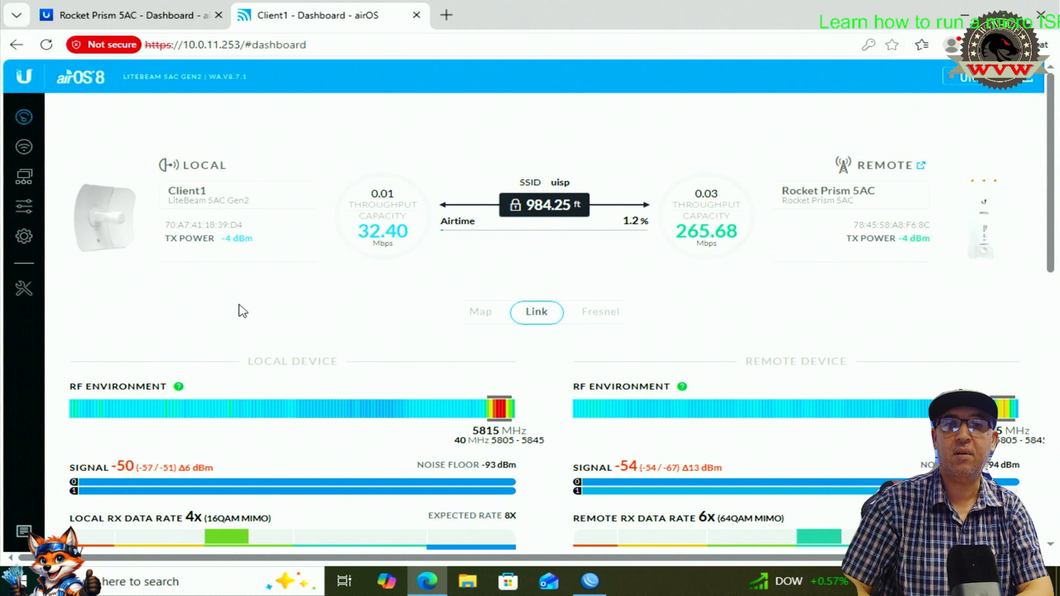
pyautogui.click(590, 581)
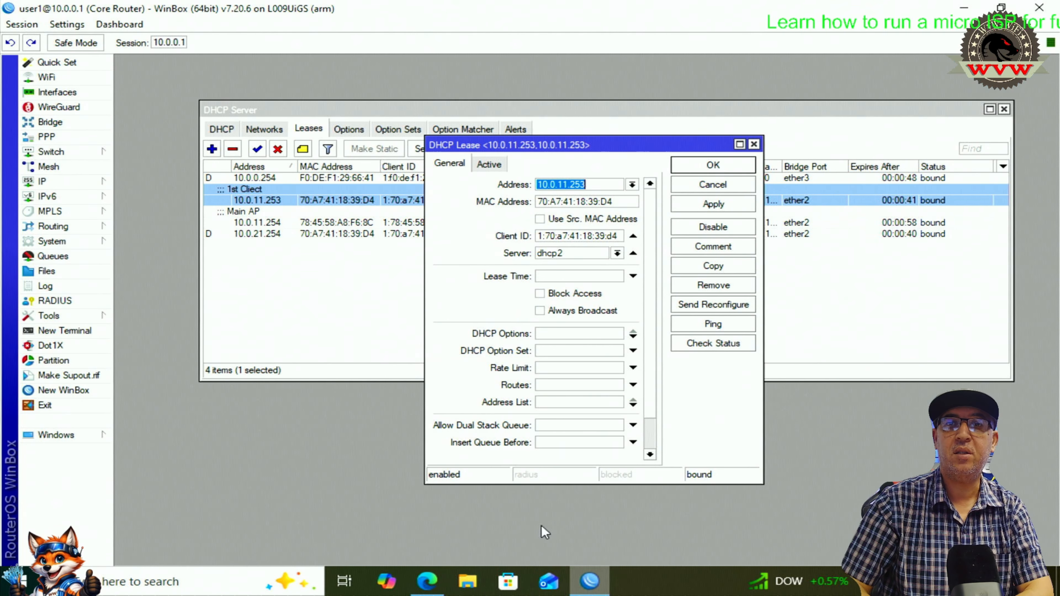
pyautogui.press('Escape')
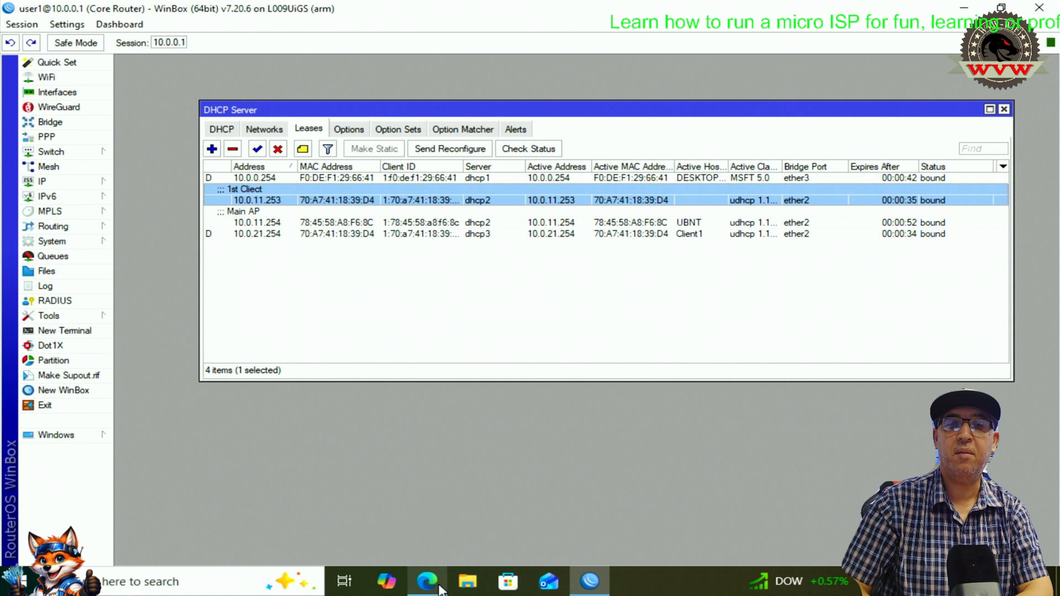
# - Delete Default_config_CPE.cfg from the Downloads folder and go back to the Client1 airOS dashboard
pyautogui.click(468, 584)
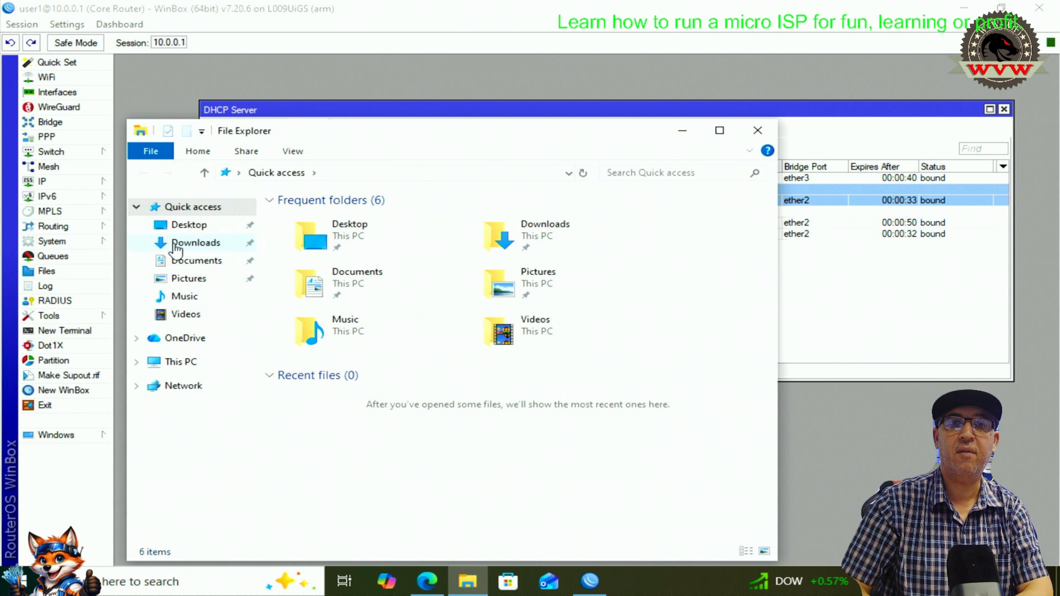
pyautogui.click(197, 244)
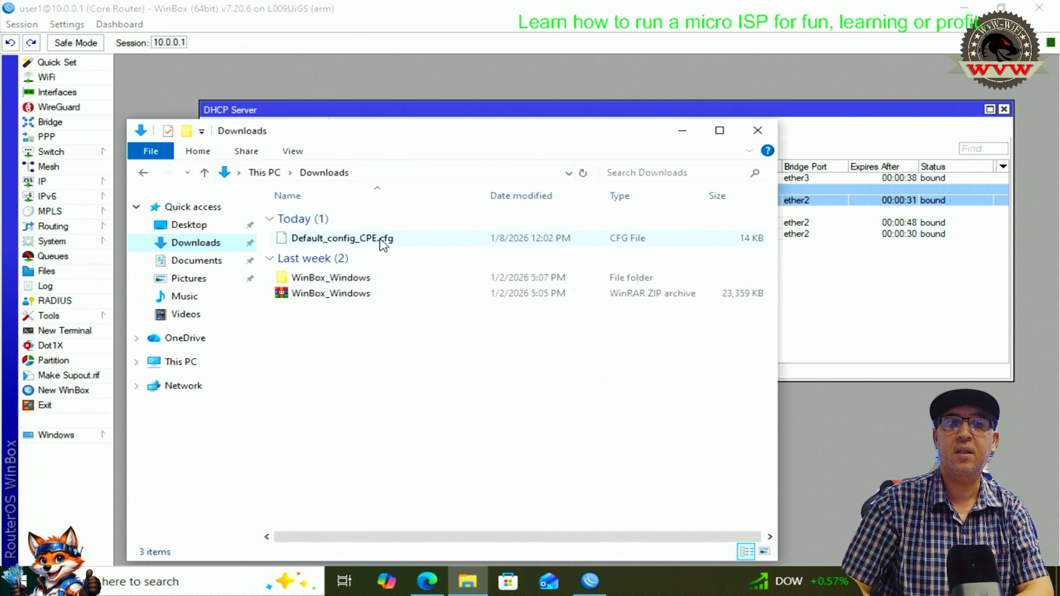
pyautogui.click(362, 243)
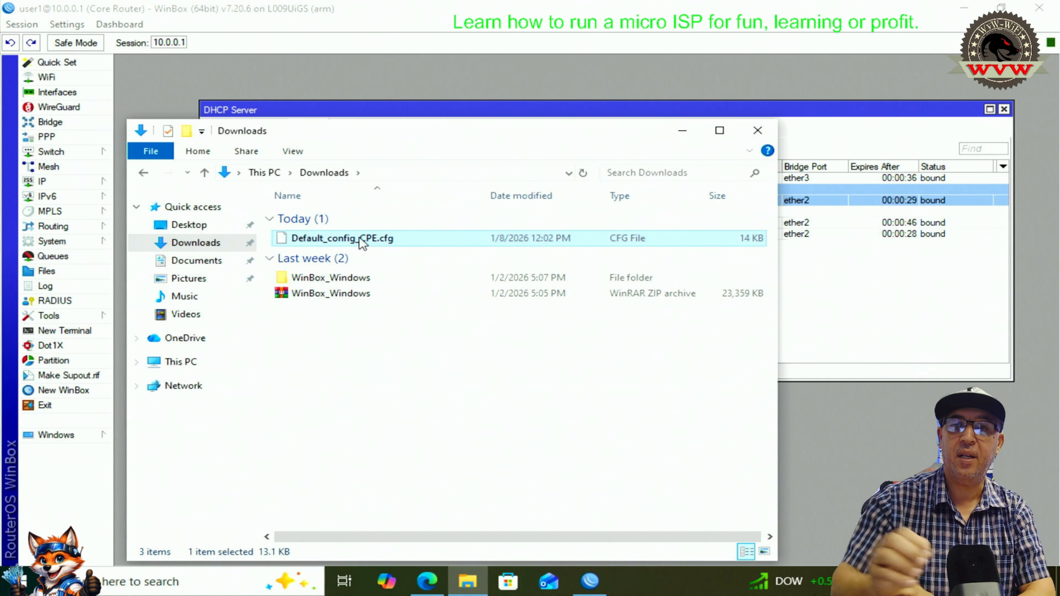
pyautogui.press('Delete')
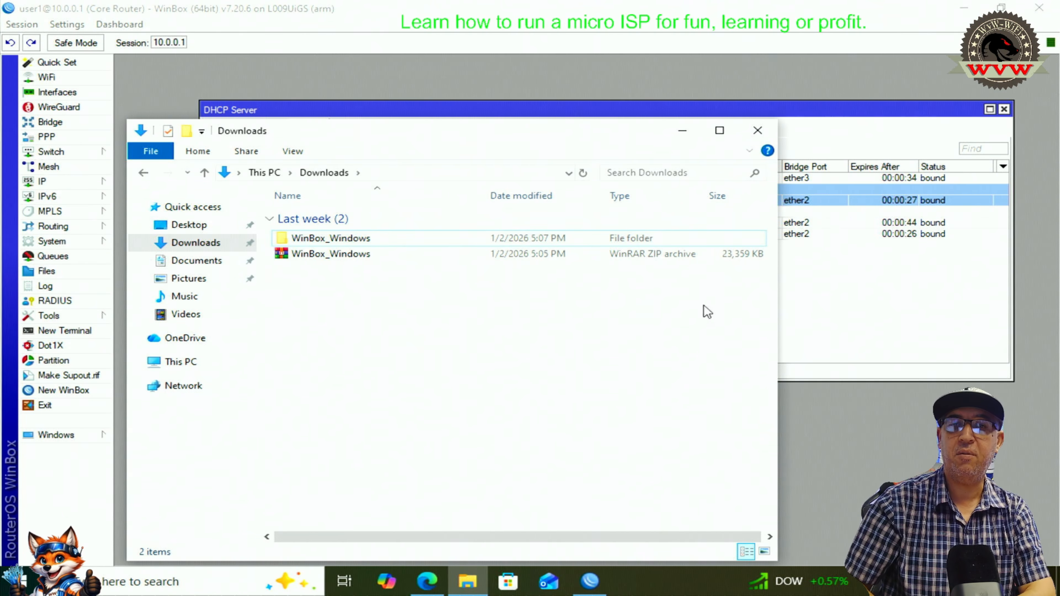
pyautogui.click(427, 581)
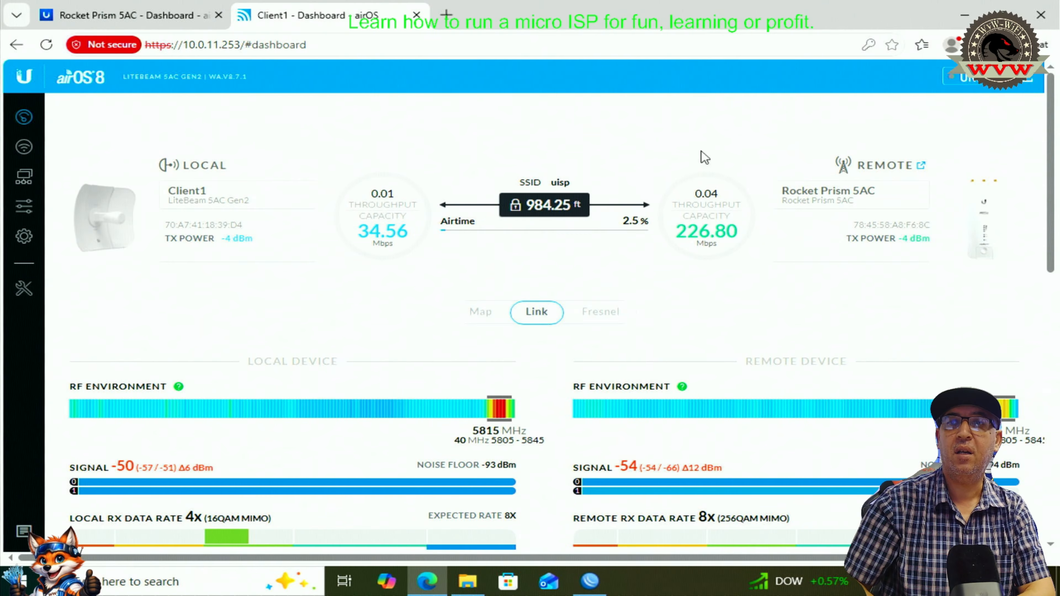
# - Set the Rocket Prism's center frequency to 5590 (DFS) and save the changes
pyautogui.click(24, 237)
pyautogui.scroll(-10, 623, 199)
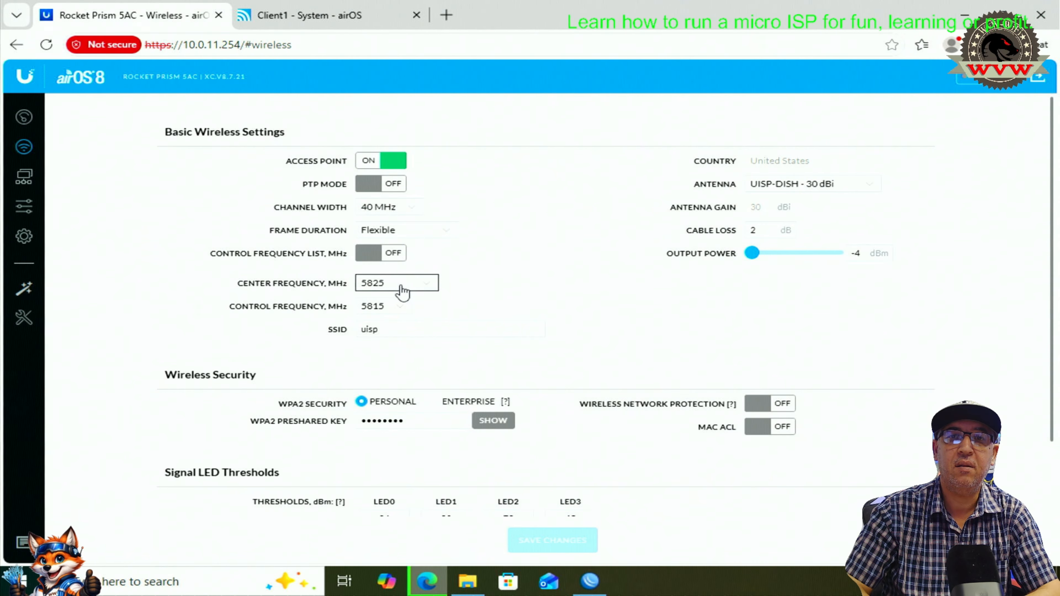
pyautogui.click(414, 289)
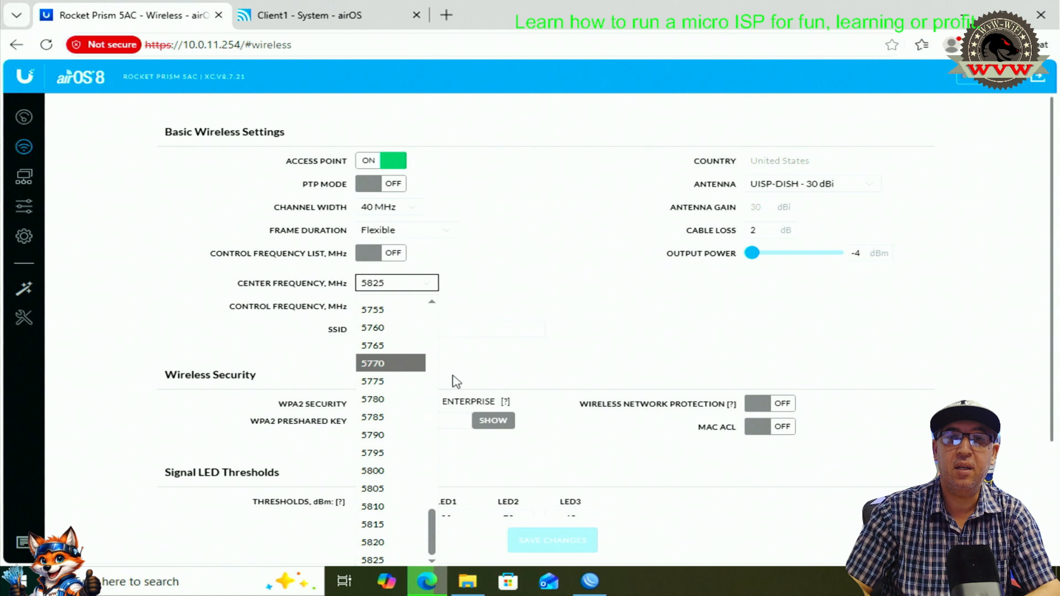
pyautogui.scroll(-2, 446, 384)
pyautogui.click(433, 201)
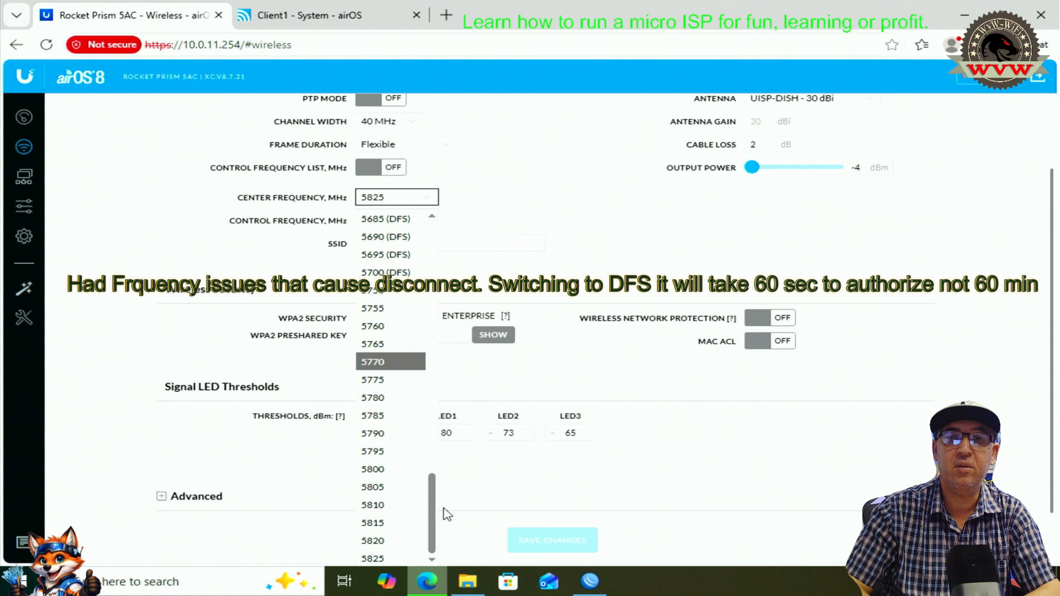
pyautogui.moveTo(433, 523); pyautogui.dragTo(433, 415)
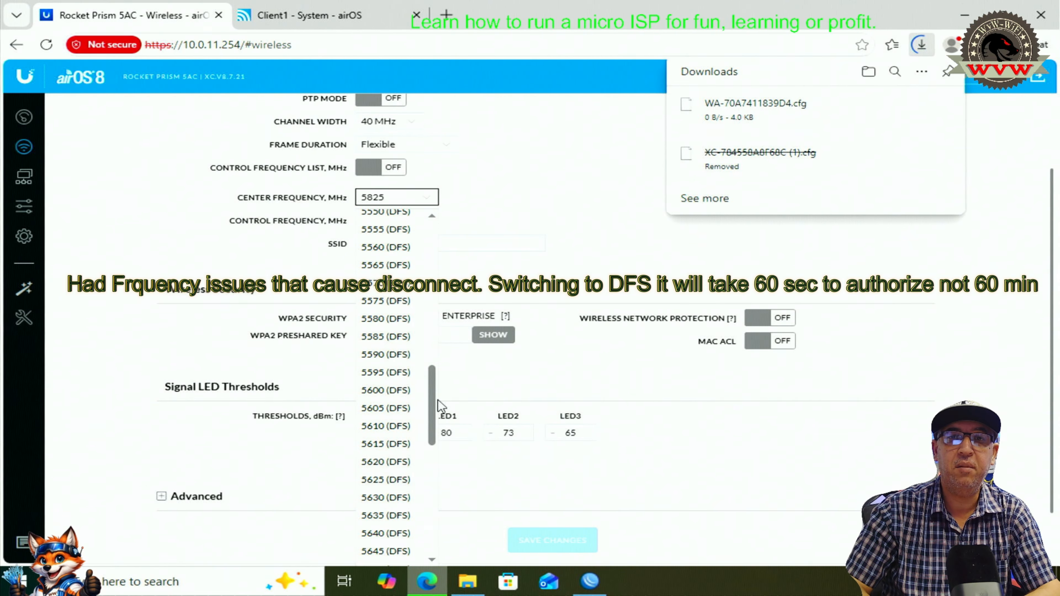
pyautogui.click(391, 357)
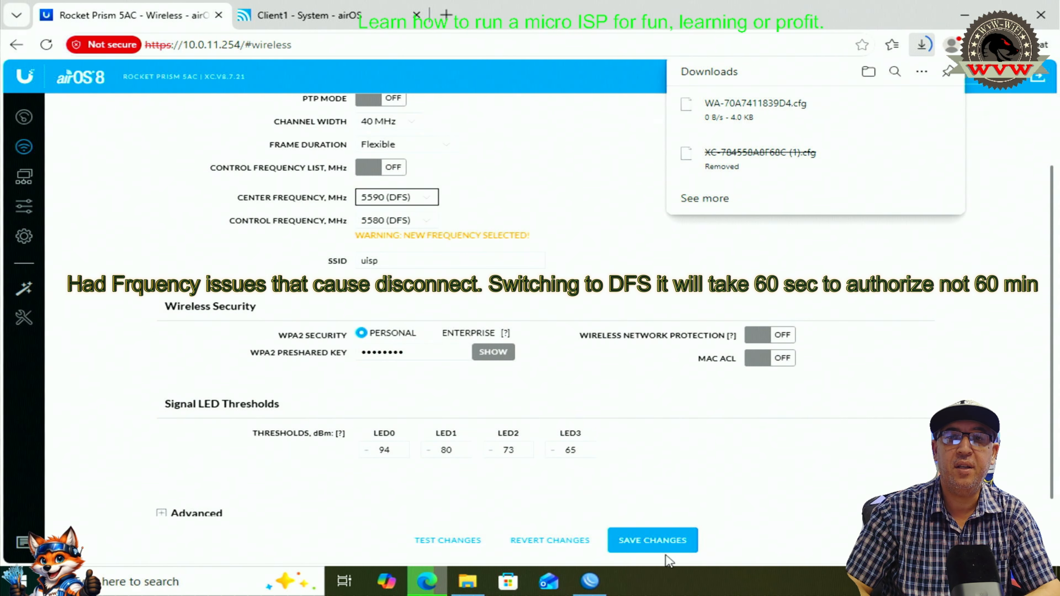
pyautogui.click(653, 541)
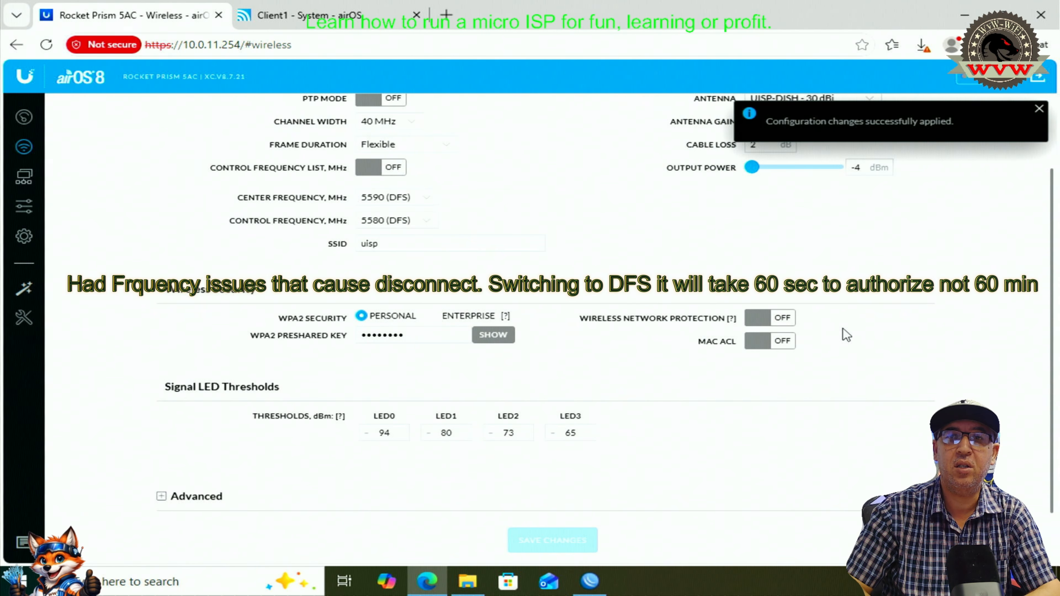
# - Look over the Client1 system page, then return to the access point's Wireless settings
pyautogui.click(309, 15)
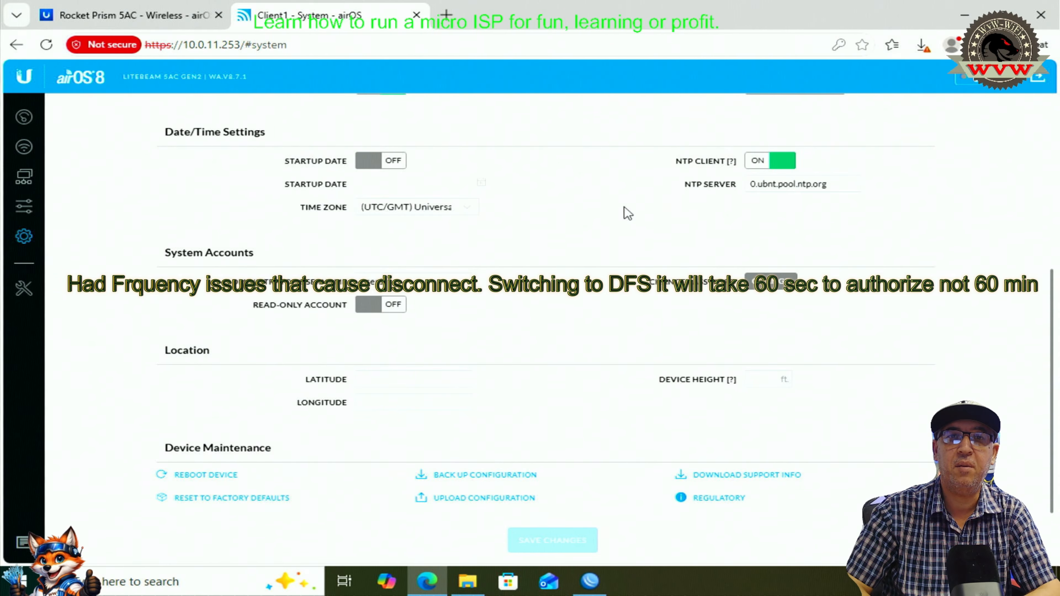
pyautogui.scroll(3, 543, 200)
pyautogui.scroll(3, 414, 148)
pyautogui.click(121, 15)
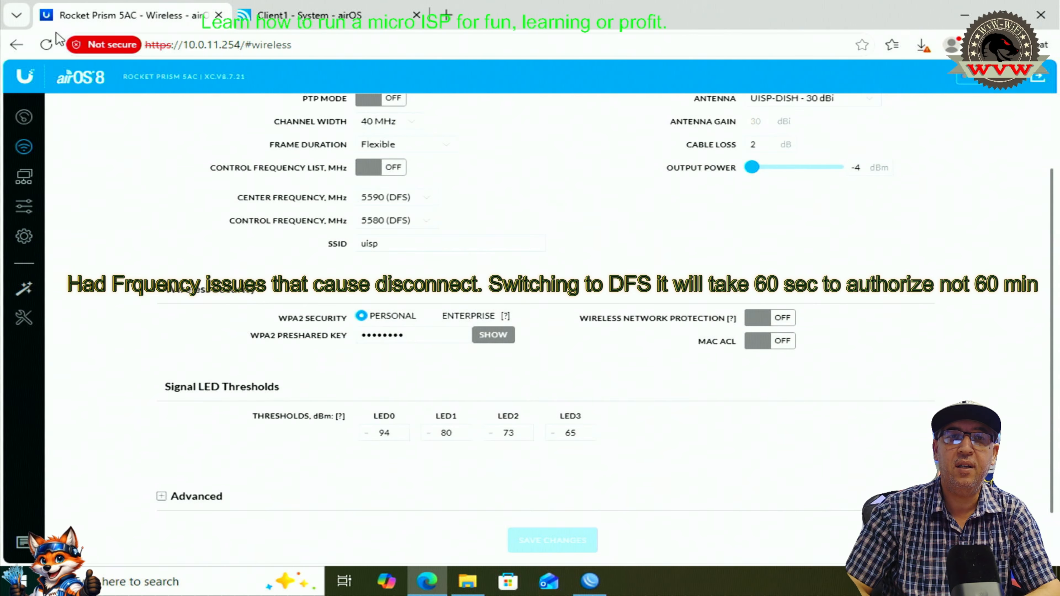
# - Watch the Rocket Prism dashboard through DFS Wait until Client1 reconnects at 5580 MHz
pyautogui.click(20, 125)
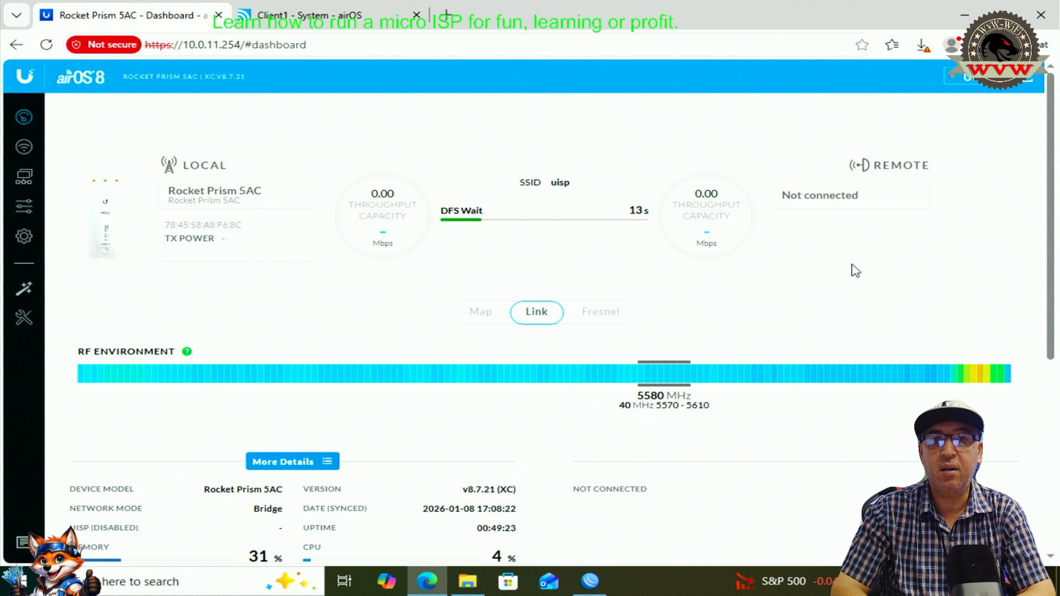
pyautogui.click(285, 7)
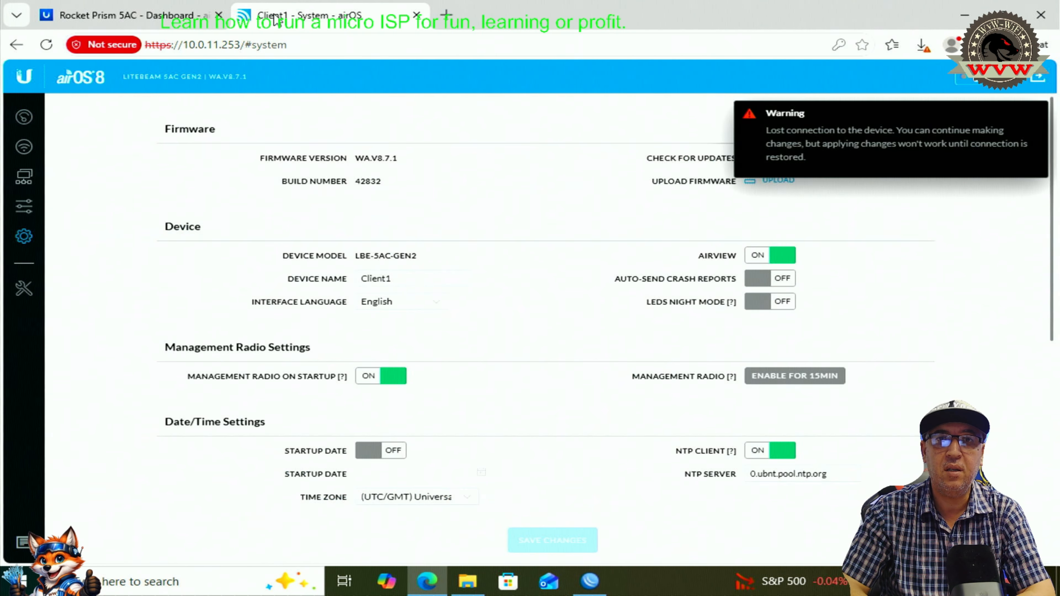
pyautogui.click(186, 16)
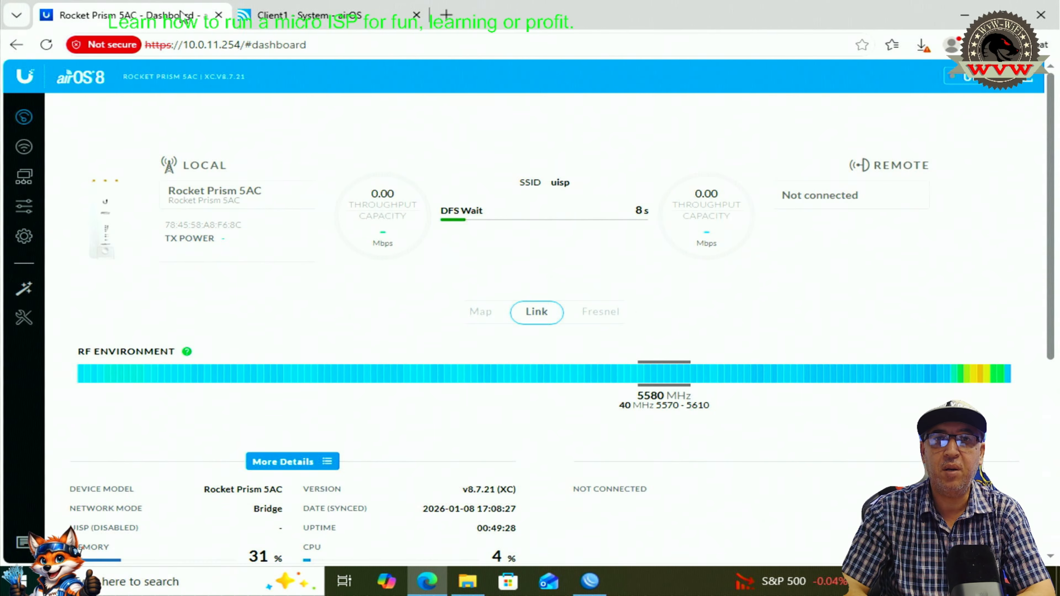
pyautogui.moveTo(304, 21)
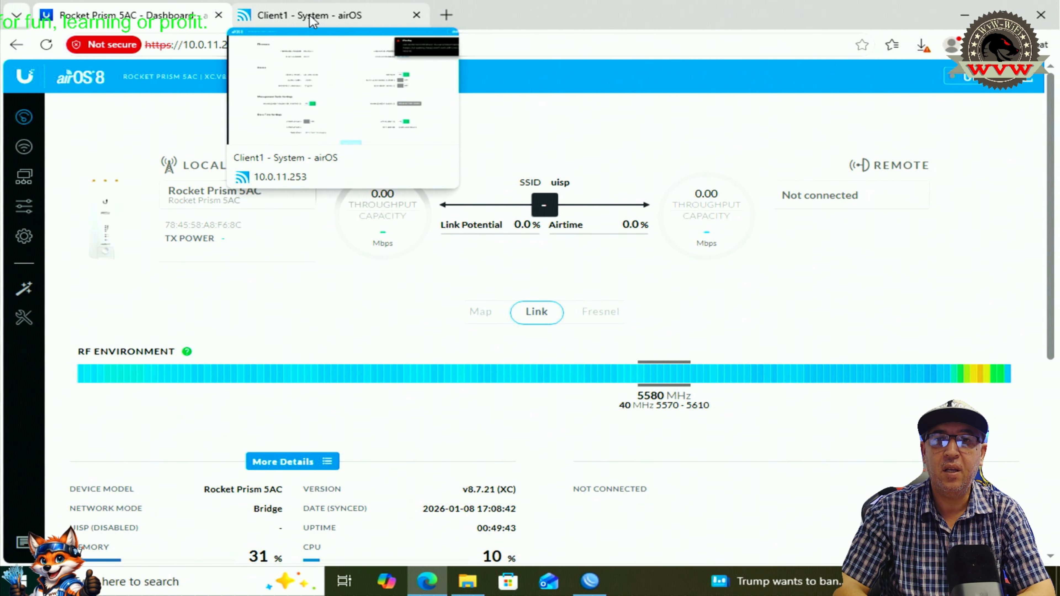
pyautogui.moveTo(669, 386)
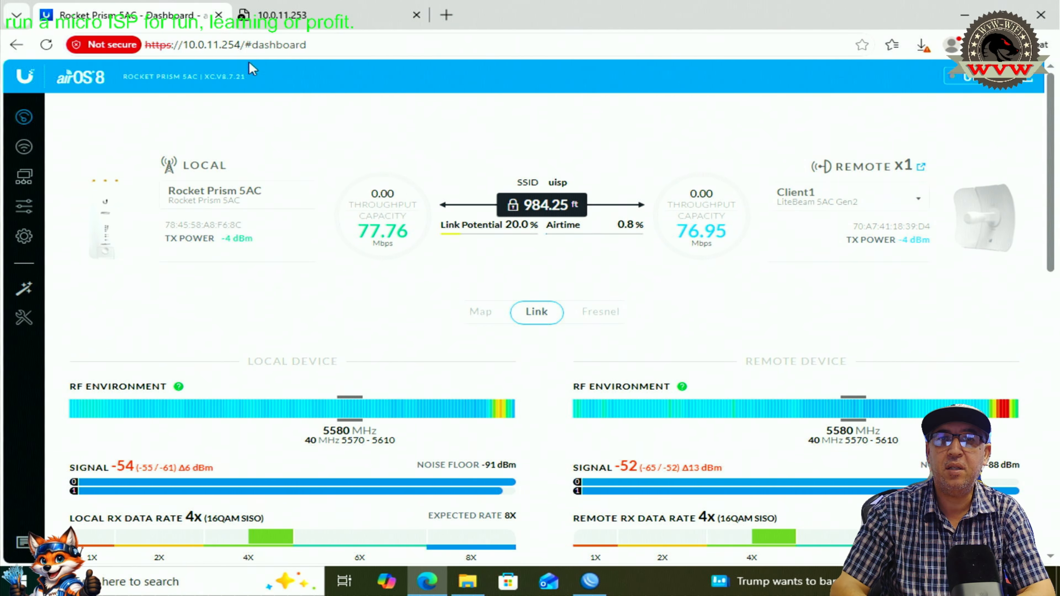
# - Reload the Client1 system page at 10.0.11.253 until it loads again
pyautogui.click(372, 16)
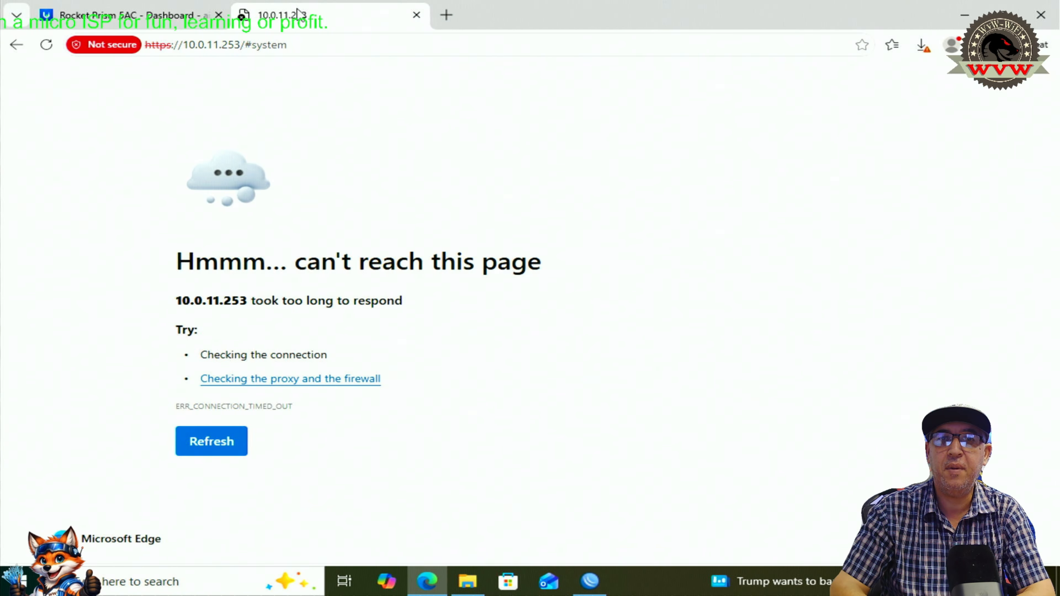
pyautogui.click(65, 43)
pyautogui.click(49, 45)
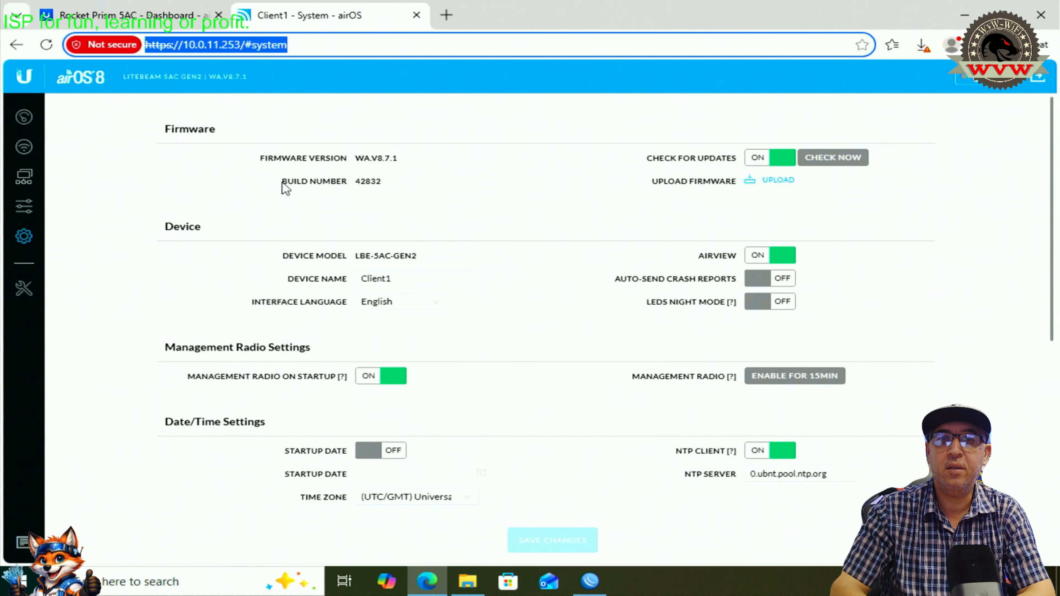
pyautogui.click(497, 190)
pyautogui.scroll(-5, 556, 239)
pyautogui.scroll(-1, 541, 332)
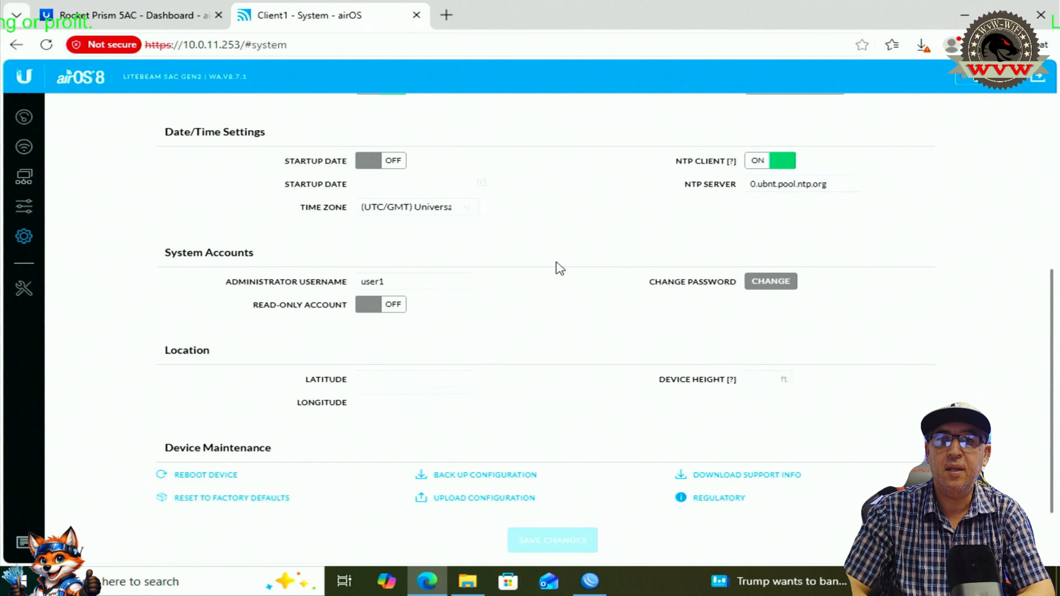
# - Keep the blocked backup download WA-70A7411839D4.cfg from the browser's download list
pyautogui.click(923, 45)
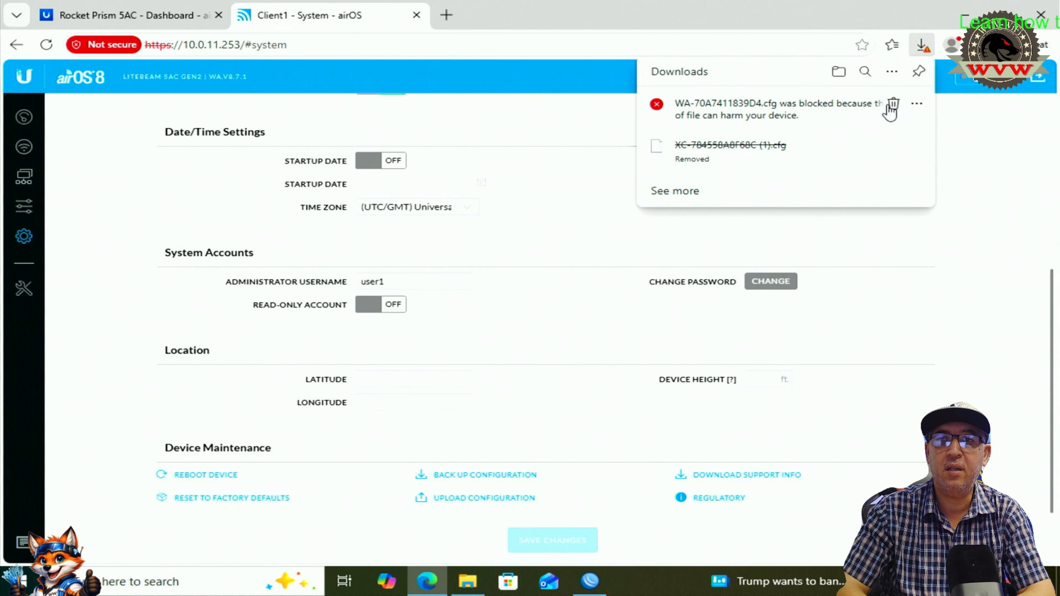
pyautogui.click(918, 104)
pyautogui.click(868, 151)
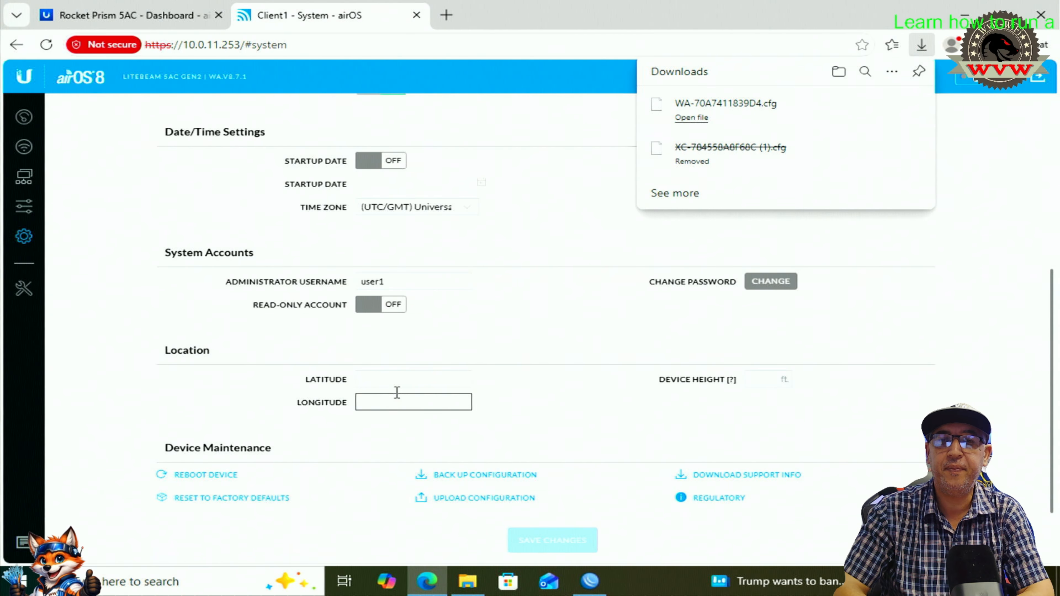
pyautogui.moveTo(431, 584)
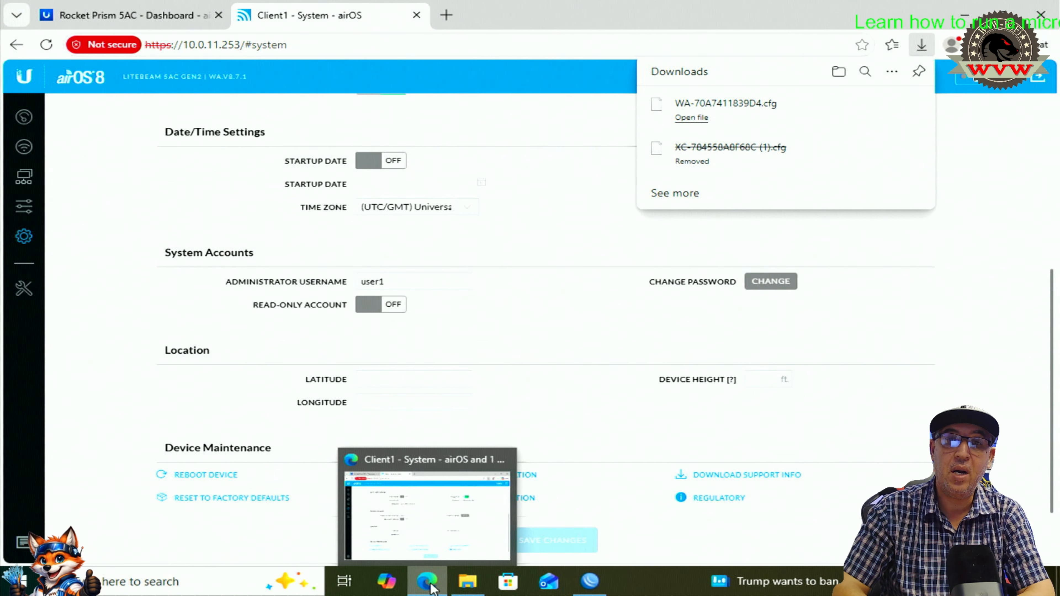
# - Remove the blocked duplicate config download from the browser's download list
pyautogui.click(469, 585)
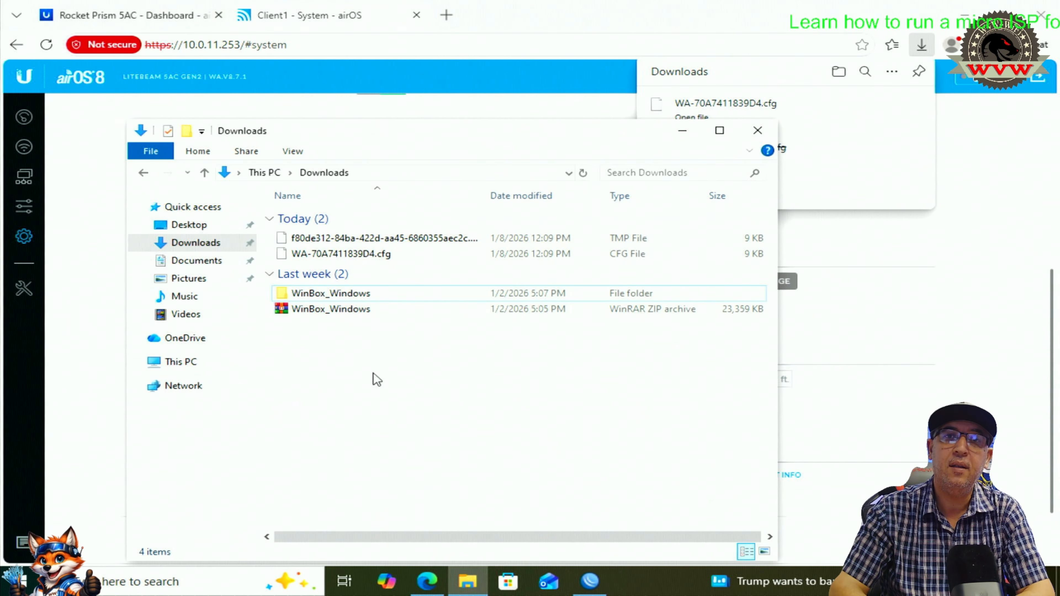
pyautogui.click(360, 243)
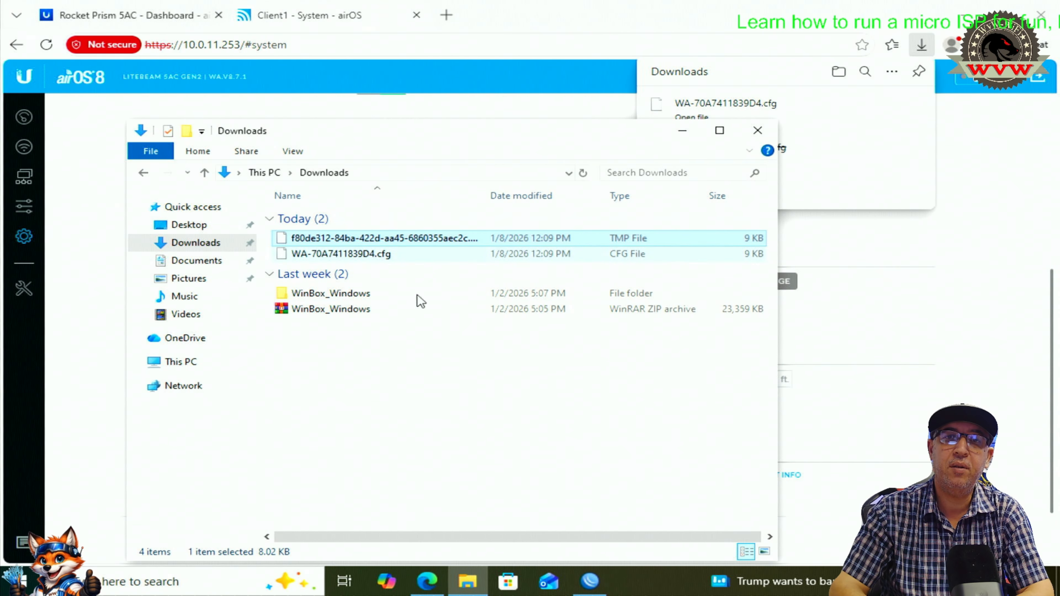
pyautogui.click(420, 376)
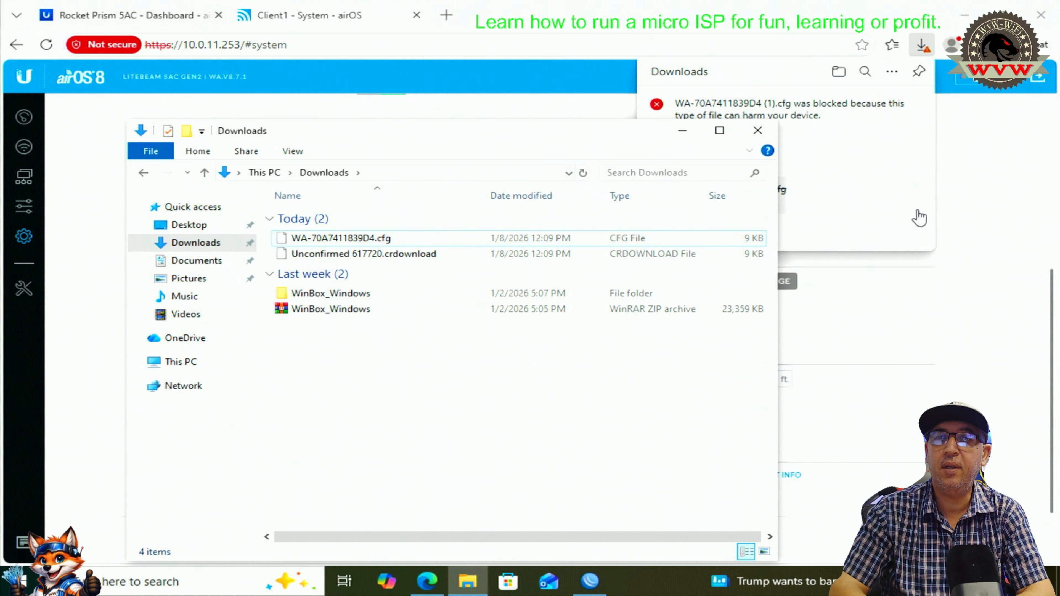
pyautogui.click(918, 228)
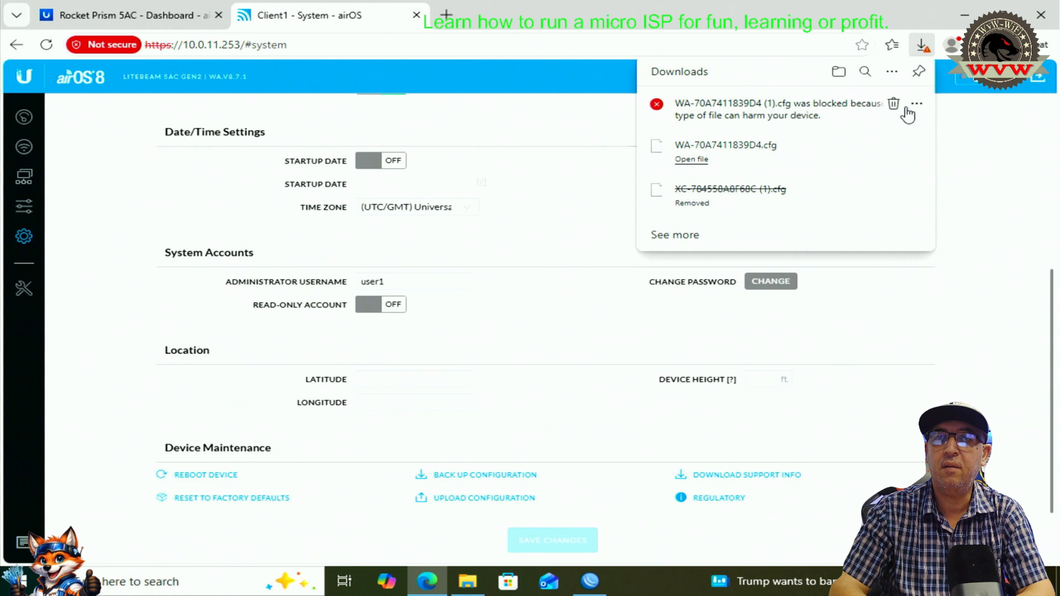
pyautogui.click(893, 103)
# - Rename WA-70A7411839D4.cfg to Default_Config_CPE.cfg in the Downloads folder
pyautogui.click(468, 581)
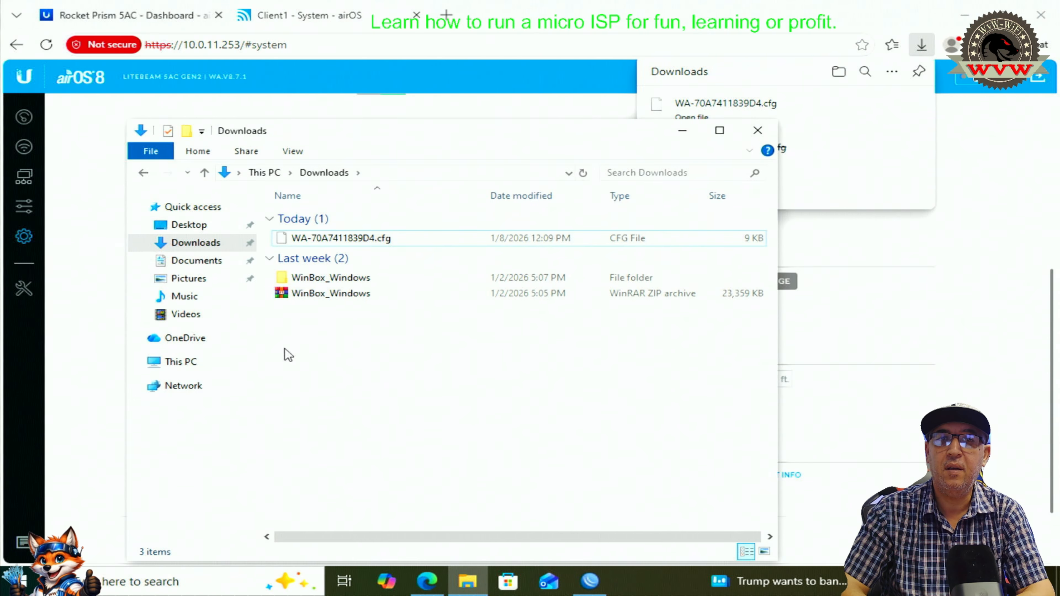
pyautogui.click(376, 239)
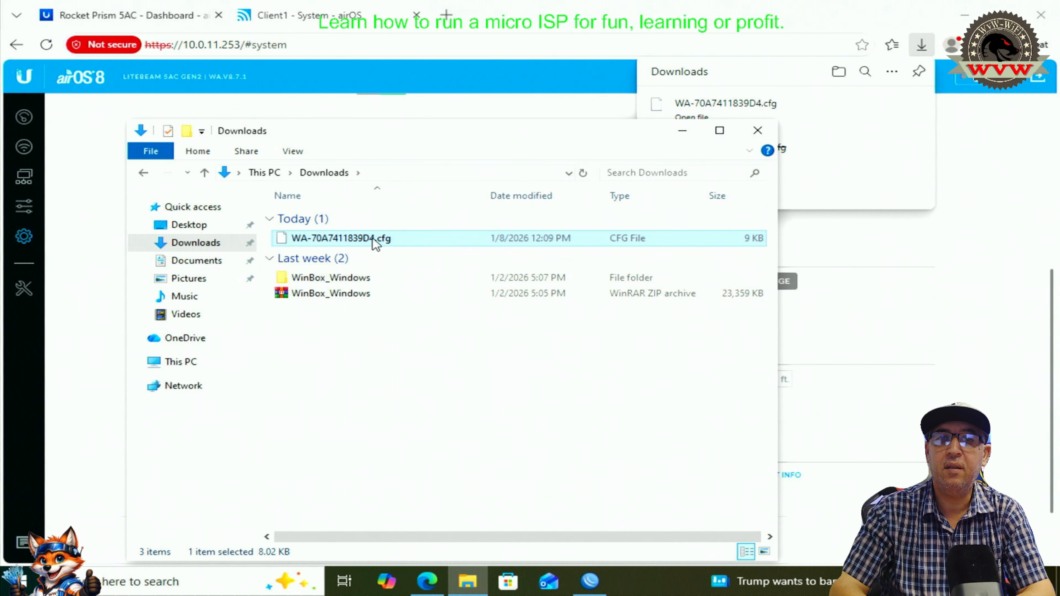
pyautogui.rightClick(376, 243)
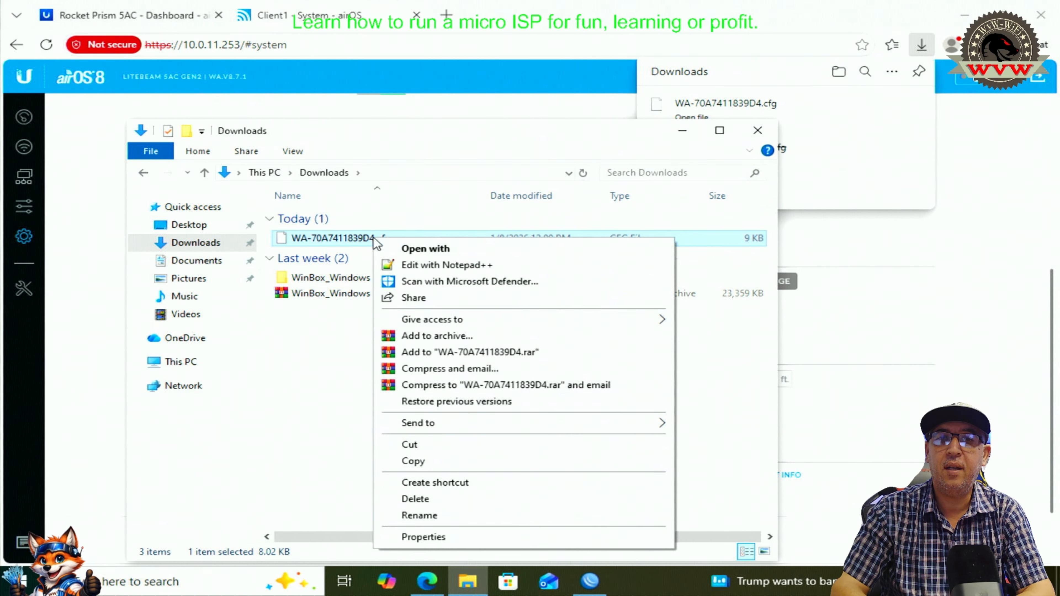
pyautogui.click(452, 516)
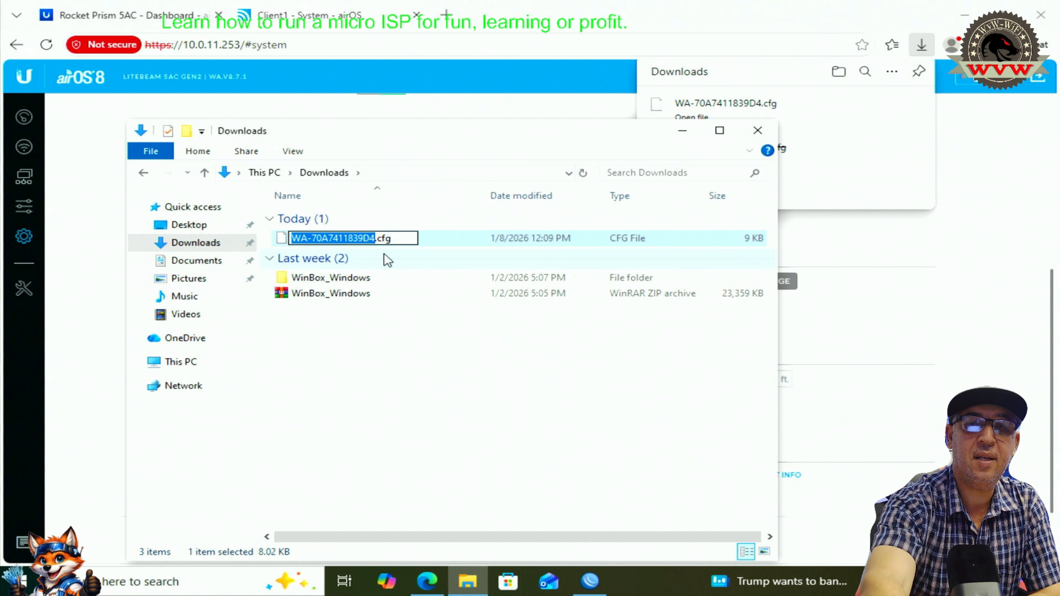
pyautogui.press('BackSpace')
pyautogui.write('De')
pyautogui.write('fa')
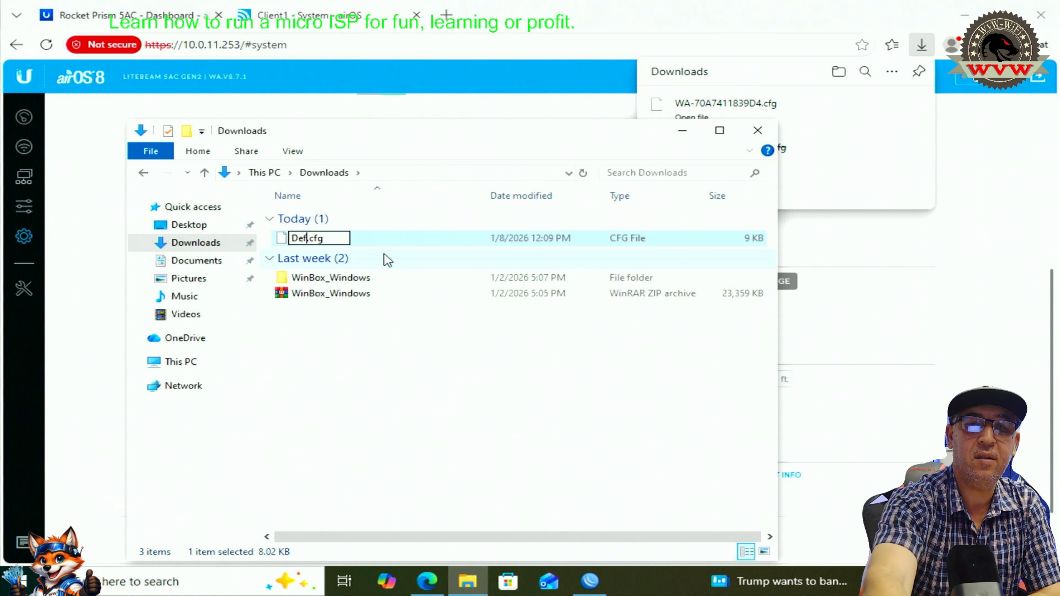
pyautogui.write('ult')
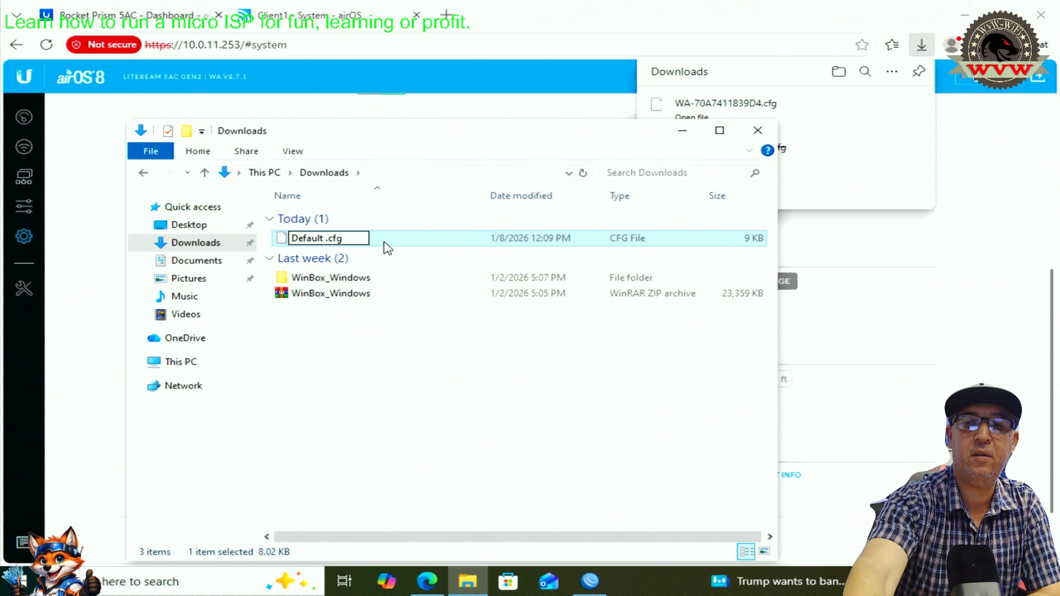
pyautogui.press('BackSpace')
pyautogui.write('_')
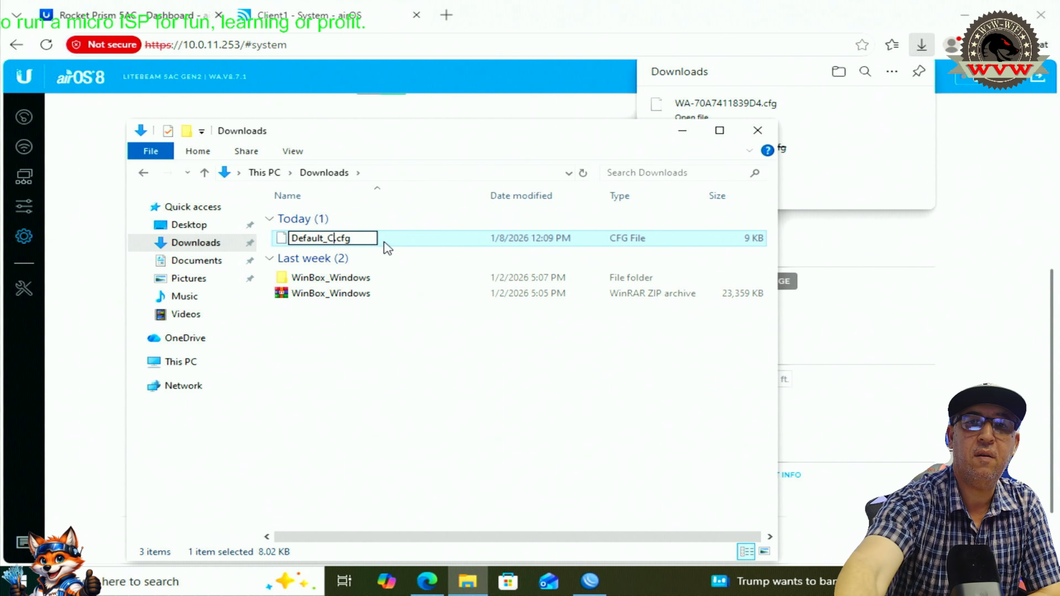
pyautogui.write('Config')
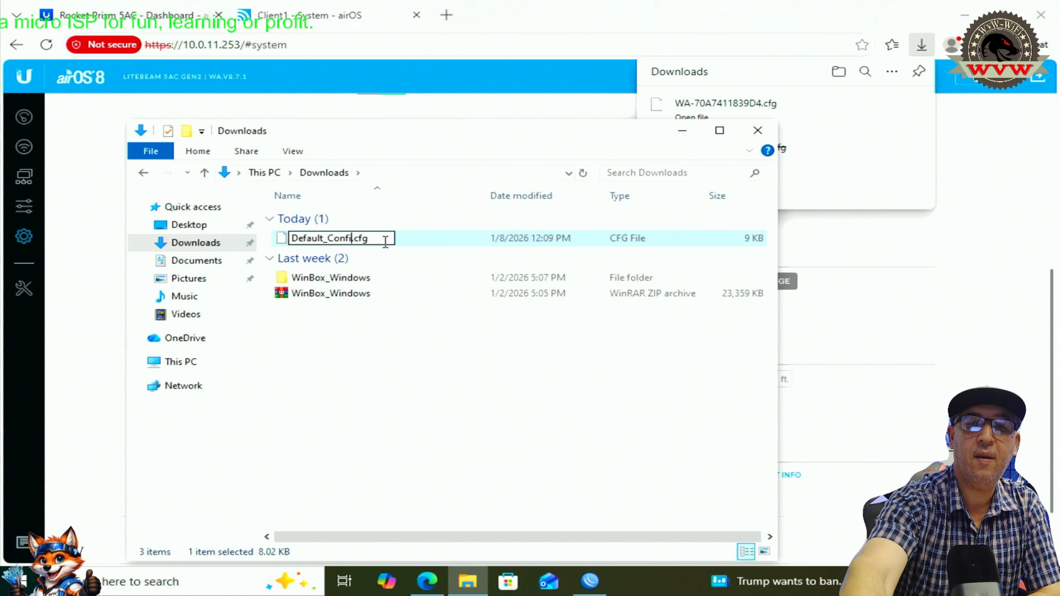
pyautogui.write('_')
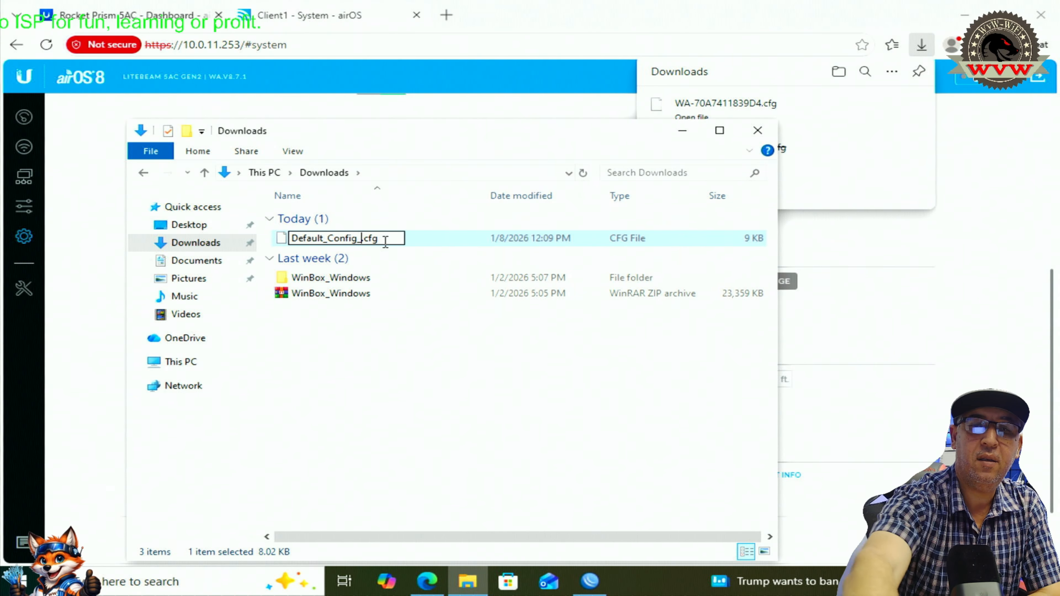
pyautogui.write('CP')
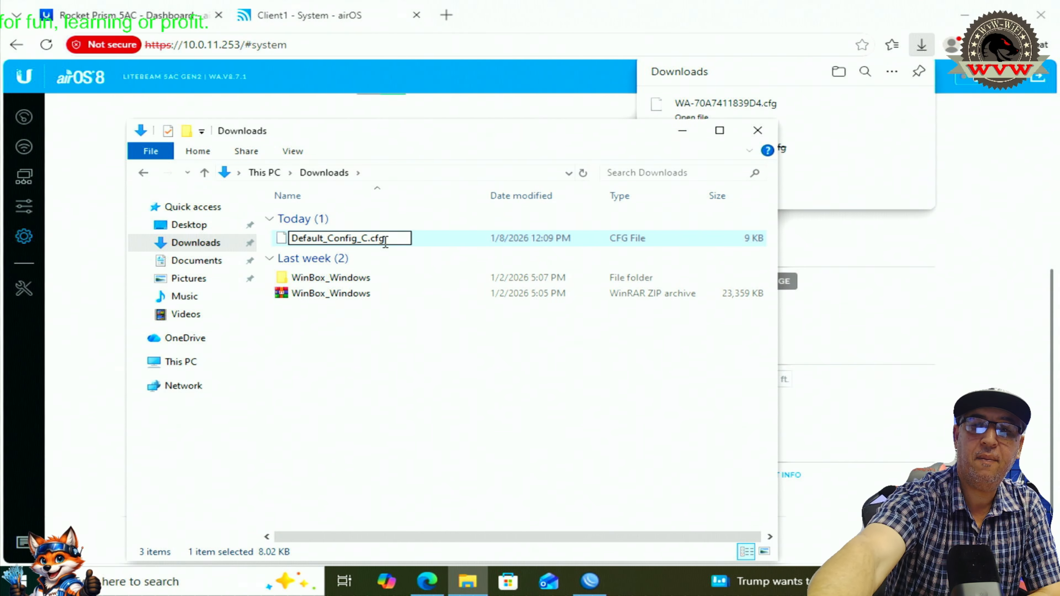
pyautogui.write('E')
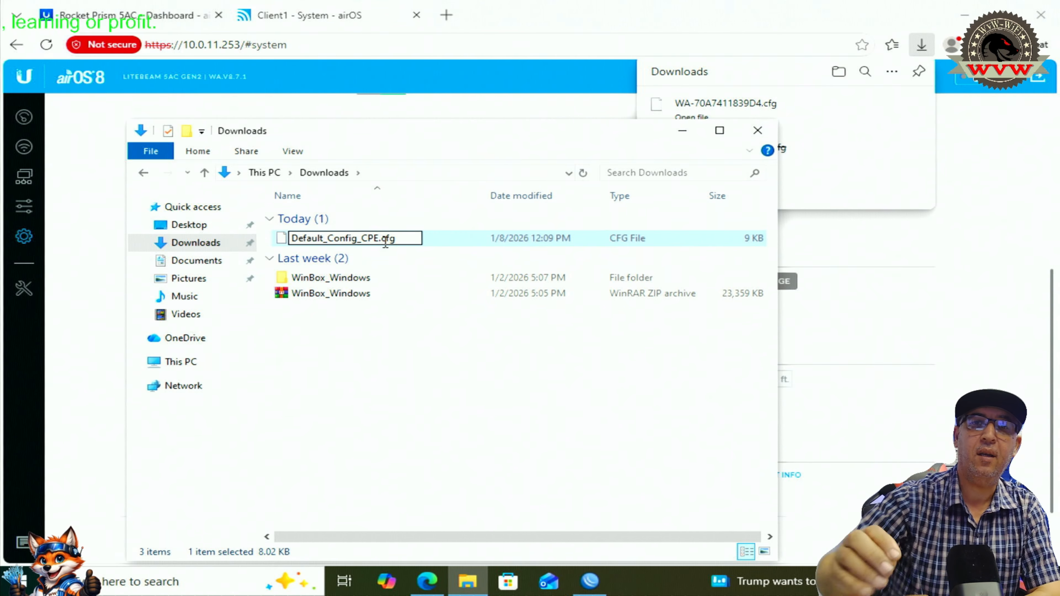
pyautogui.click(374, 367)
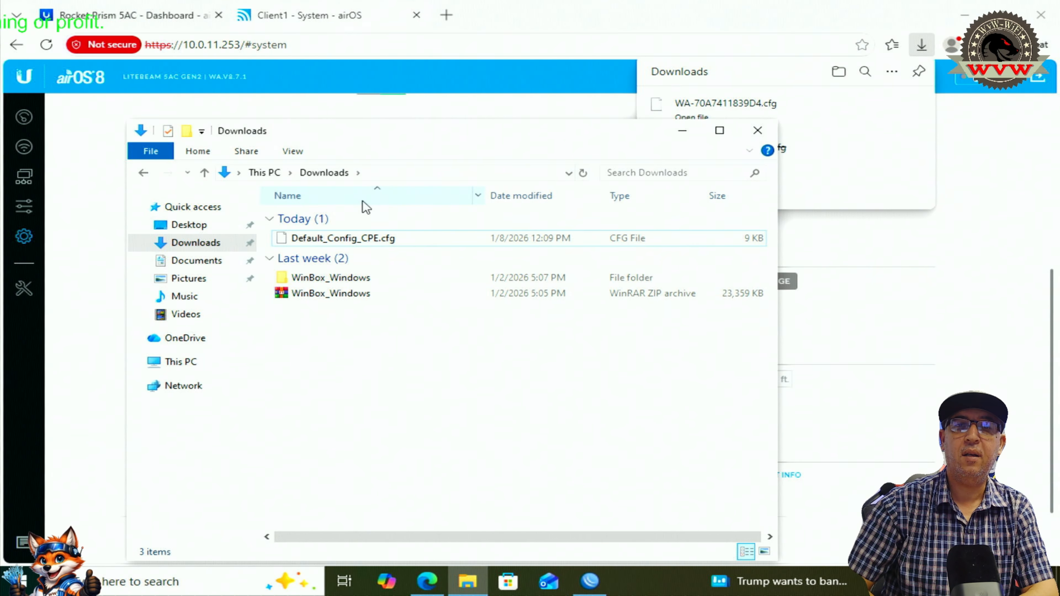
pyautogui.rightClick(373, 245)
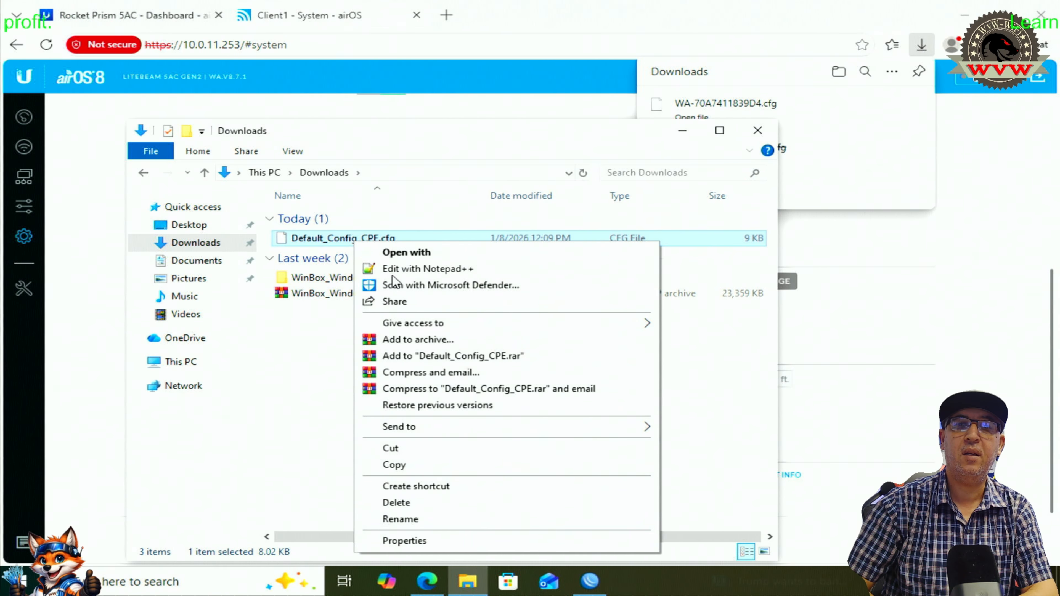
# - Open Default_config_CPE.cfg in Notepad++, highlight the board name on line 8, and scroll down
pyautogui.click(400, 270)
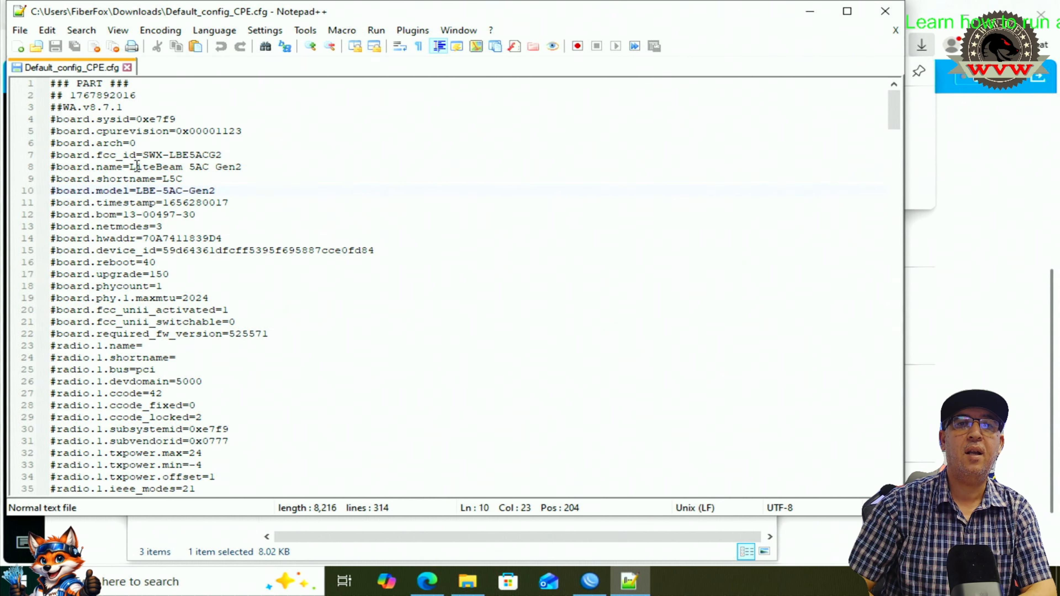
pyautogui.moveTo(136, 165); pyautogui.dragTo(253, 165)
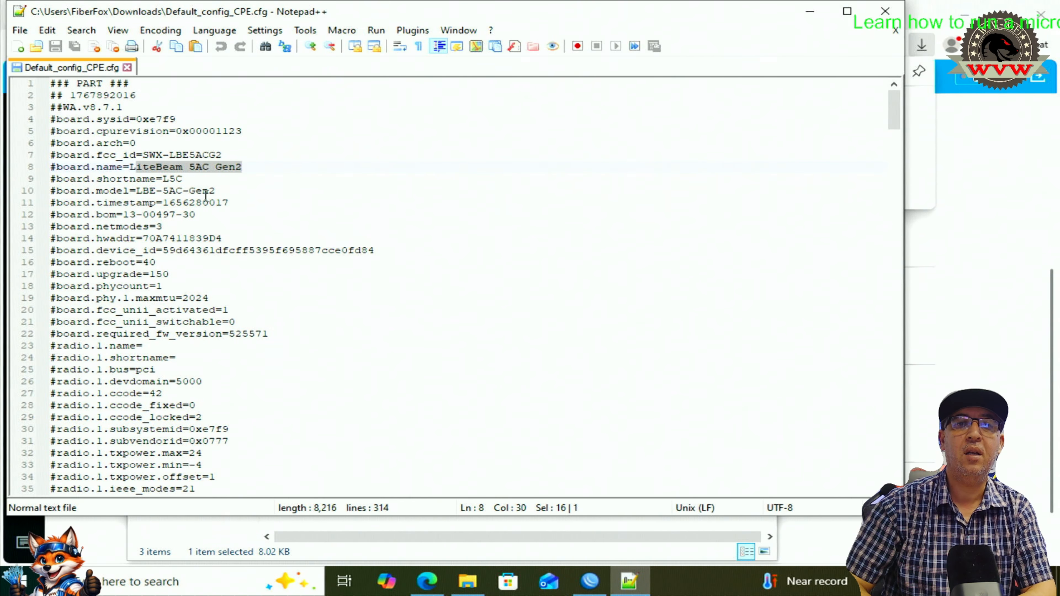
pyautogui.scroll(-2, 197, 242)
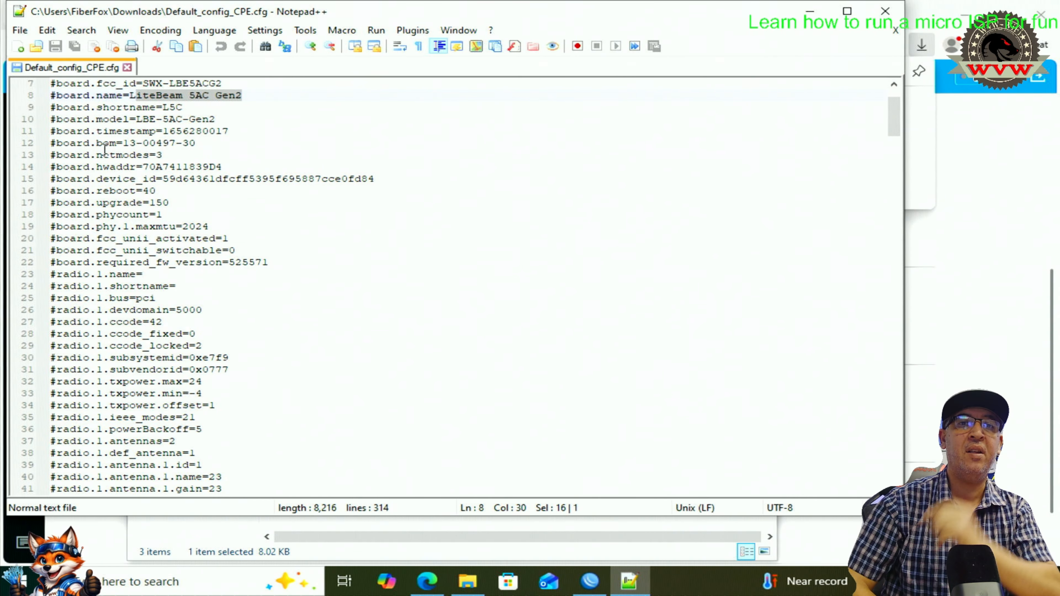
pyautogui.scroll(-1, 191, 144)
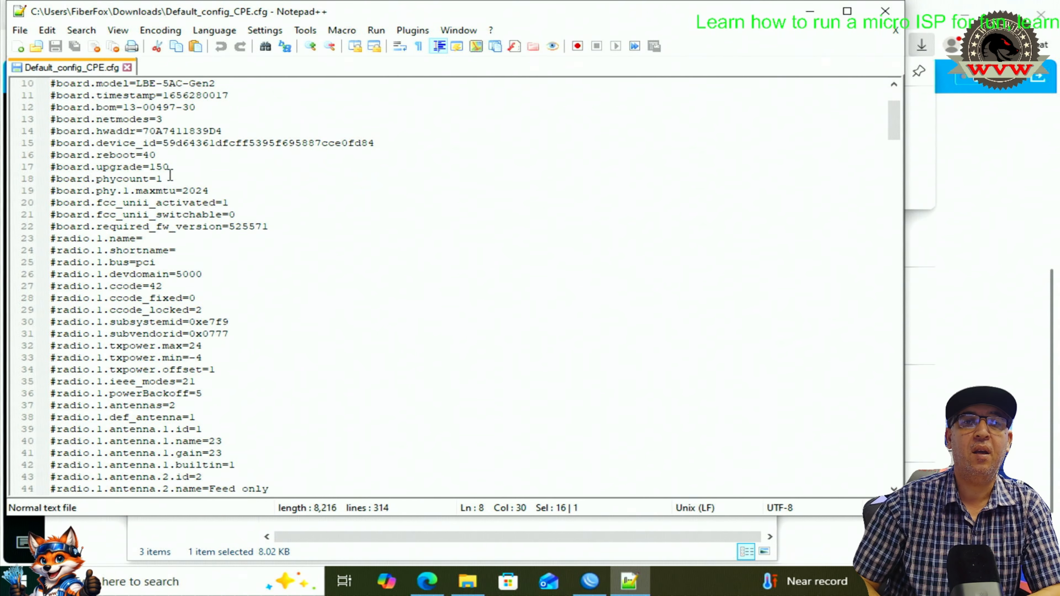
pyautogui.scroll(-3, 129, 205)
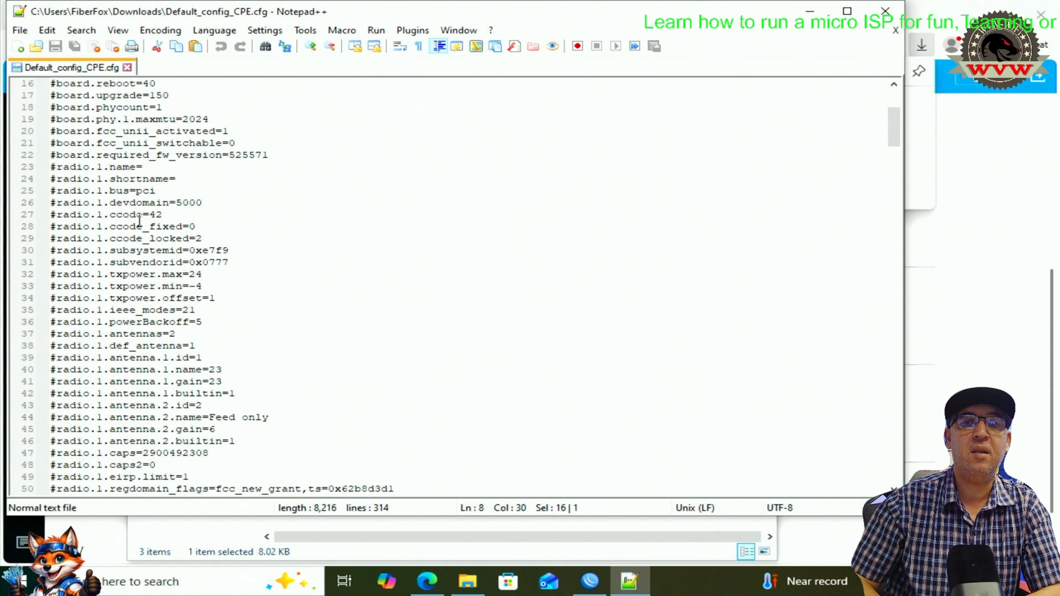
pyautogui.scroll(-2, 139, 222)
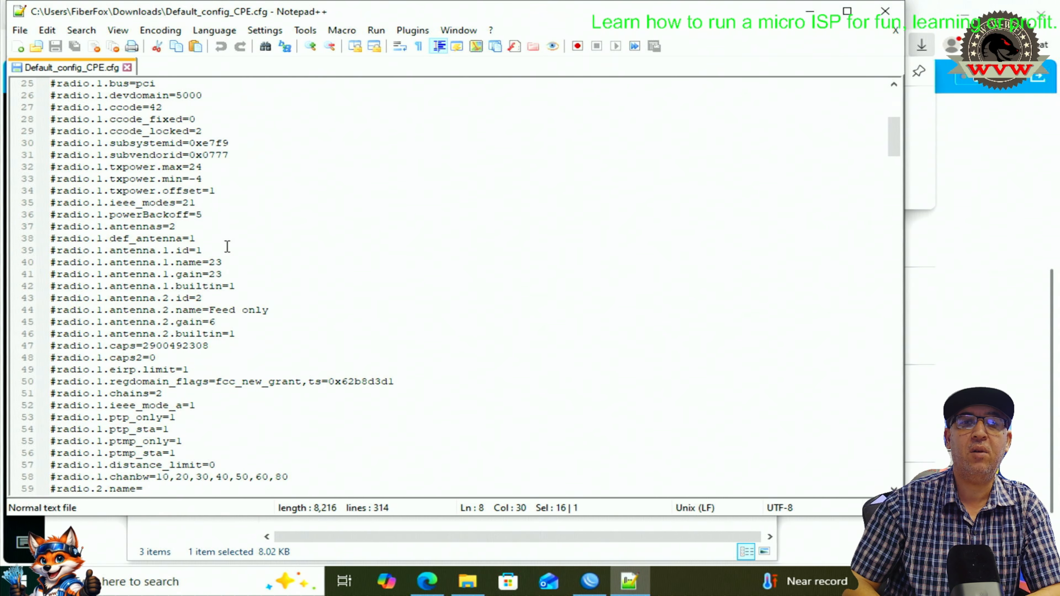
pyautogui.scroll(-3, 228, 247)
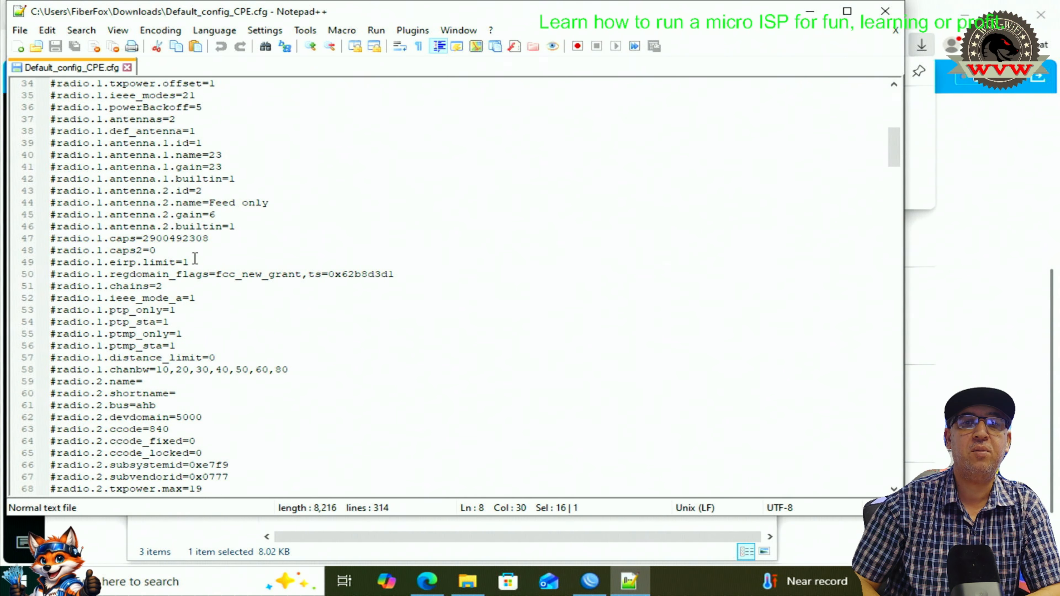
pyautogui.scroll(-1, 195, 271)
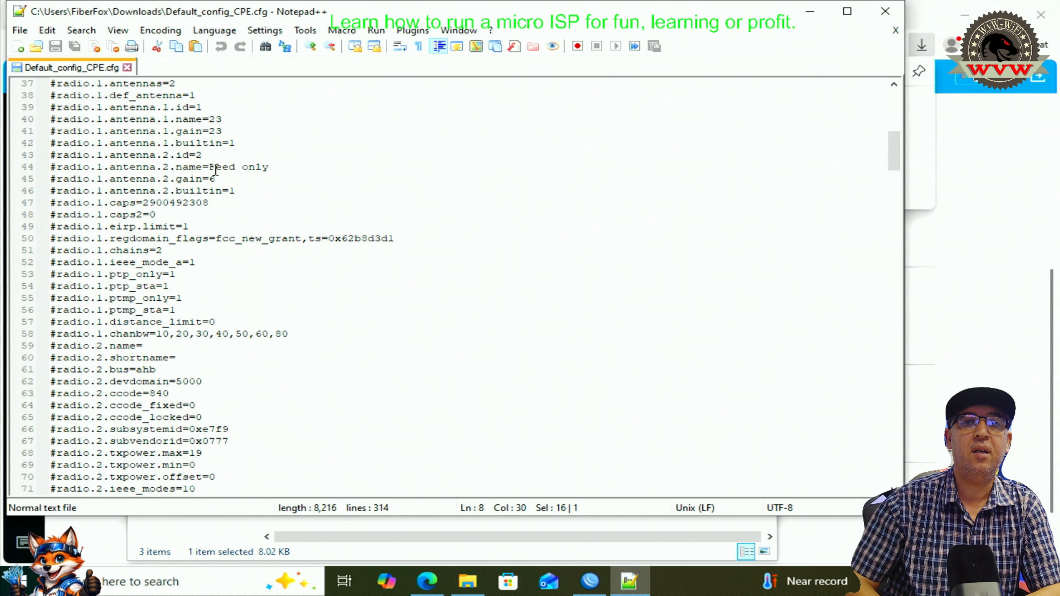
# - Highlight part of the antenna name on line 44 and scroll on through the channel settings
pyautogui.moveTo(213, 167); pyautogui.dragTo(287, 162)
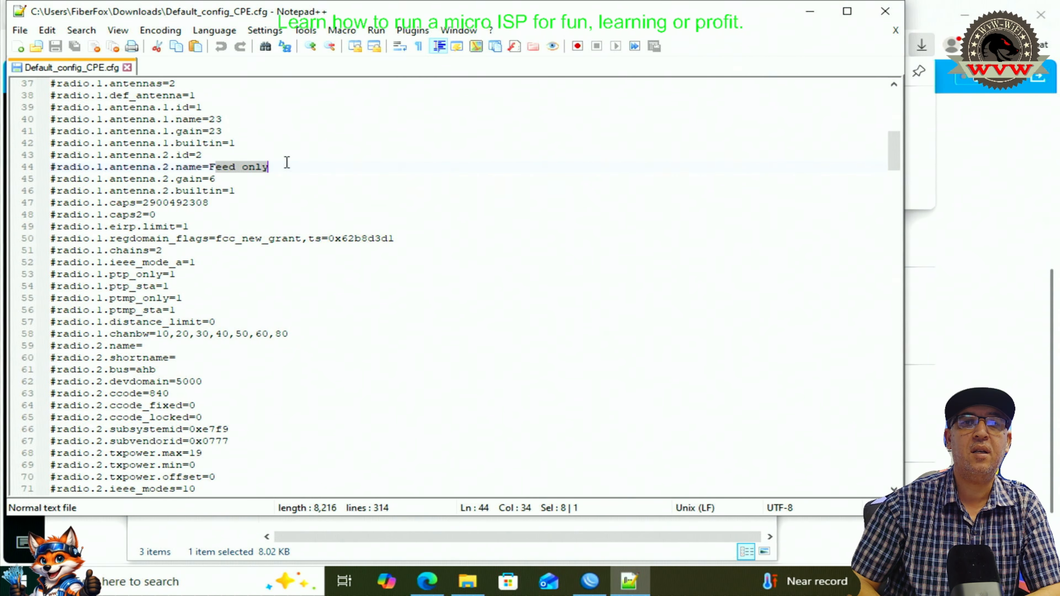
pyautogui.scroll(-2, 229, 214)
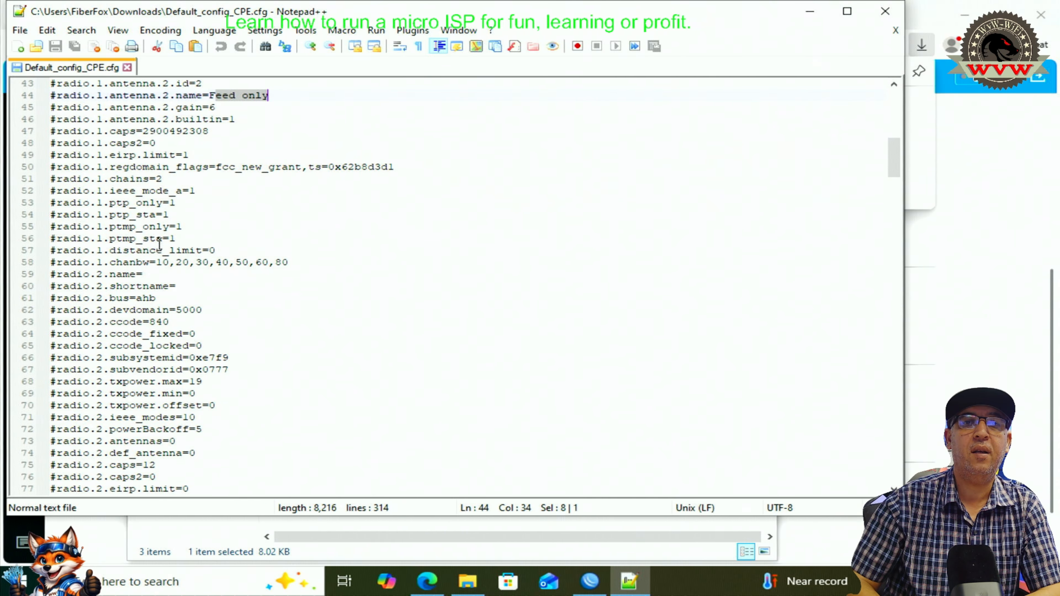
pyautogui.scroll(-4, 127, 286)
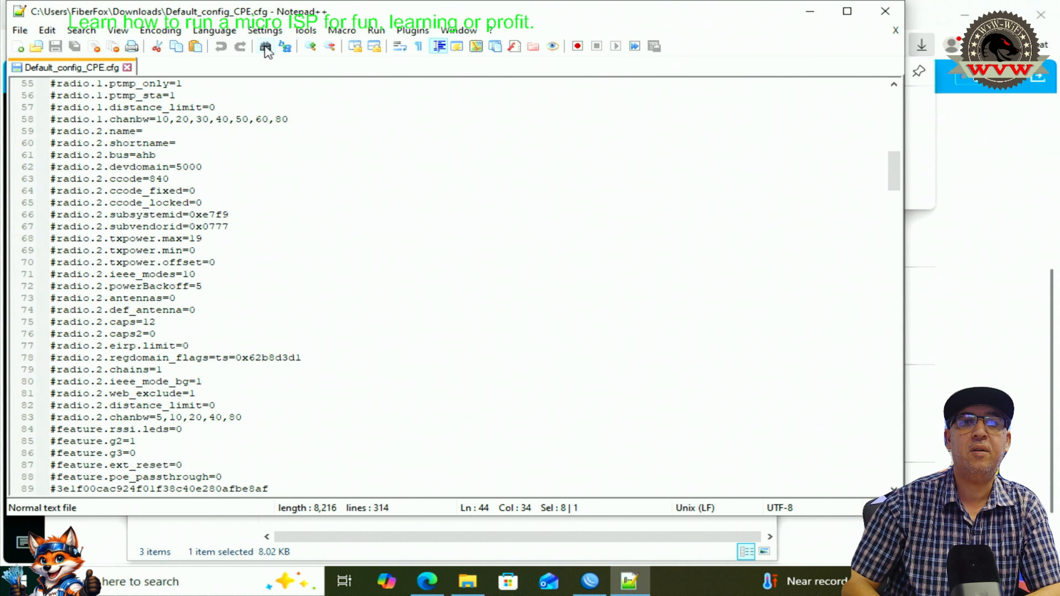
# - Search for 'cli' and step through the matches to the Client1 hostname on line 241
pyautogui.click(266, 46)
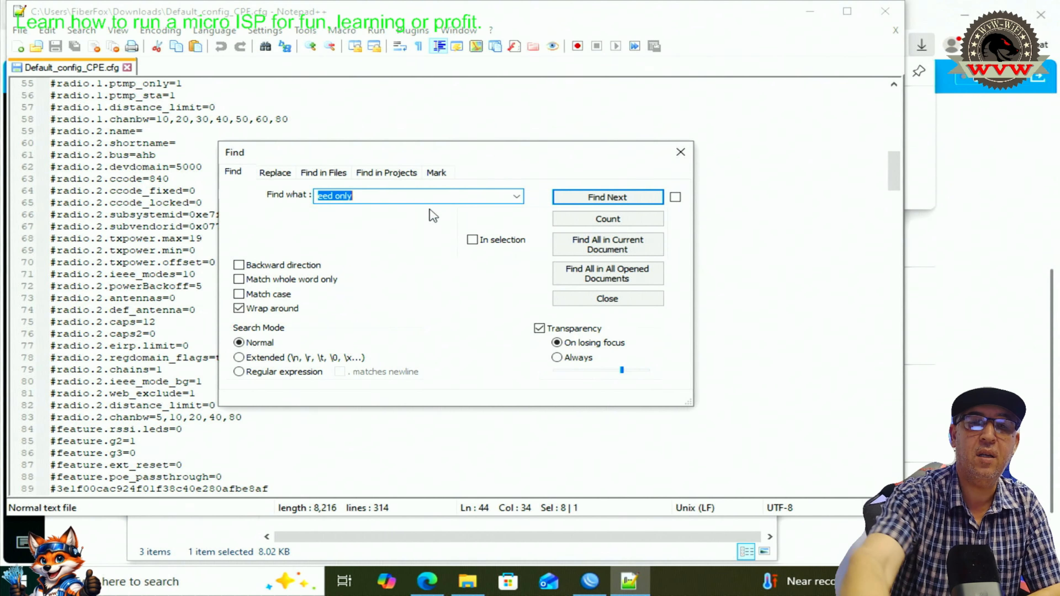
pyautogui.write('cli')
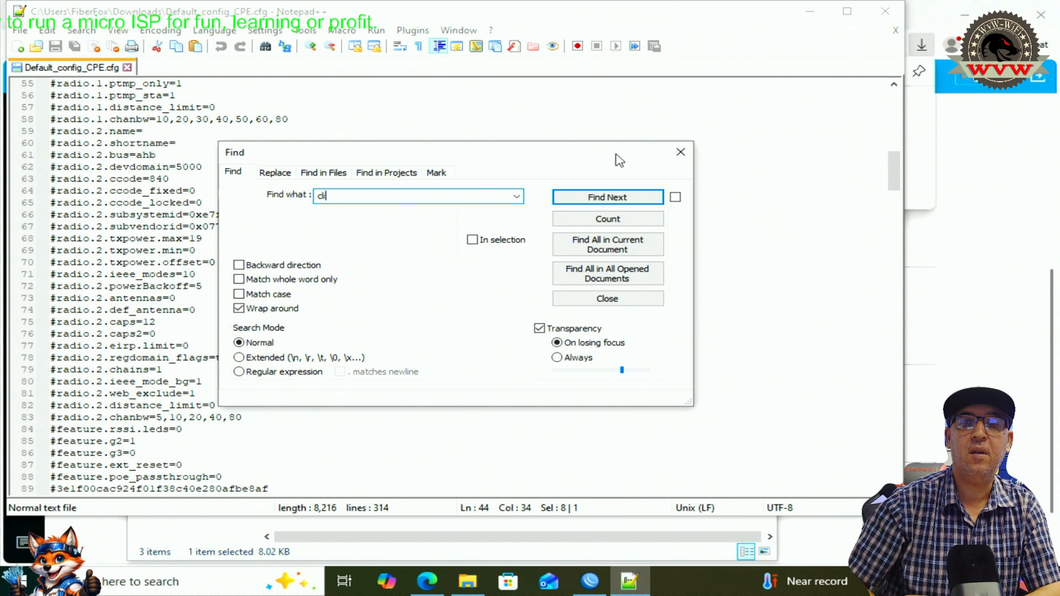
pyautogui.click(609, 199)
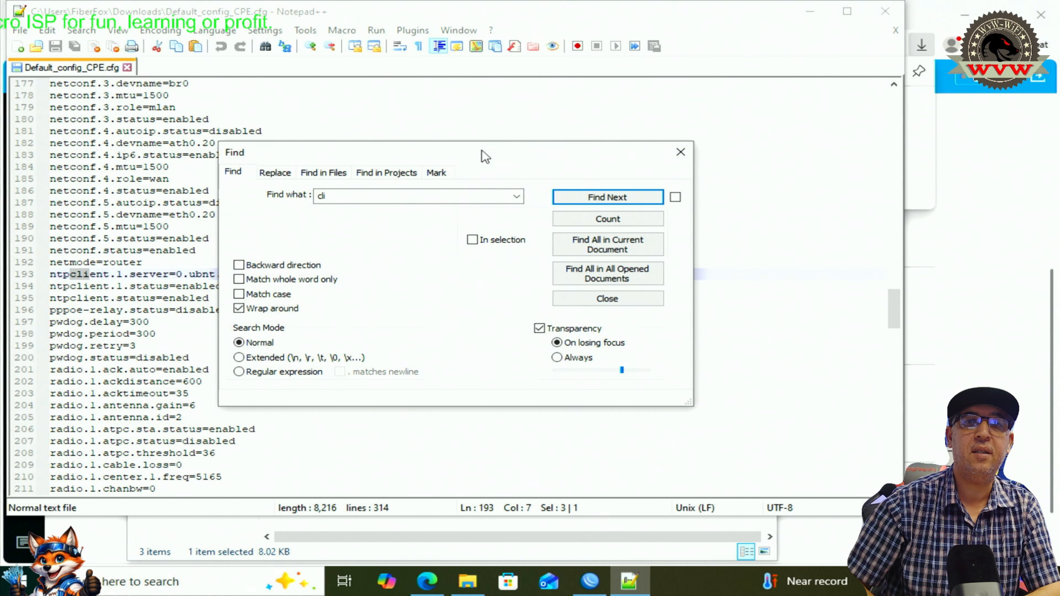
pyautogui.moveTo(484, 156); pyautogui.dragTo(699, 131)
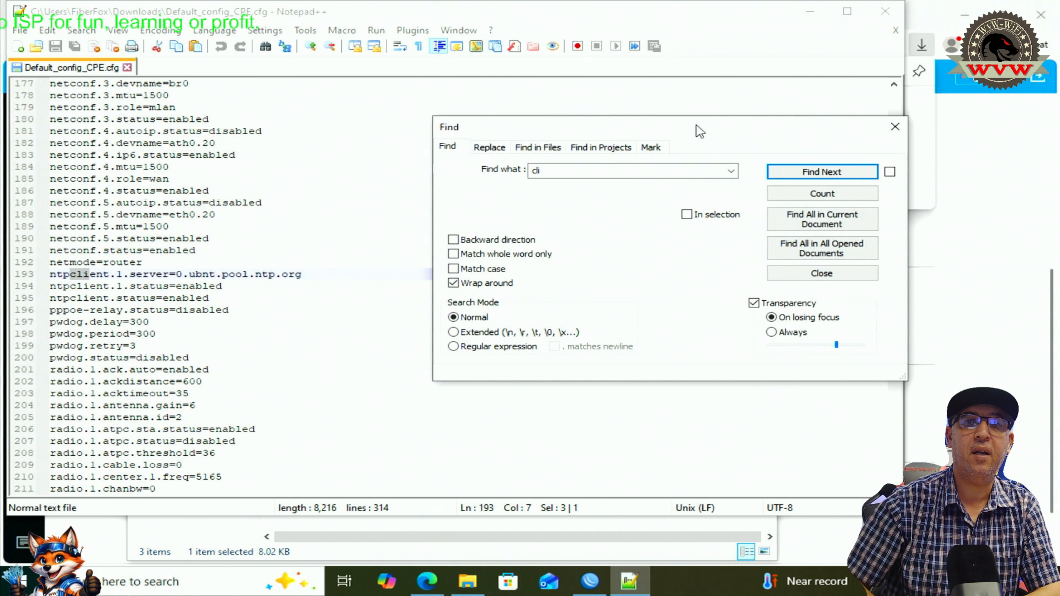
pyautogui.click(831, 176)
pyautogui.click(831, 176)
pyautogui.click(825, 176)
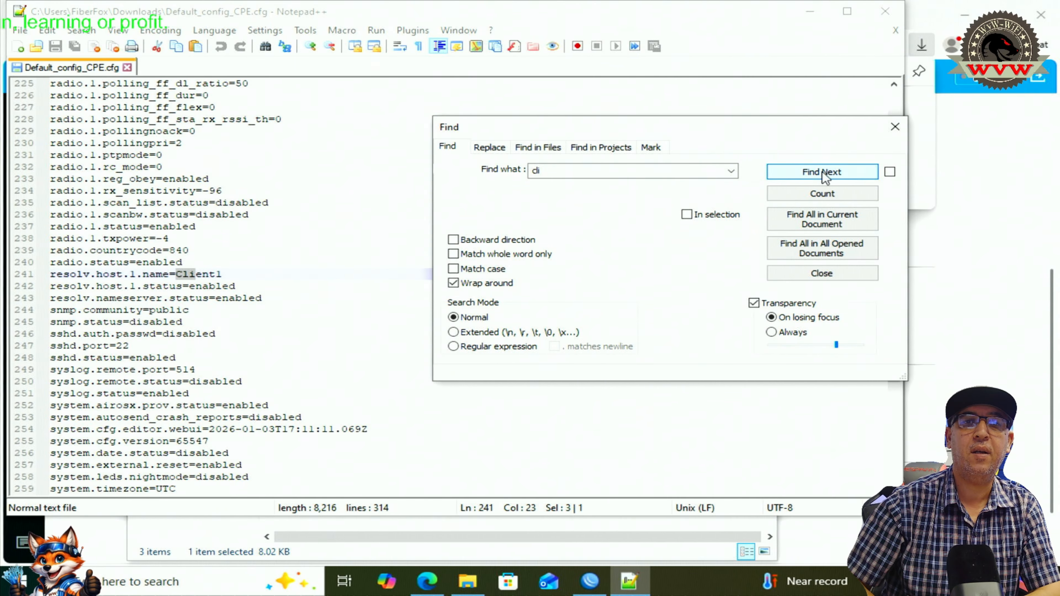
# - Replace the trailing 1 of Client1 with 2 so resolv.host.1.name reads Client2
pyautogui.click(221, 266)
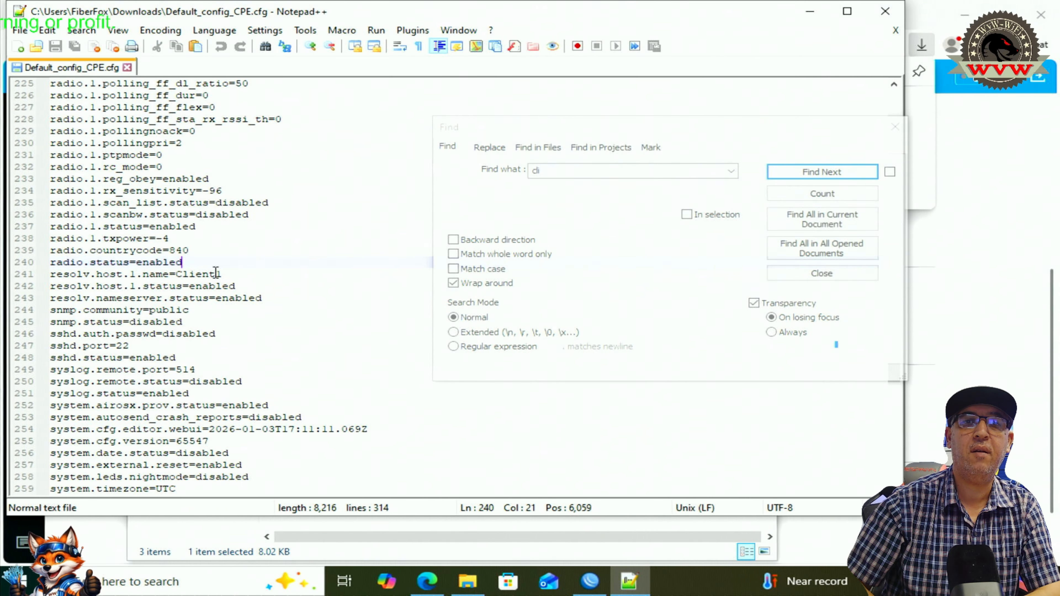
pyautogui.moveTo(216, 274); pyautogui.dragTo(252, 276)
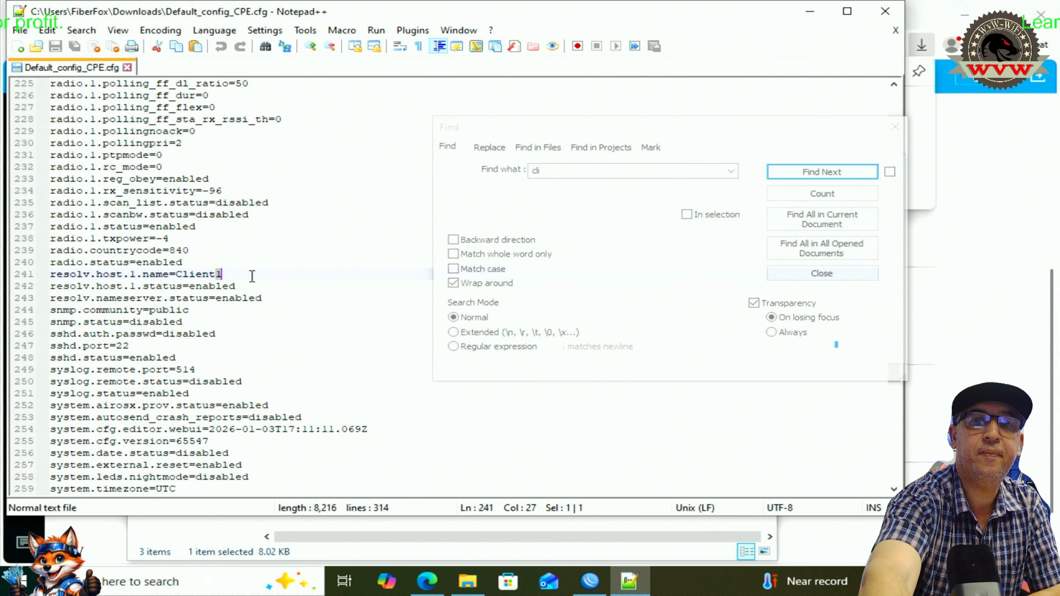
pyautogui.write('2')
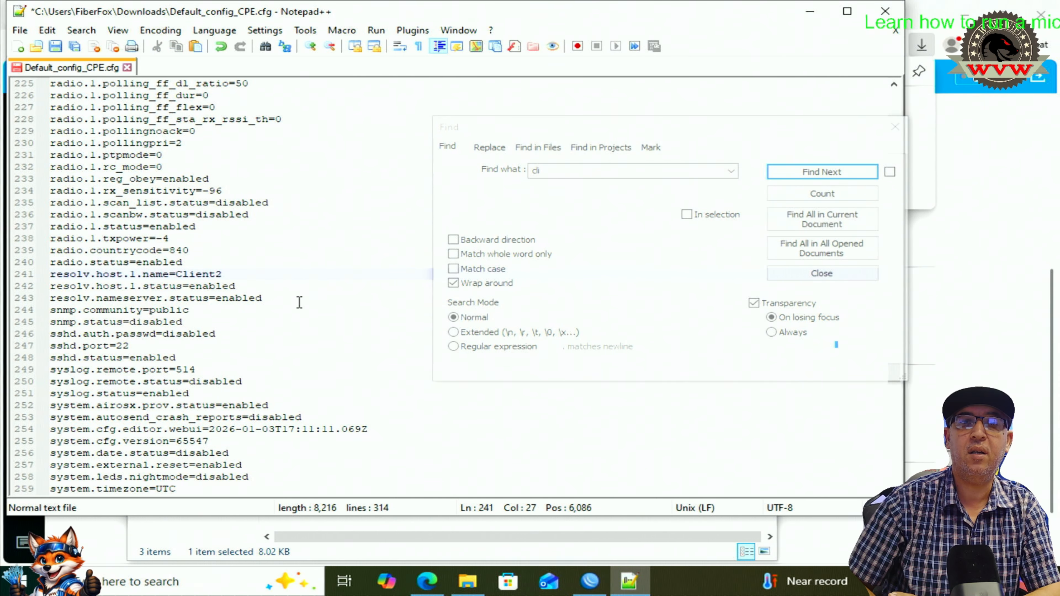
# - Scroll through the 314-line config to check settings such as netconf.2.ip=192.168.50.1
pyautogui.click(304, 318)
pyautogui.scroll(-1, 295, 334)
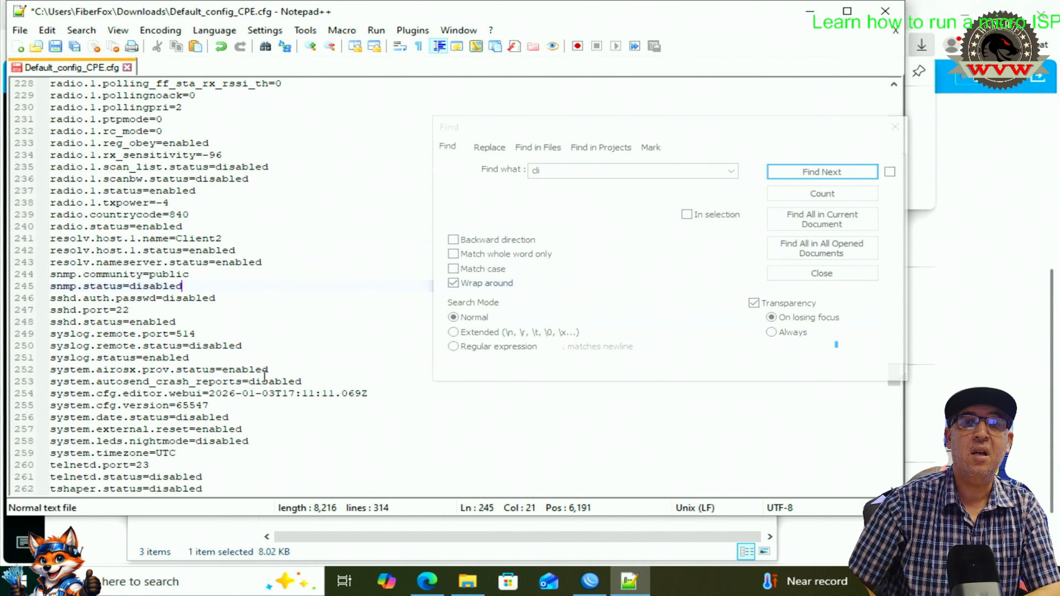
pyautogui.scroll(-1, 256, 379)
pyautogui.scroll(-2, 201, 372)
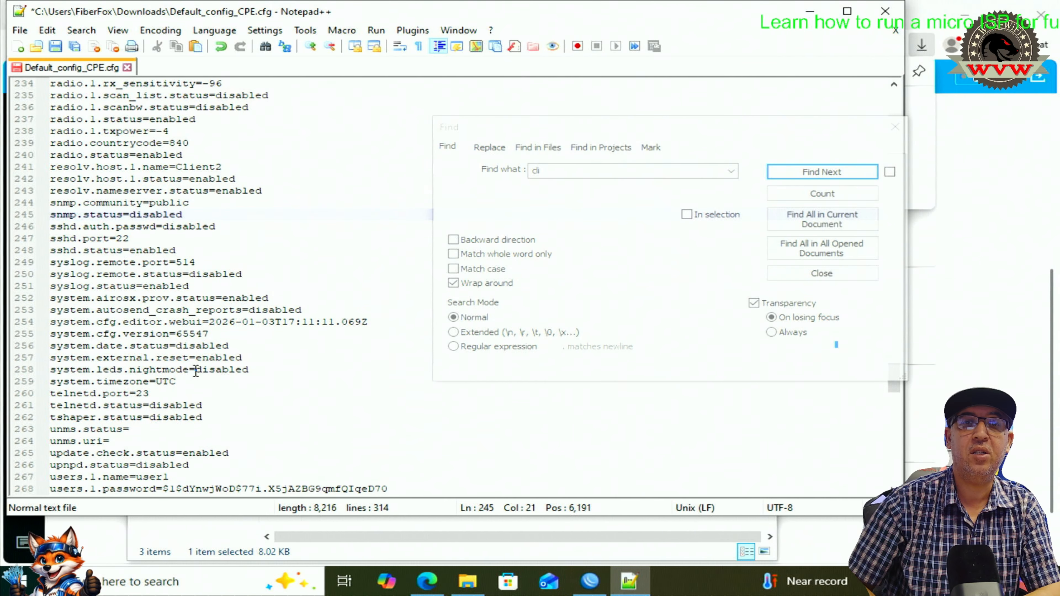
pyautogui.scroll(-4, 188, 319)
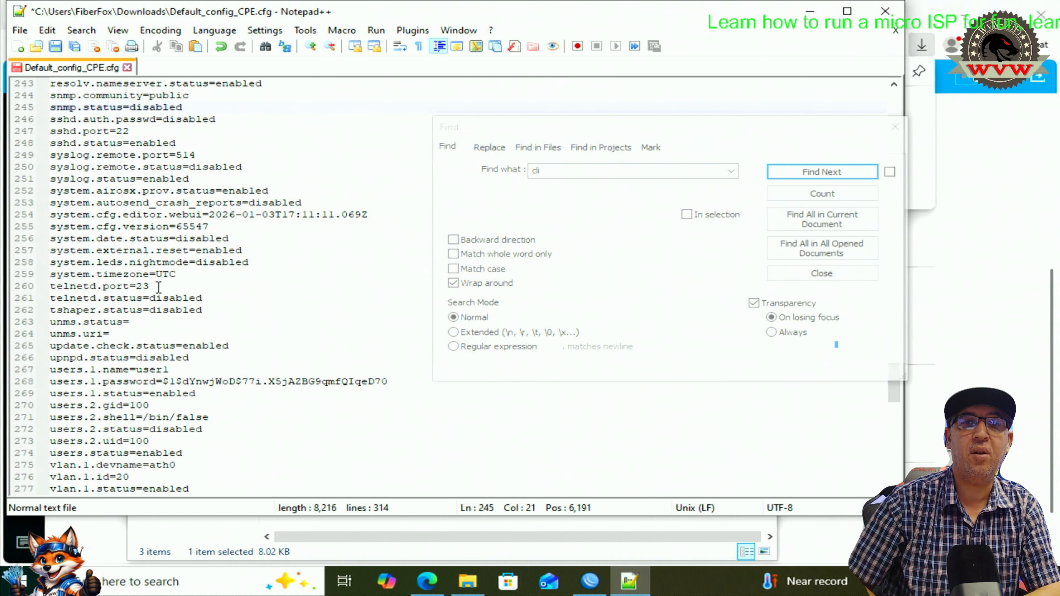
pyautogui.scroll(-8, 155, 292)
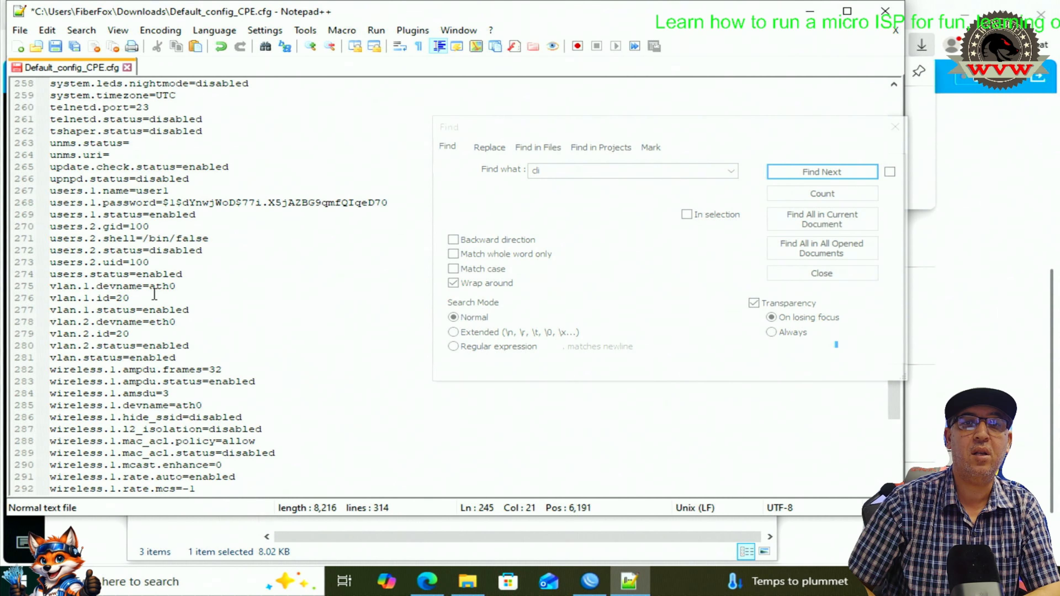
pyautogui.scroll(-5, 153, 294)
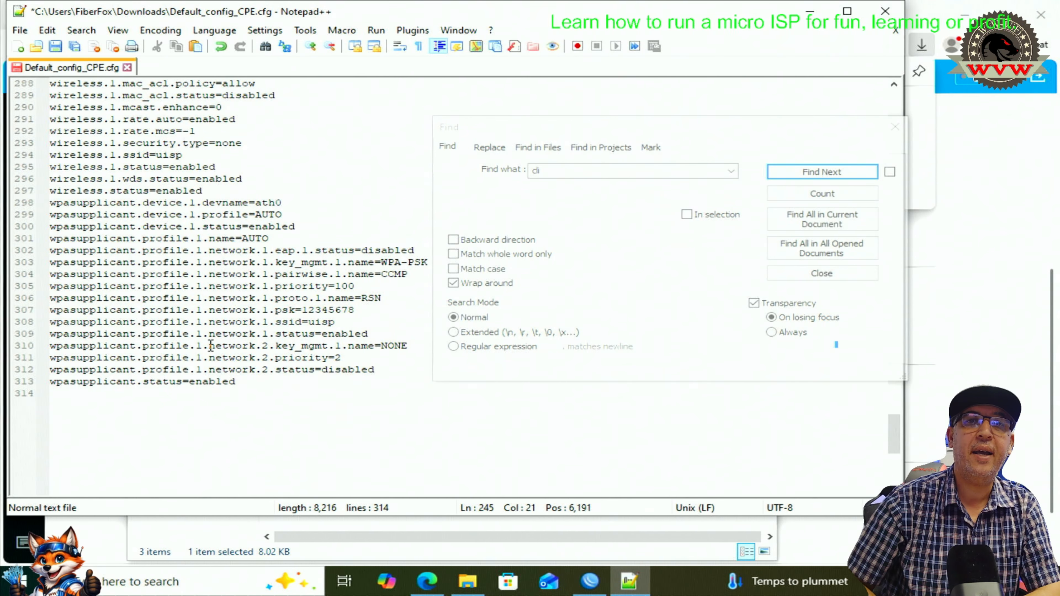
pyautogui.scroll(20, 211, 345)
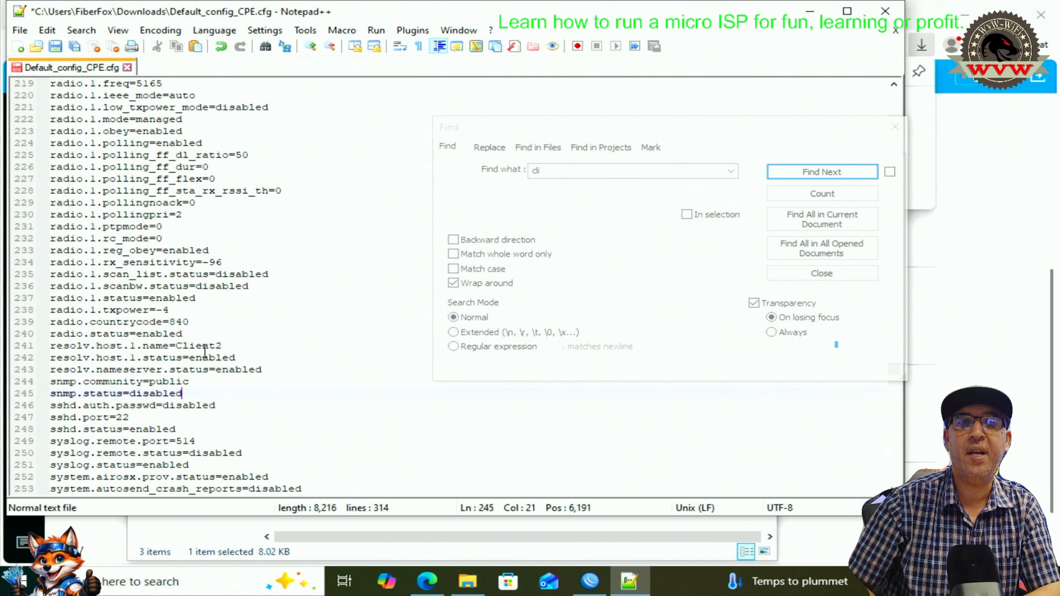
pyautogui.scroll(4, 204, 352)
pyautogui.scroll(19, 205, 352)
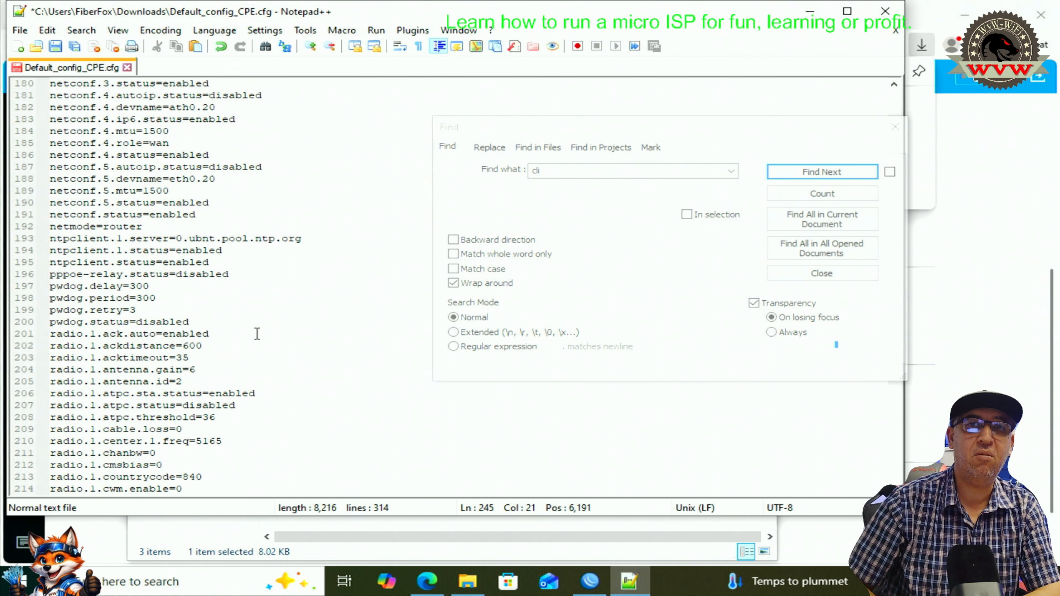
pyautogui.scroll(4, 256, 345)
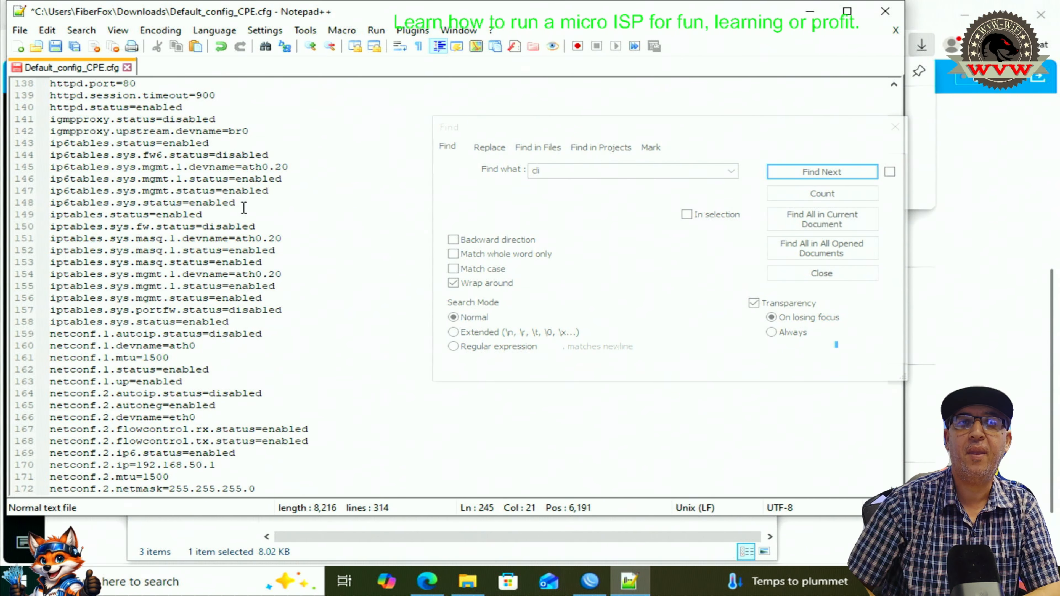
pyautogui.scroll(-6, 244, 207)
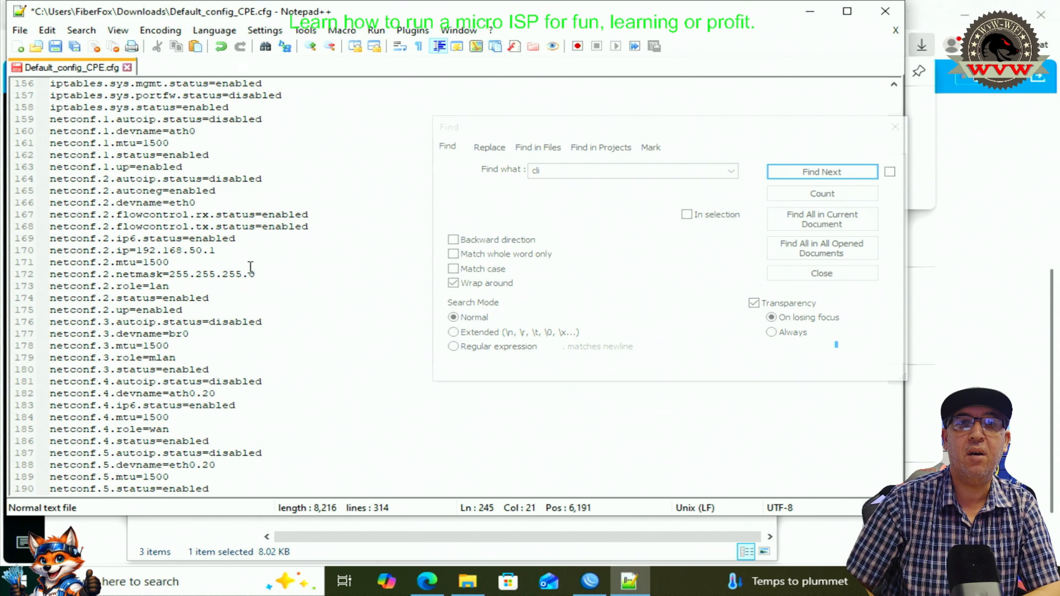
pyautogui.scroll(-18, 208, 345)
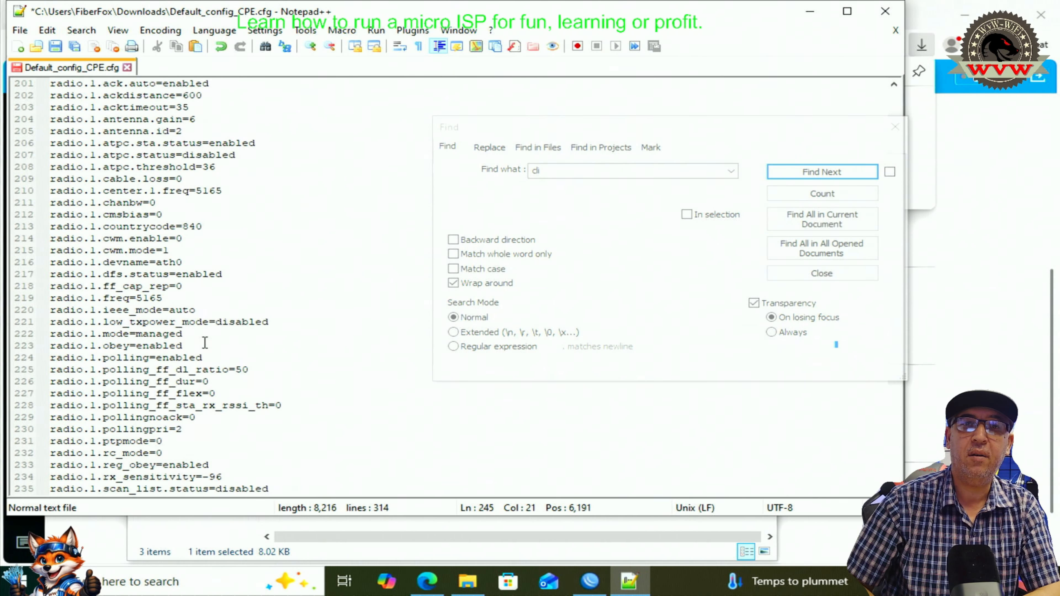
# - Save the edited config as Client2_config_CPE.cfg in Downloads, replacing 'Default' with 'Client2' in the name
pyautogui.click(19, 30)
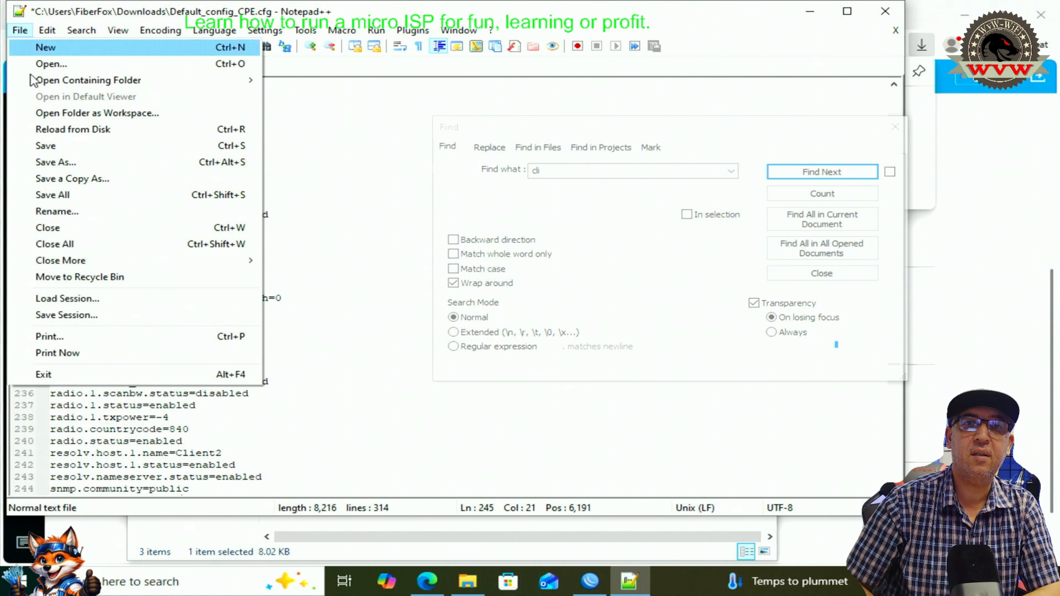
pyautogui.click(53, 163)
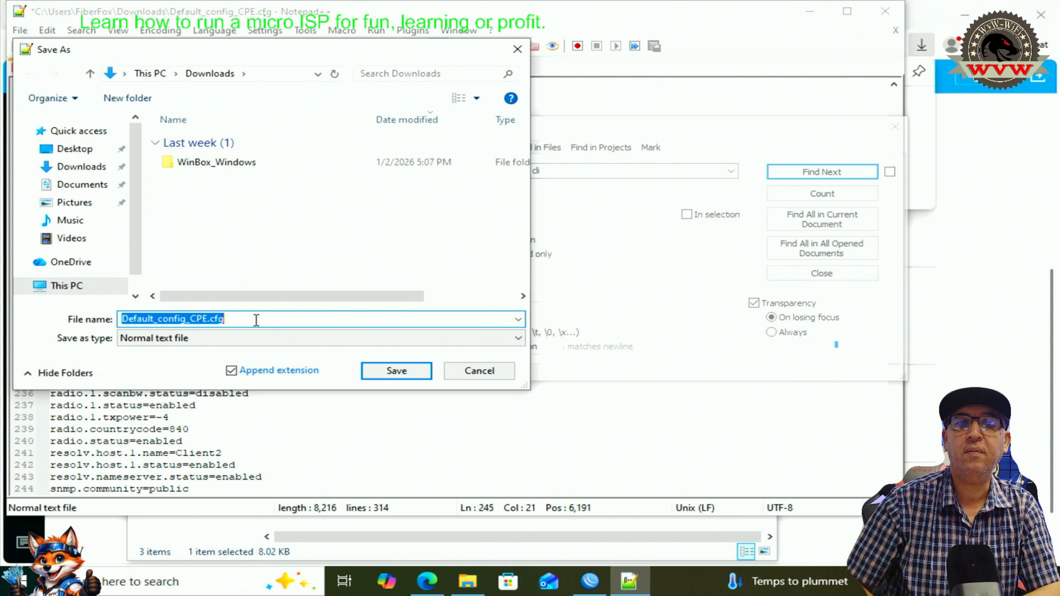
pyautogui.click(256, 320)
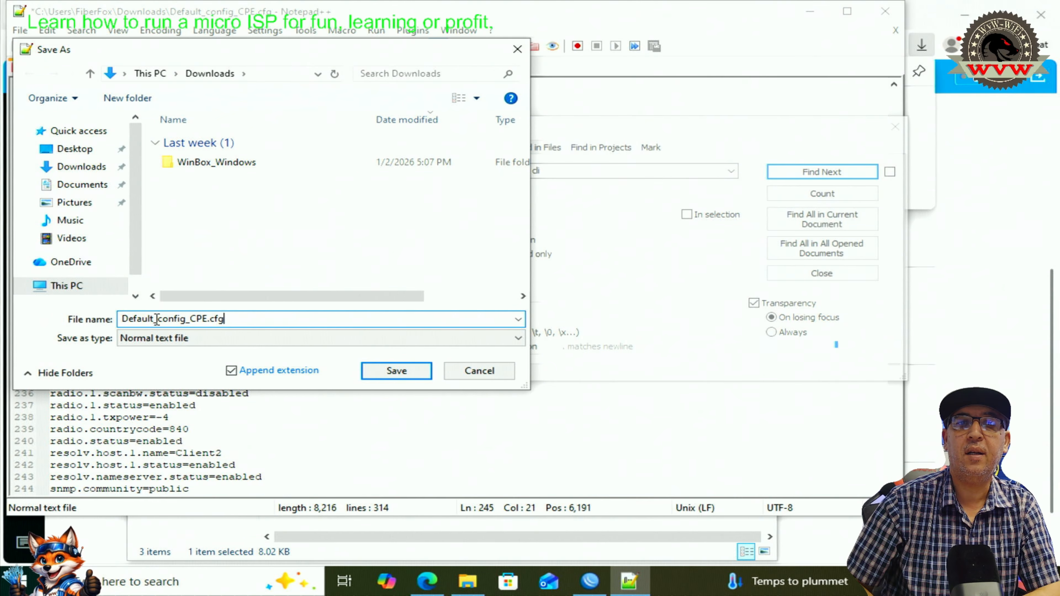
pyautogui.moveTo(157, 319); pyautogui.dragTo(92, 326)
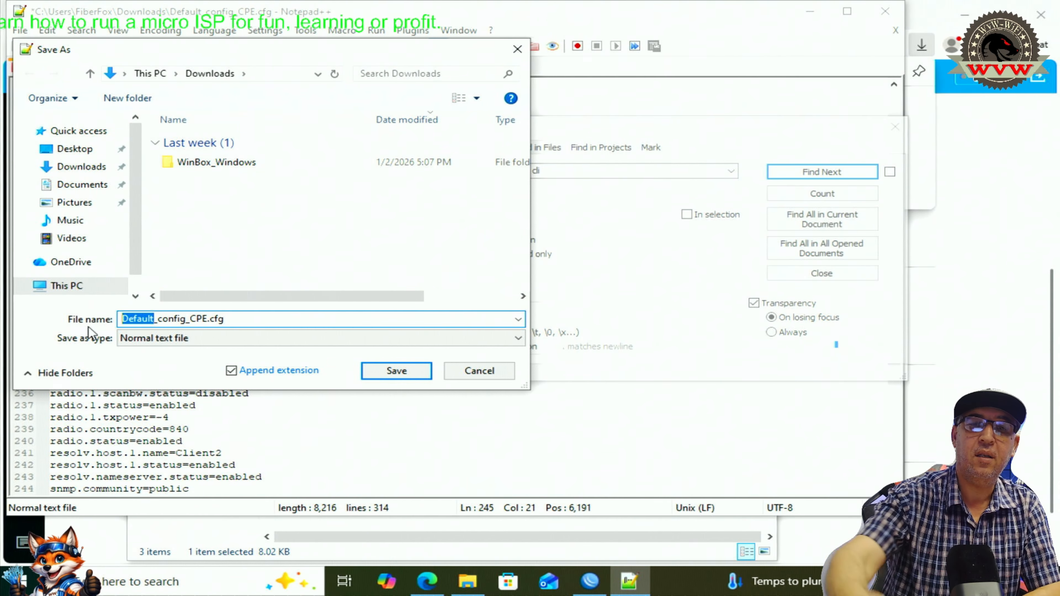
pyautogui.write('C')
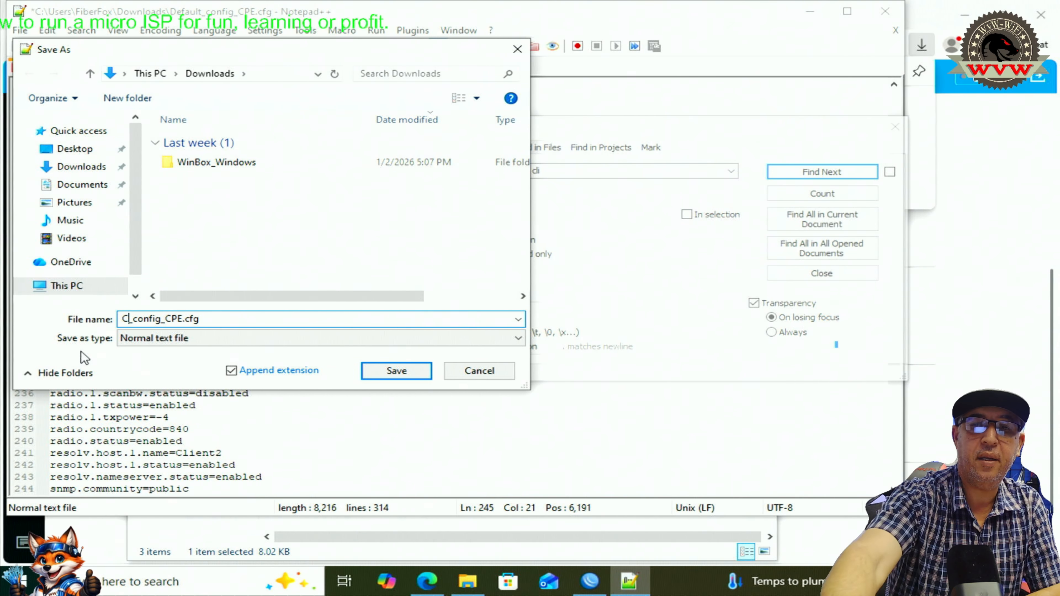
pyautogui.write('lien')
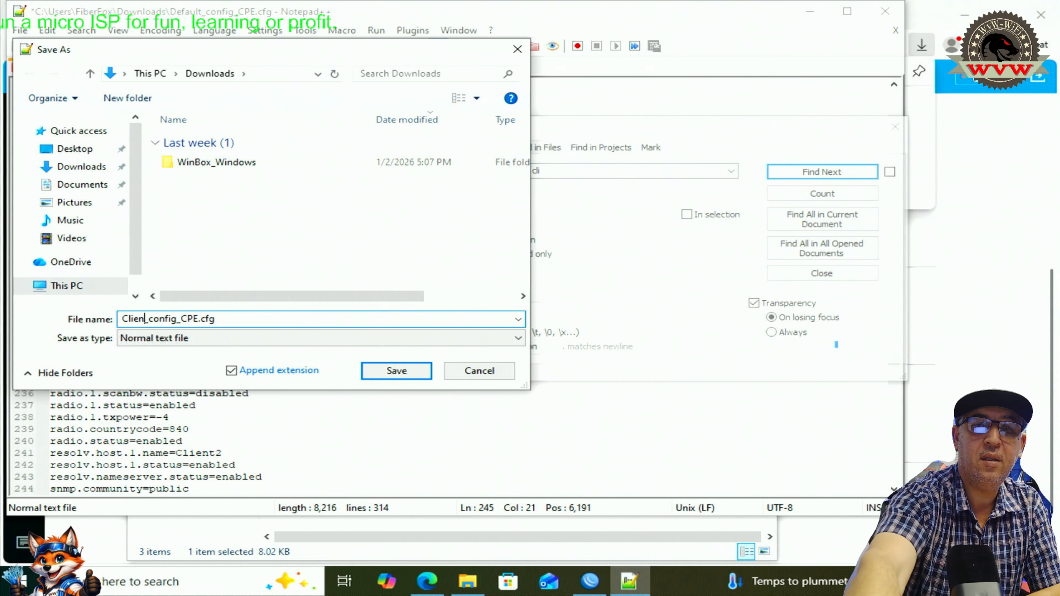
pyautogui.write('t2')
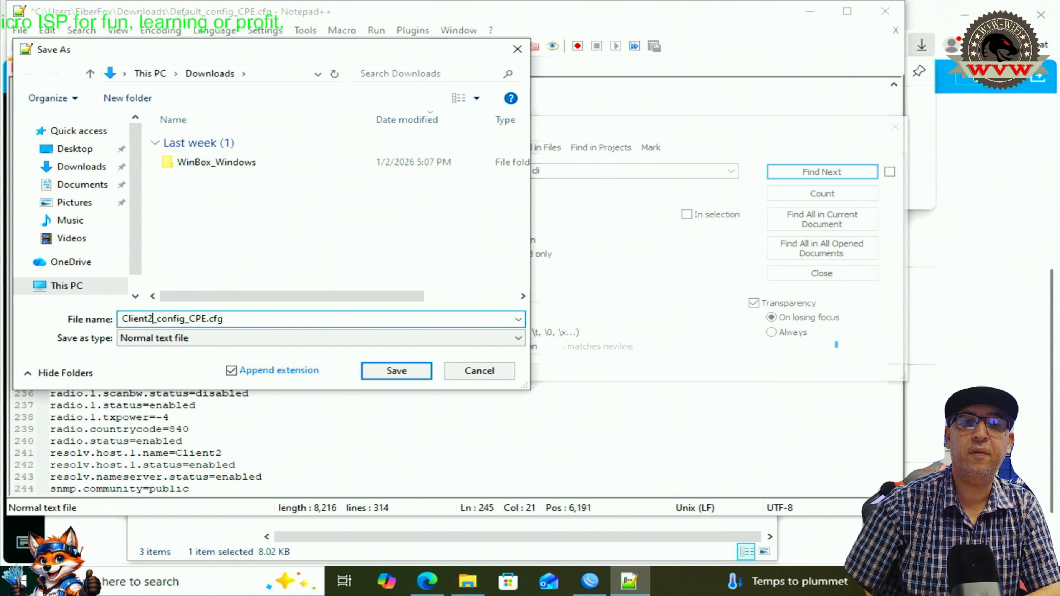
pyautogui.click(396, 371)
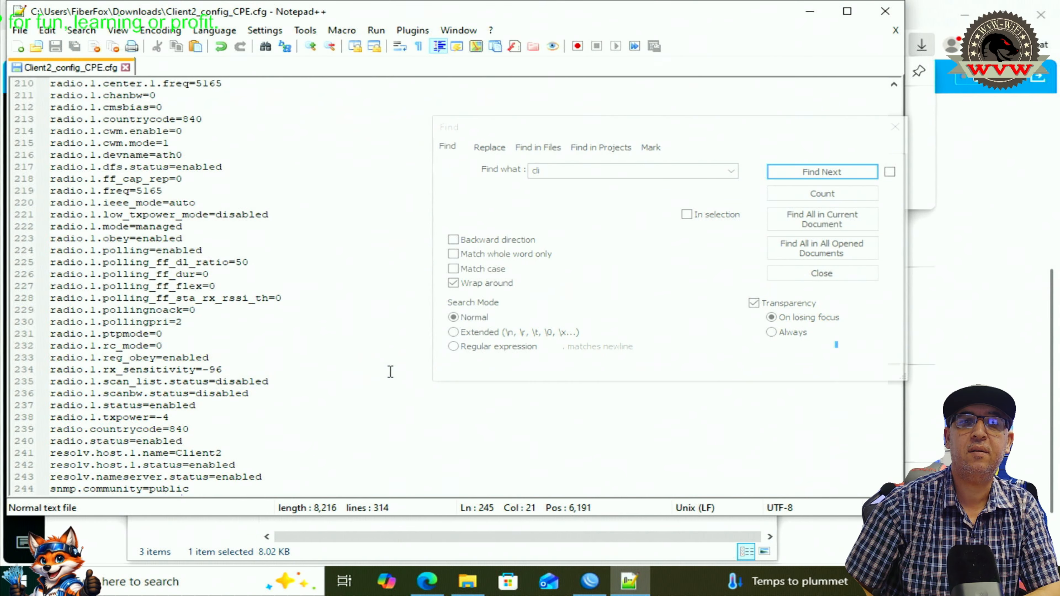
# - Bring the Downloads window forward to confirm Client2_config_CPE.cfg (8.02 KB) is listed
pyautogui.click(467, 581)
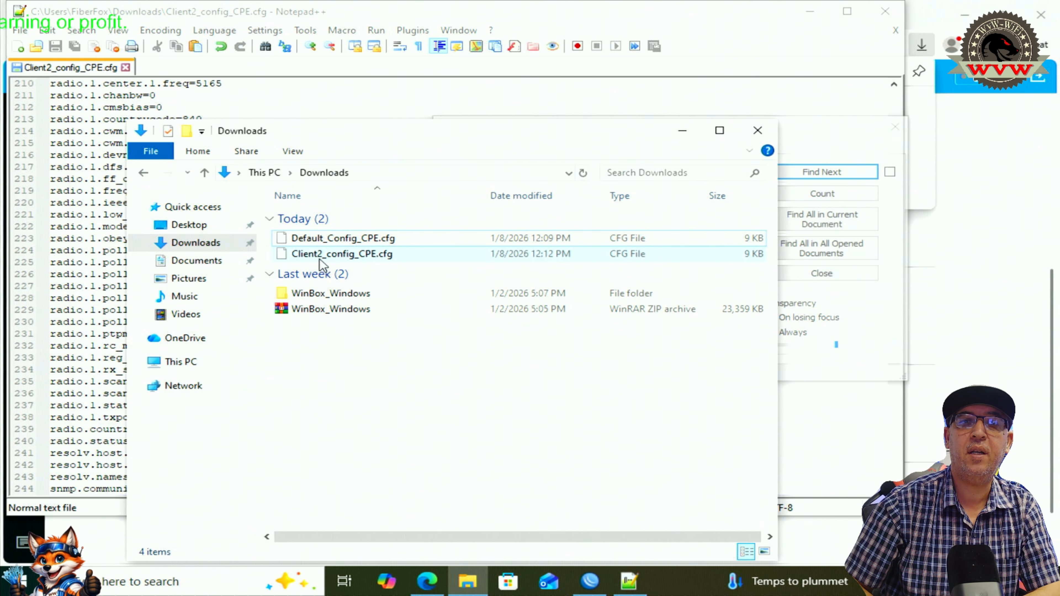
pyautogui.moveTo(325, 263)
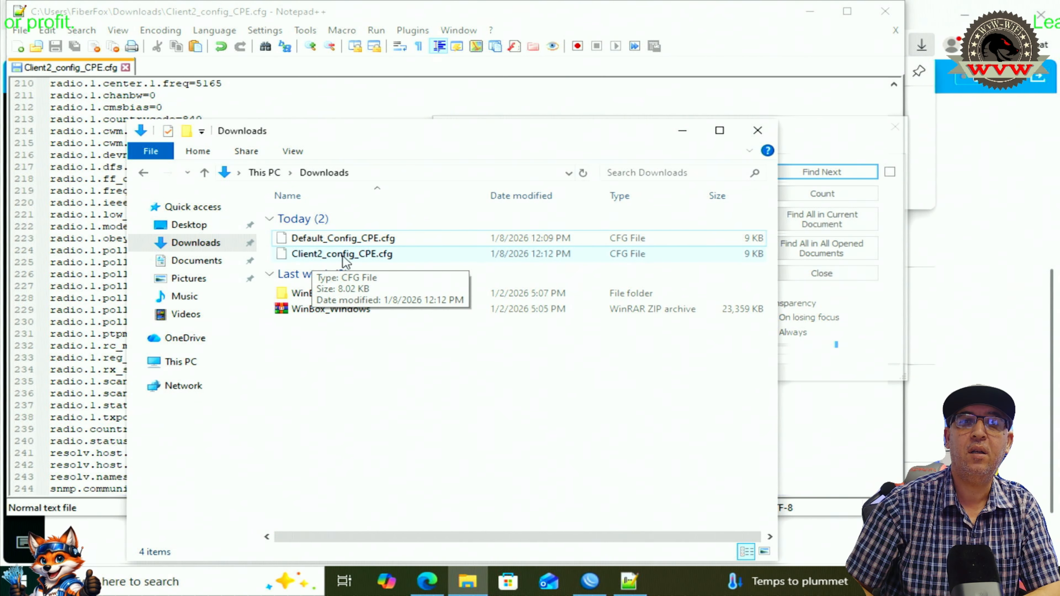
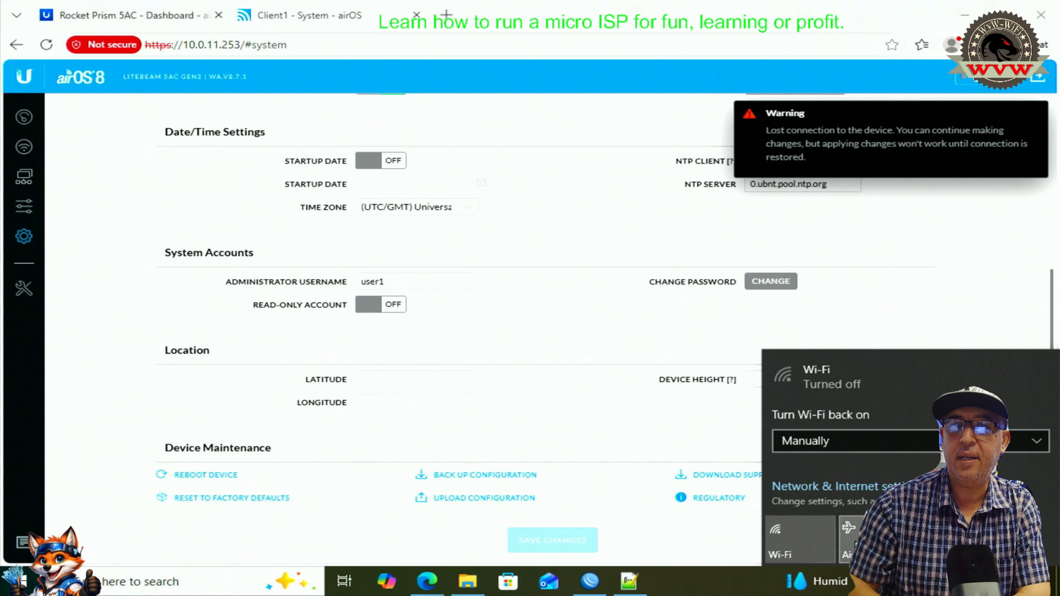
# - Turn the computer's Wi-Fi back on from the quick settings panel
pyautogui.click(795, 539)
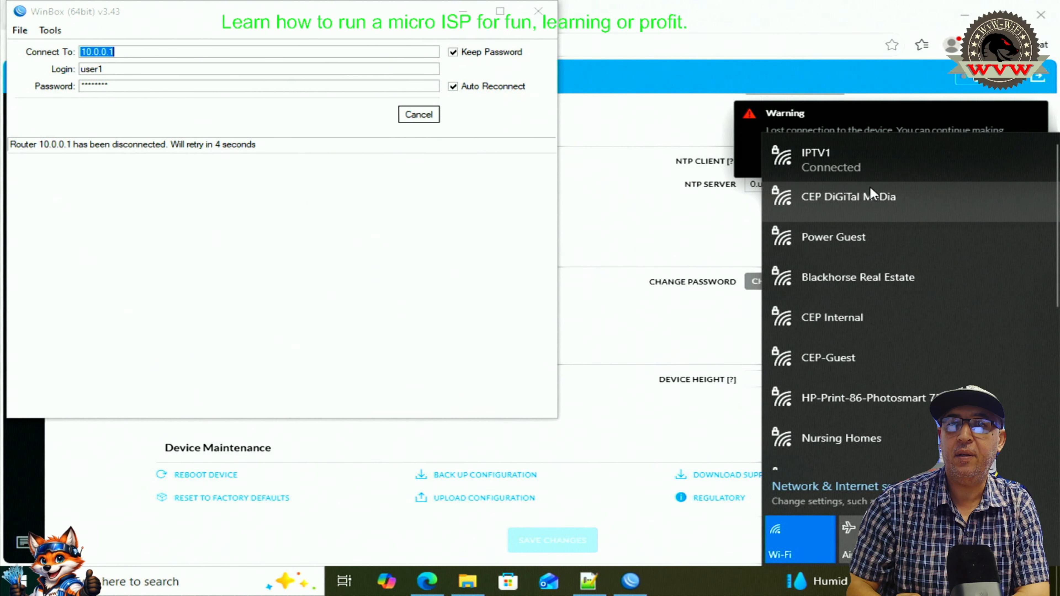
# - Find the open PBE-5AC-Gen2:602232B44B6C network in the Wi-Fi list and connect to it
pyautogui.scroll(-3, 873, 240)
pyautogui.scroll(-5, 900, 322)
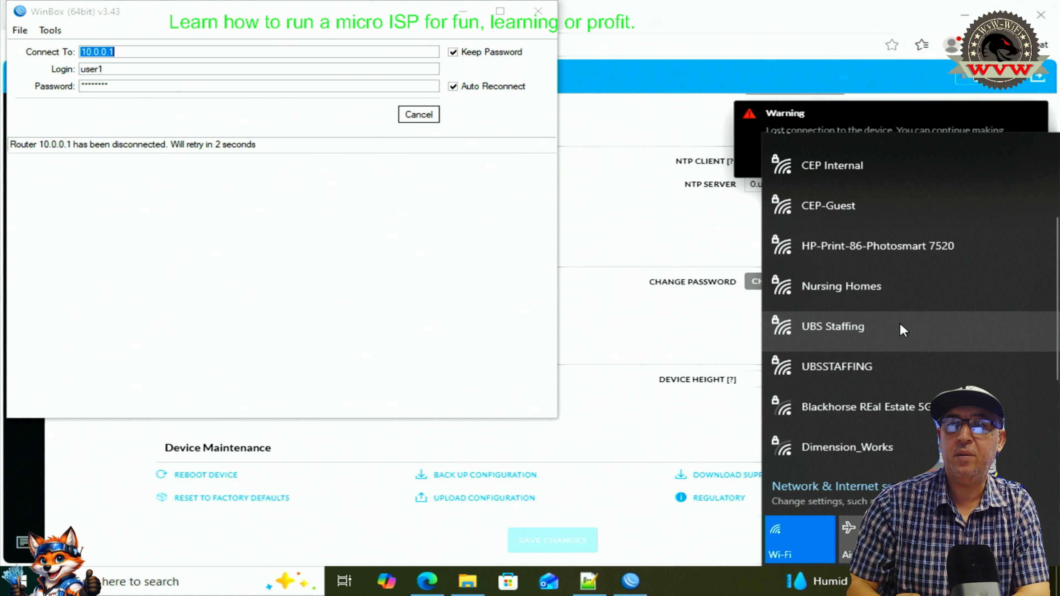
pyautogui.scroll(-2, 899, 324)
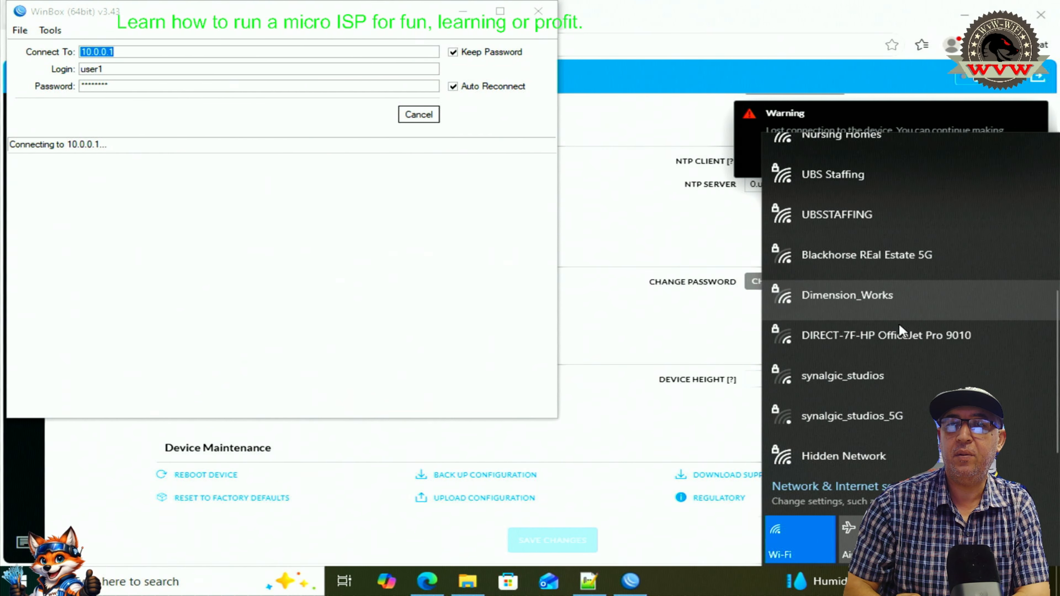
pyautogui.scroll(6, 862, 360)
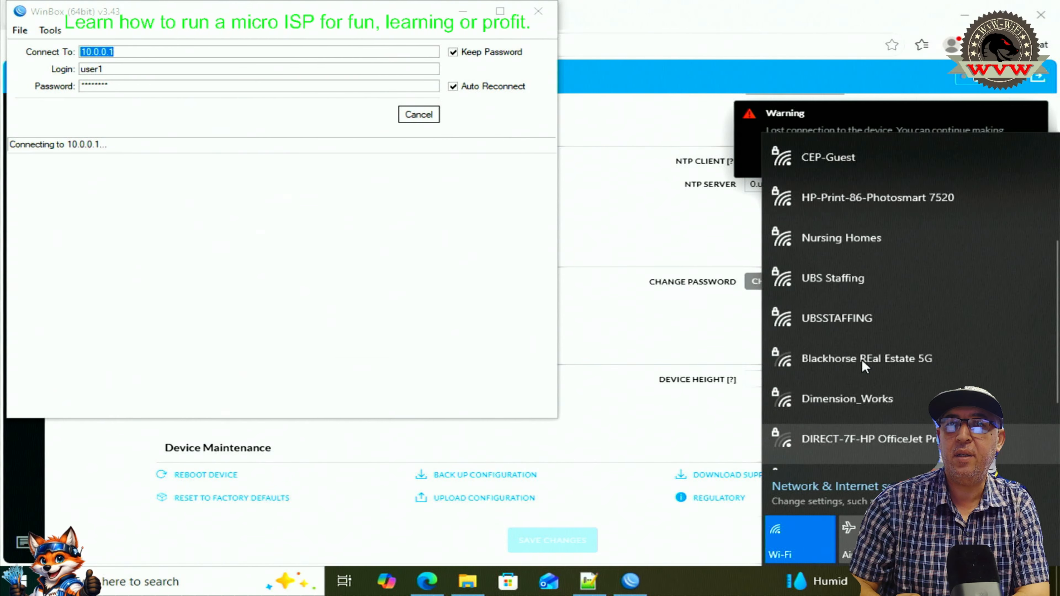
pyautogui.scroll(1, 865, 358)
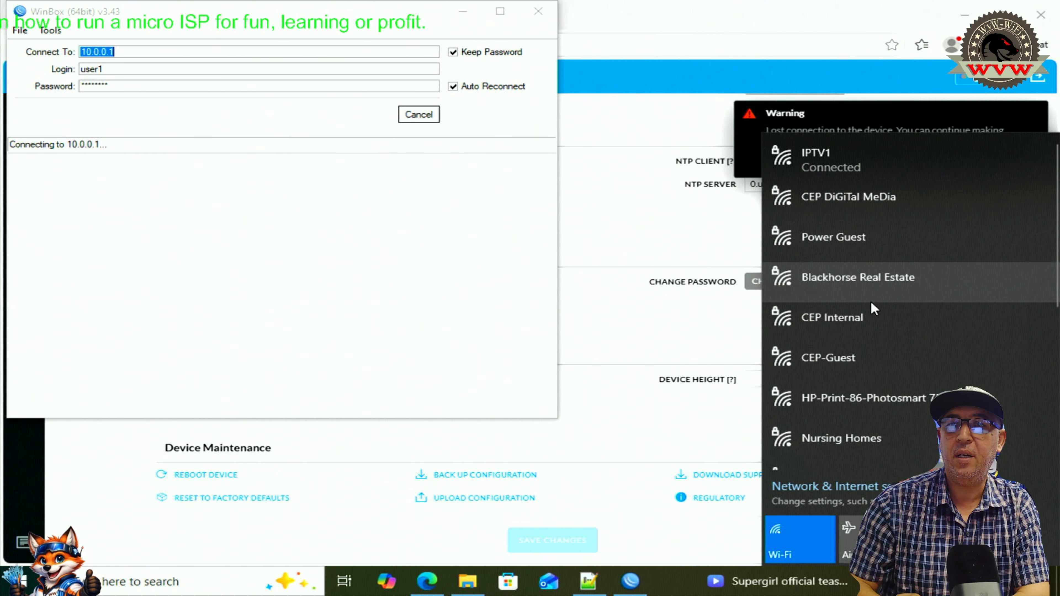
pyautogui.scroll(-4, 877, 349)
pyautogui.scroll(-4, 877, 355)
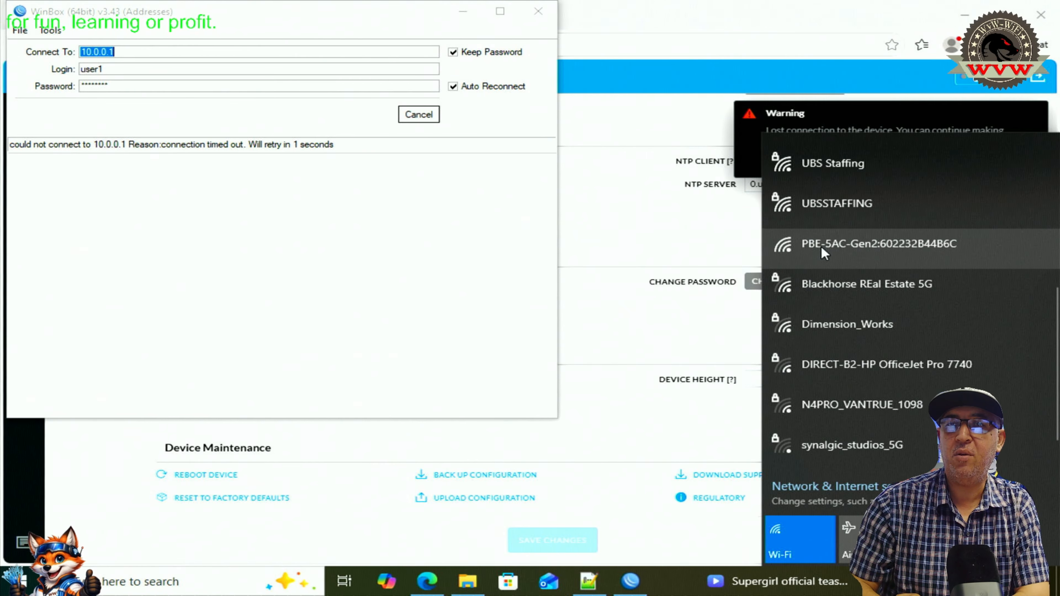
pyautogui.click(821, 246)
pyautogui.click(987, 350)
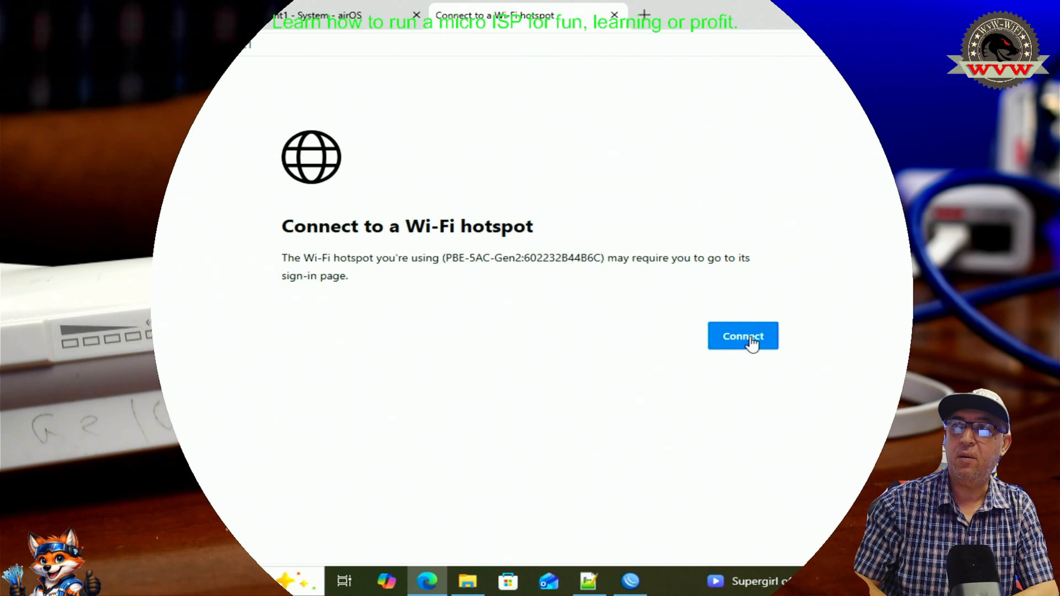
# - Open the 192.168.172.1 setup page past the certificate warning, choose United States and accept the terms
pyautogui.click(750, 338)
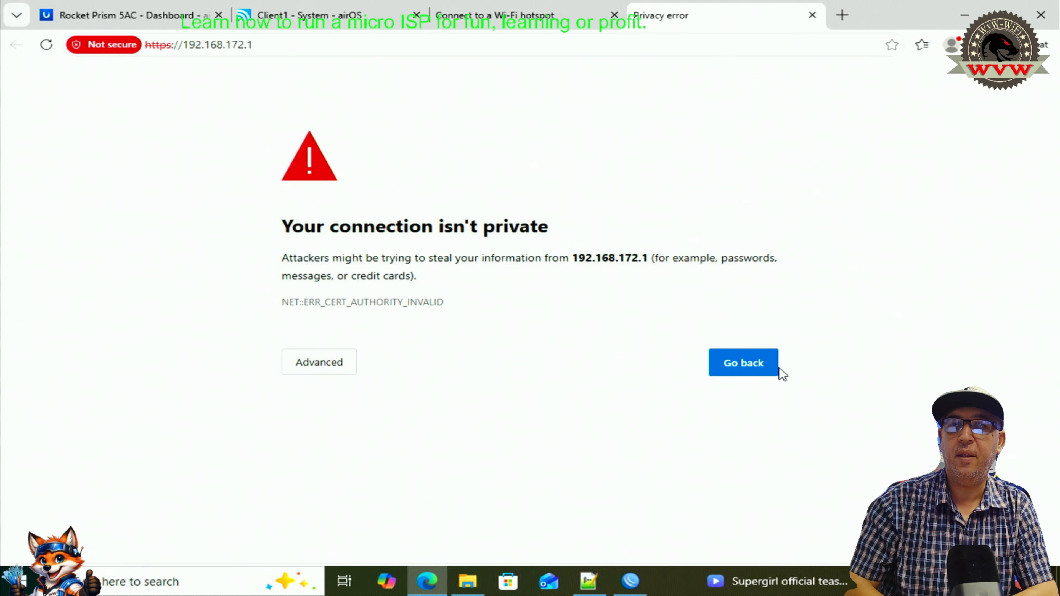
pyautogui.click(308, 359)
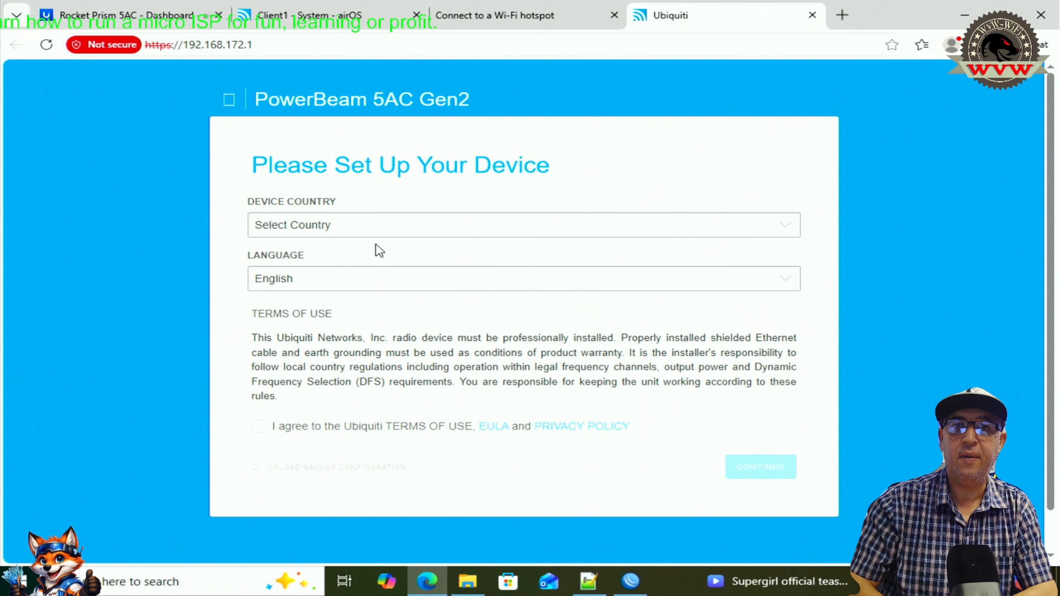
pyautogui.click(362, 228)
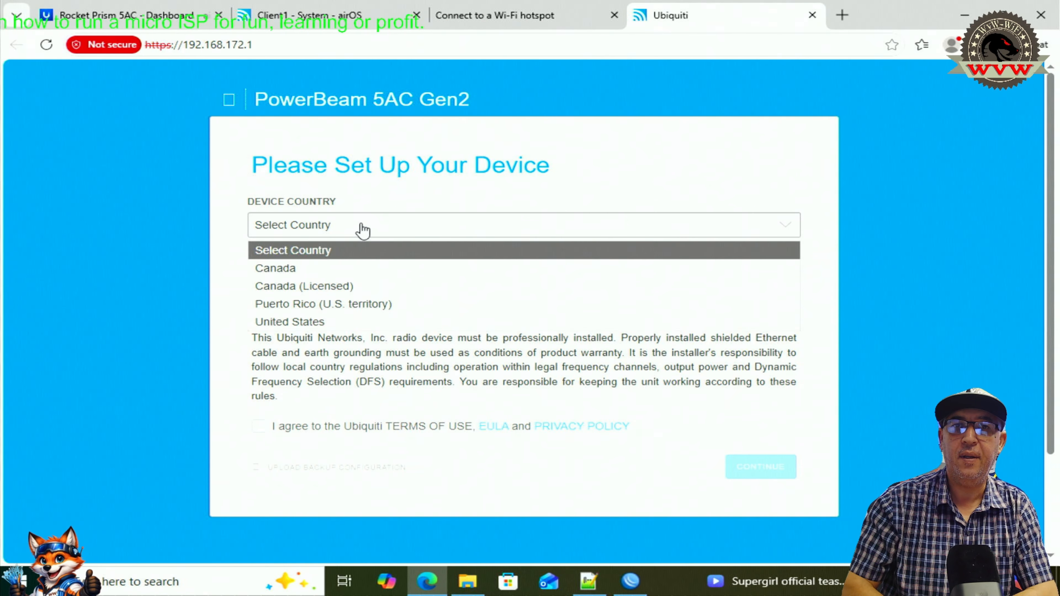
pyautogui.click(334, 327)
pyautogui.click(258, 411)
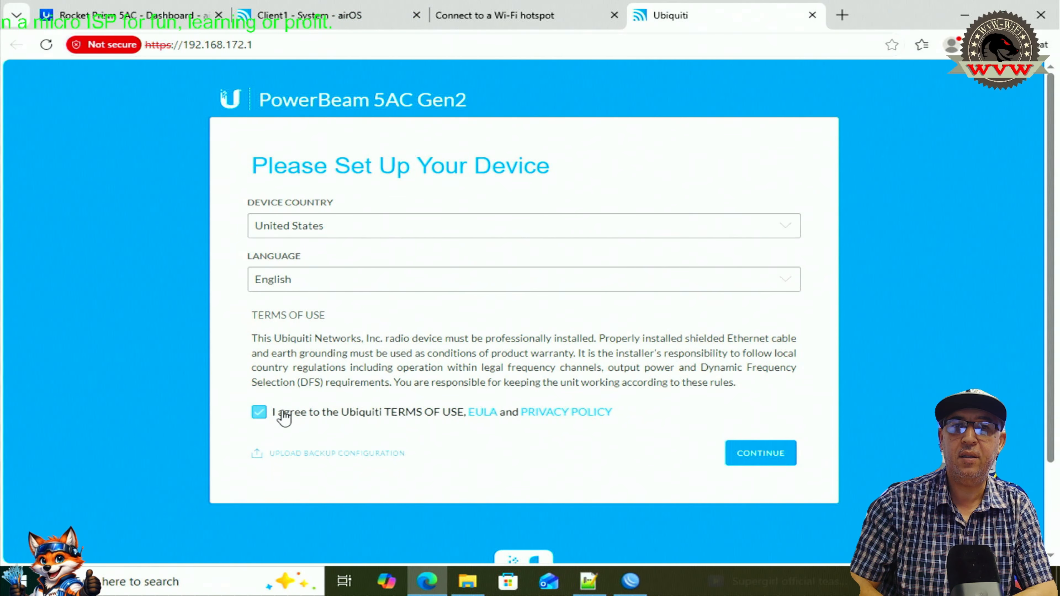
pyautogui.click(760, 458)
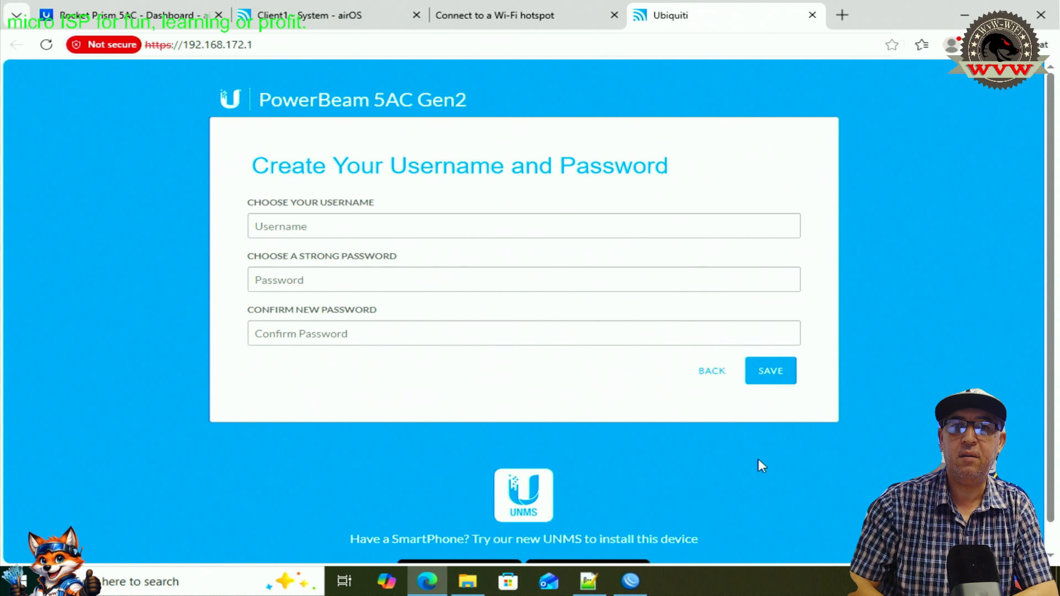
# - Fill in the admin username, enter and confirm the password, and save the credentials
pyautogui.click(349, 228)
pyautogui.click(326, 279)
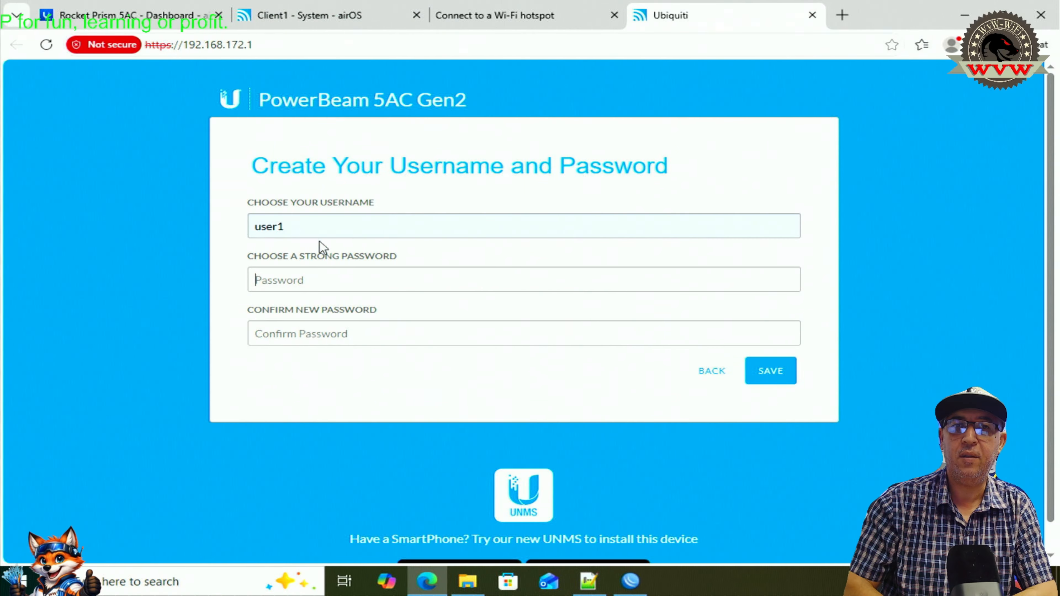
pyautogui.press('BackSpace')
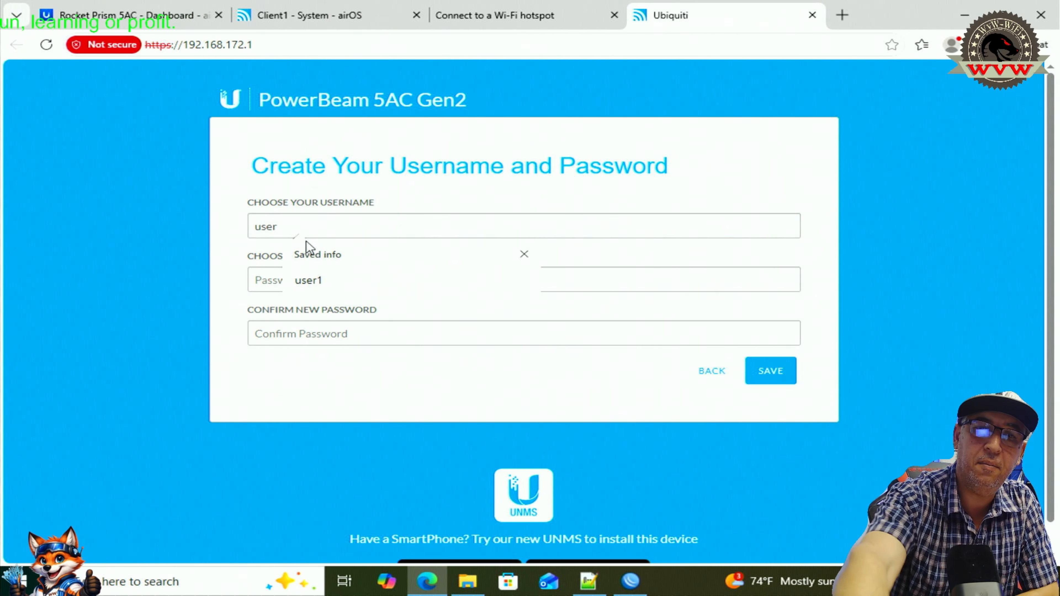
pyautogui.write('2')
pyautogui.press('BackSpace')
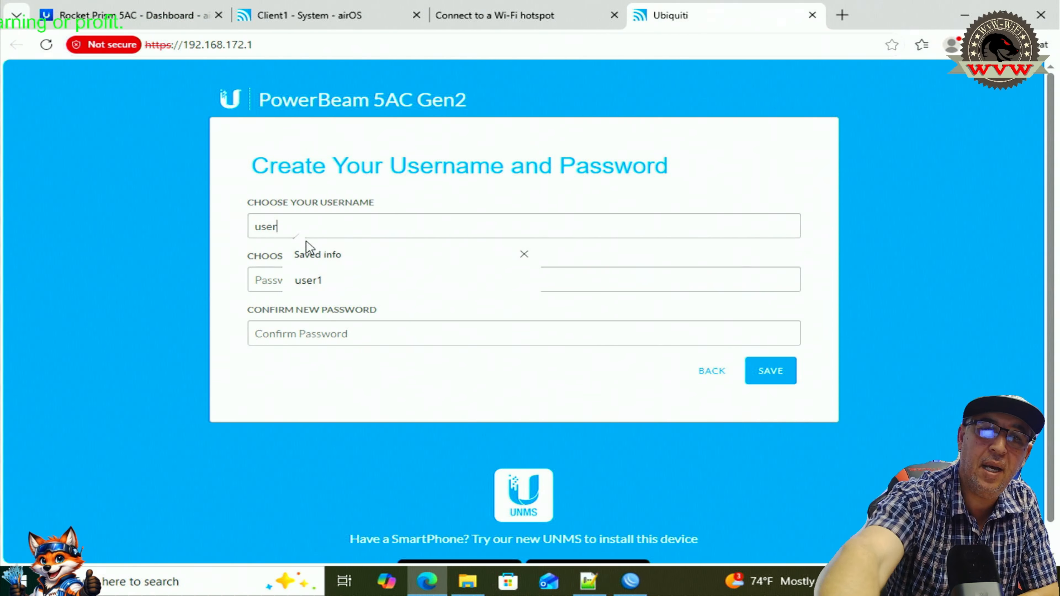
pyautogui.write('1')
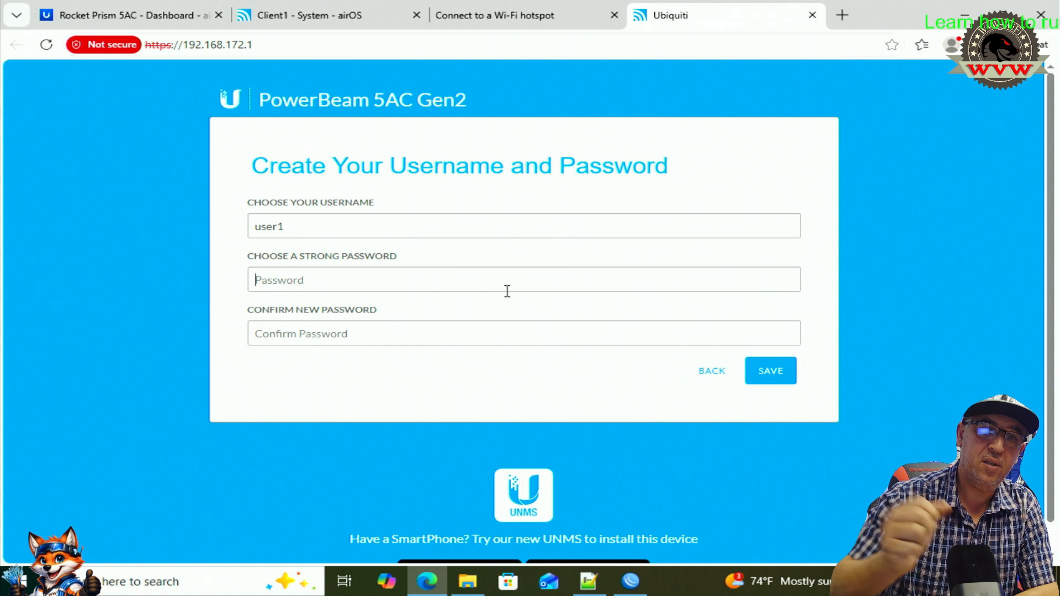
pyautogui.write('•')
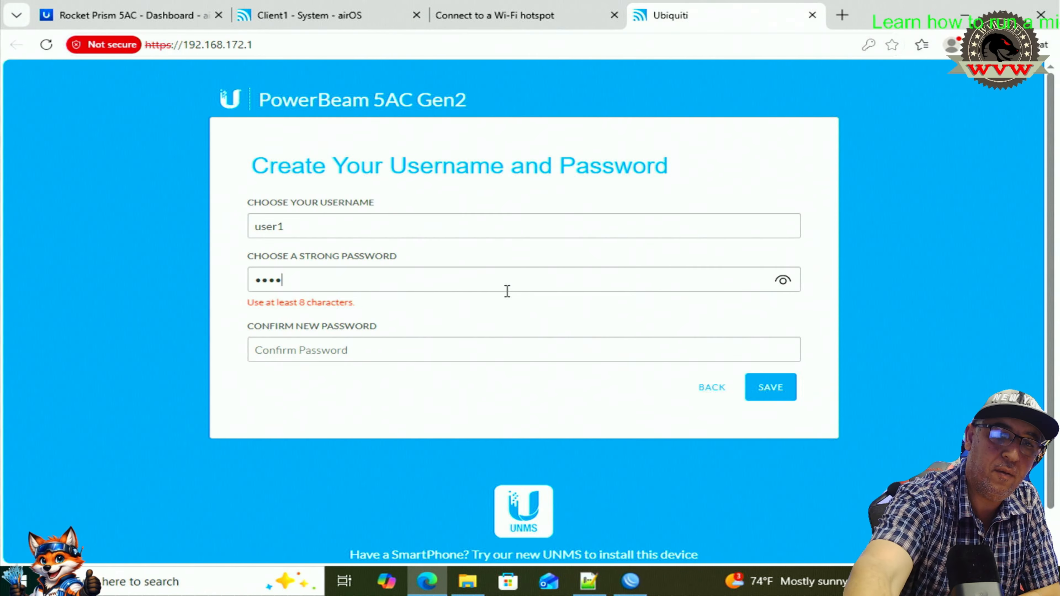
pyautogui.write('•')
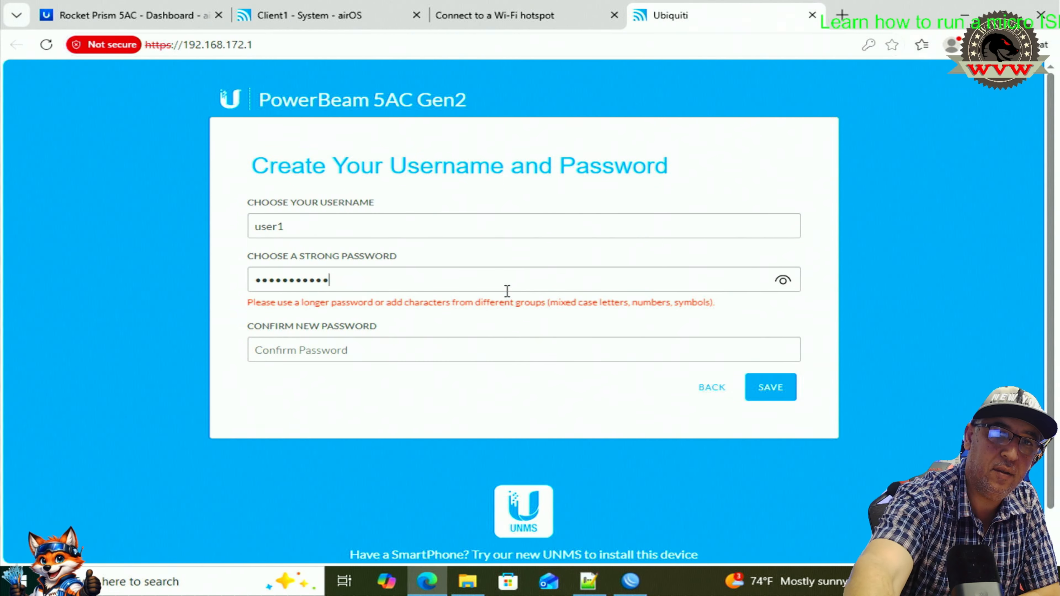
pyautogui.write('•')
pyautogui.press('Tab')
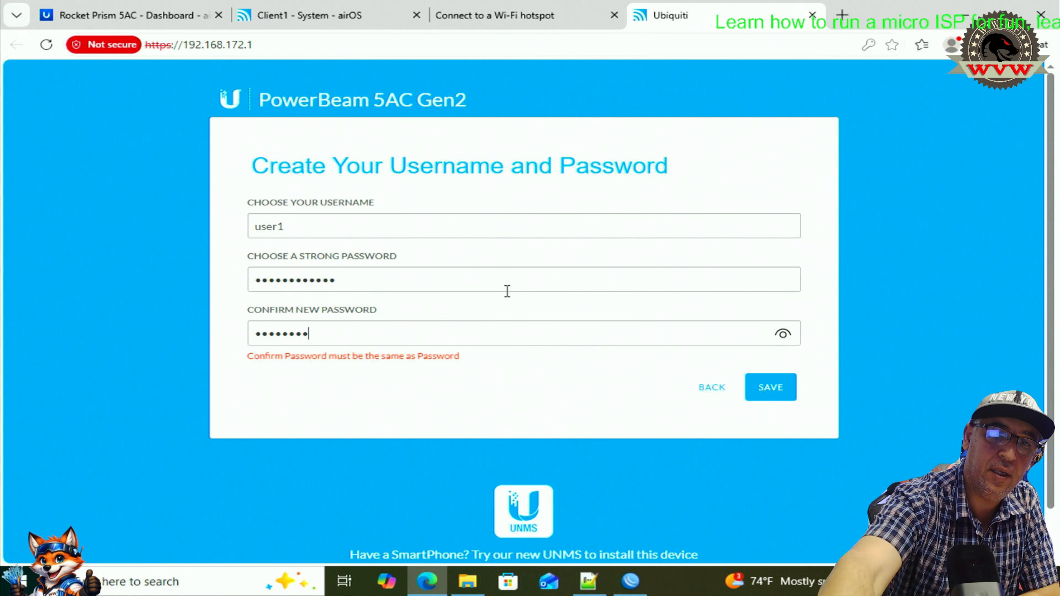
pyautogui.write('•')
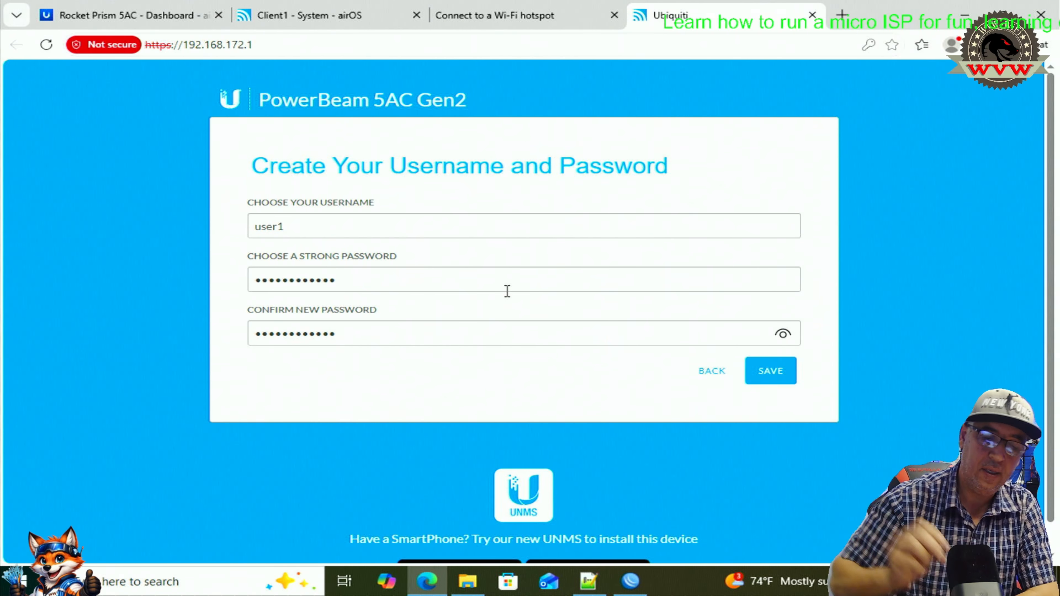
pyautogui.click(764, 387)
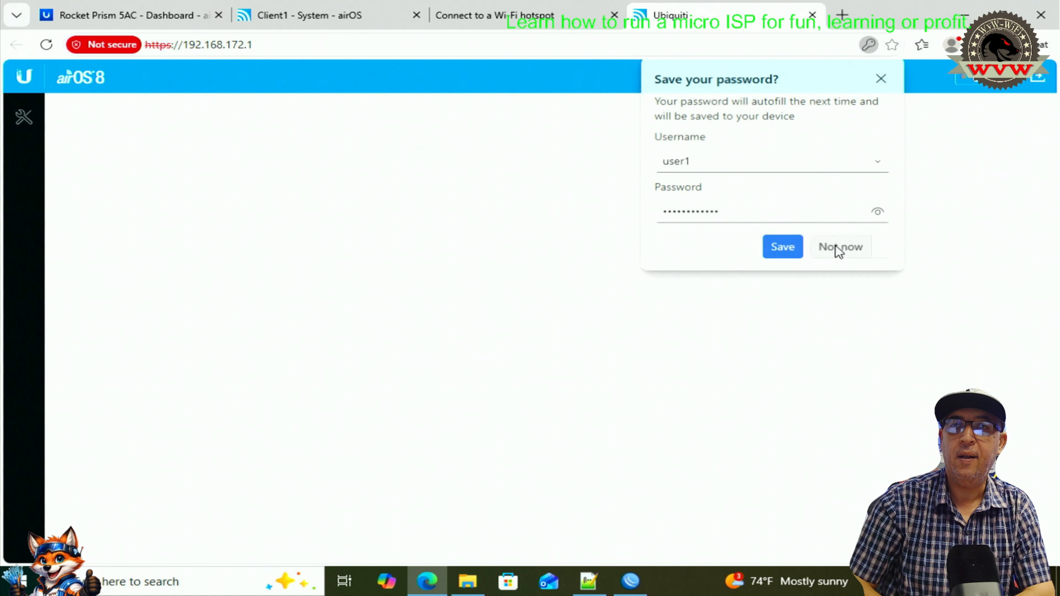
# - Decline the browser password prompt, dismiss the radio warning, review the dashboard, then open System settings
pyautogui.click(839, 247)
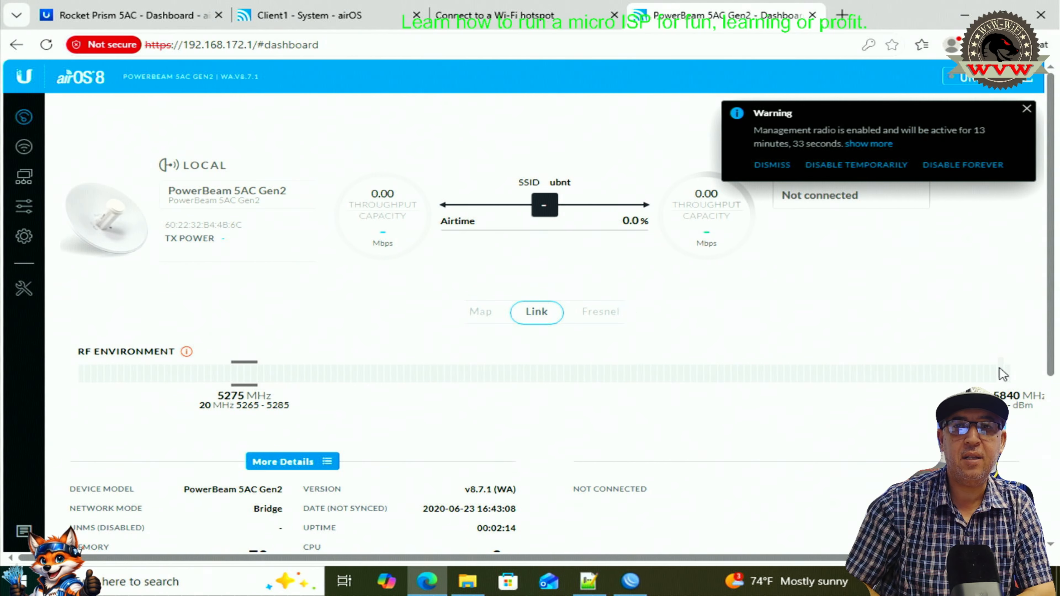
pyautogui.click(1027, 110)
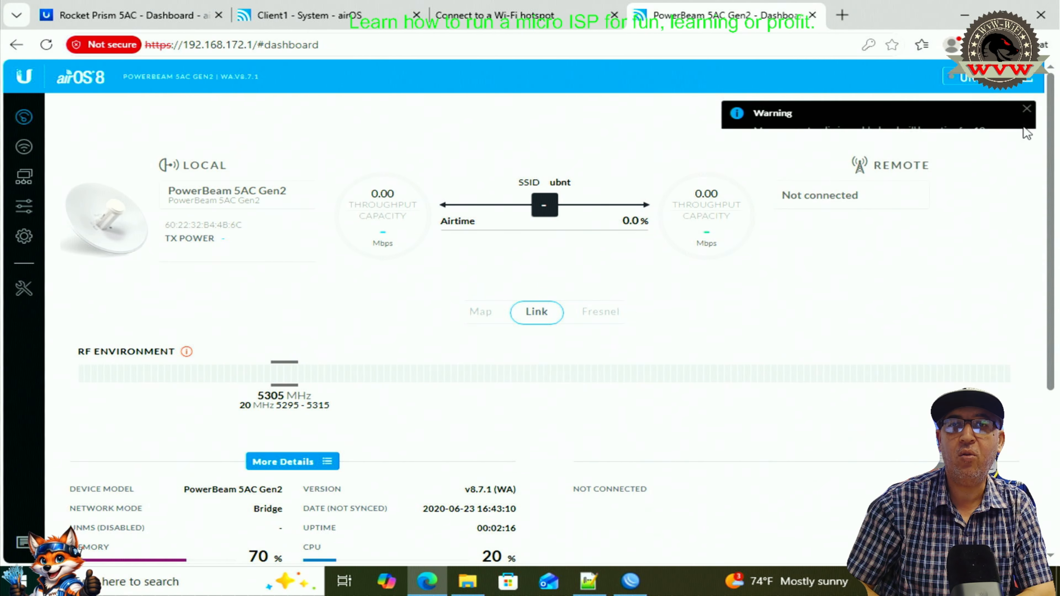
pyautogui.scroll(-3, 920, 277)
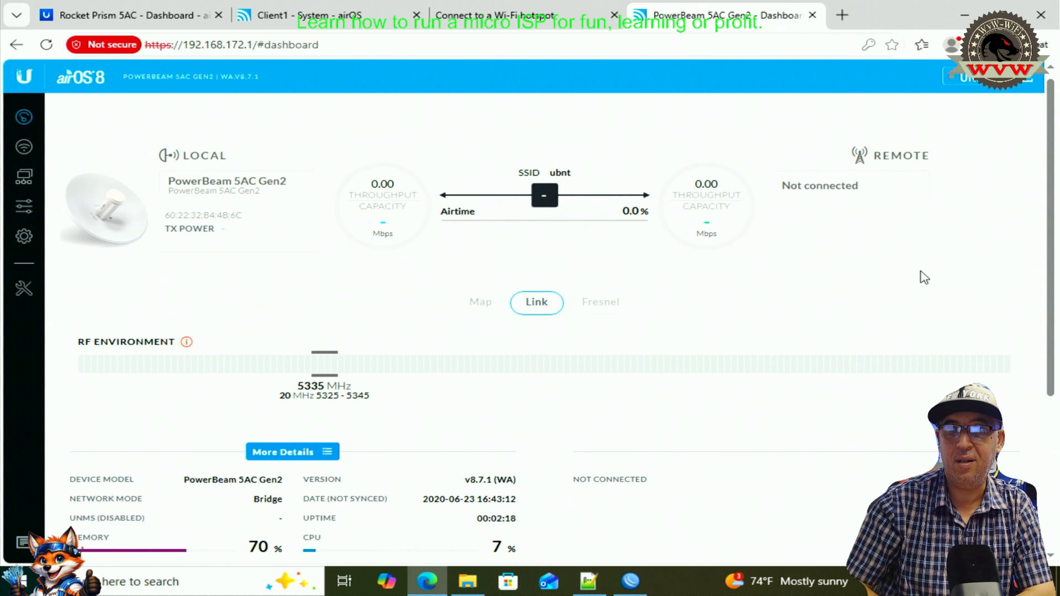
pyautogui.scroll(-2, 809, 341)
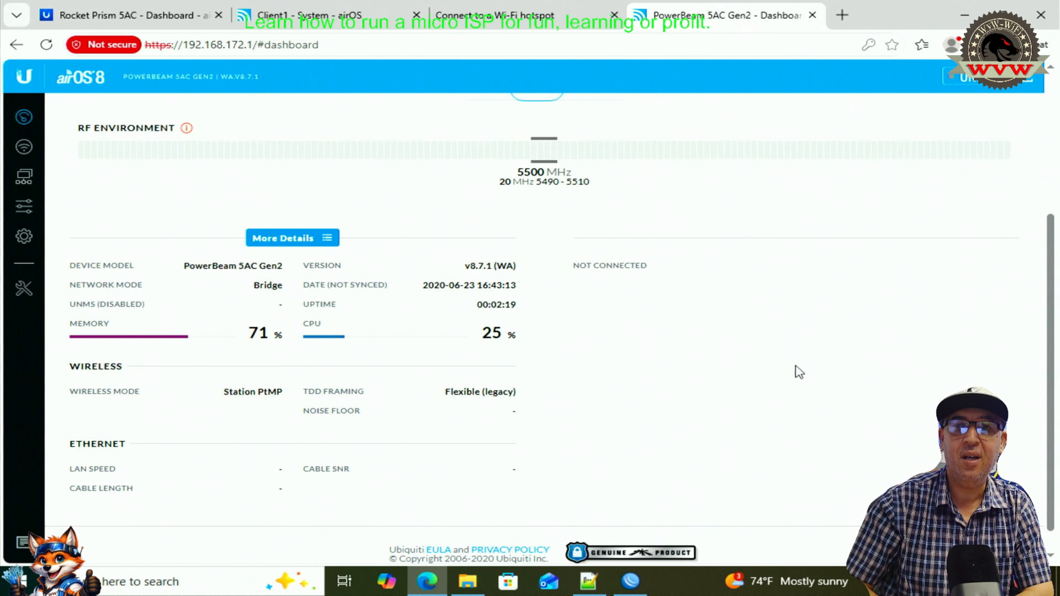
pyautogui.scroll(5, 792, 400)
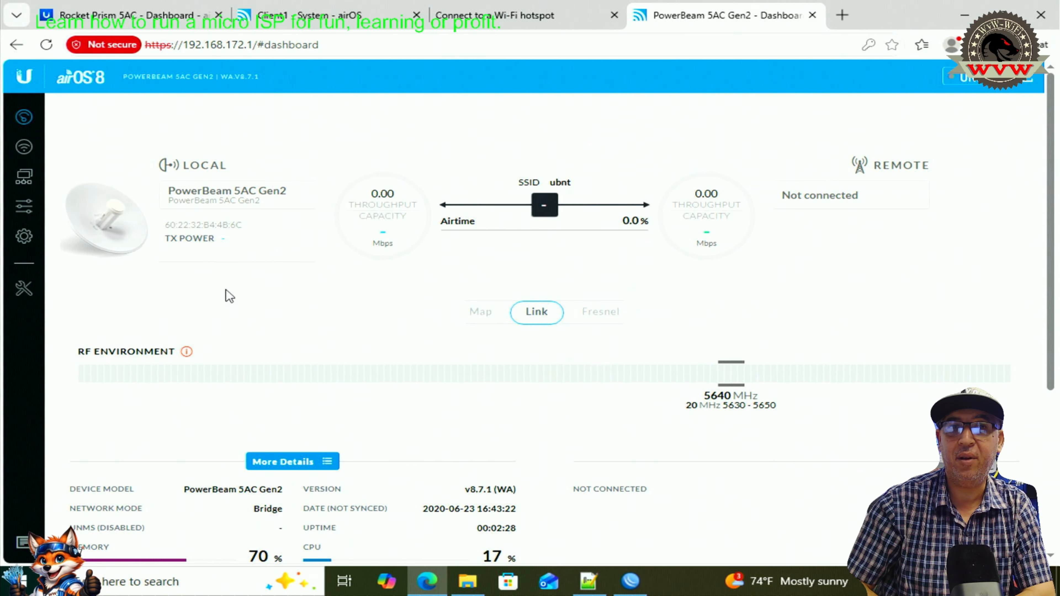
pyautogui.click(24, 237)
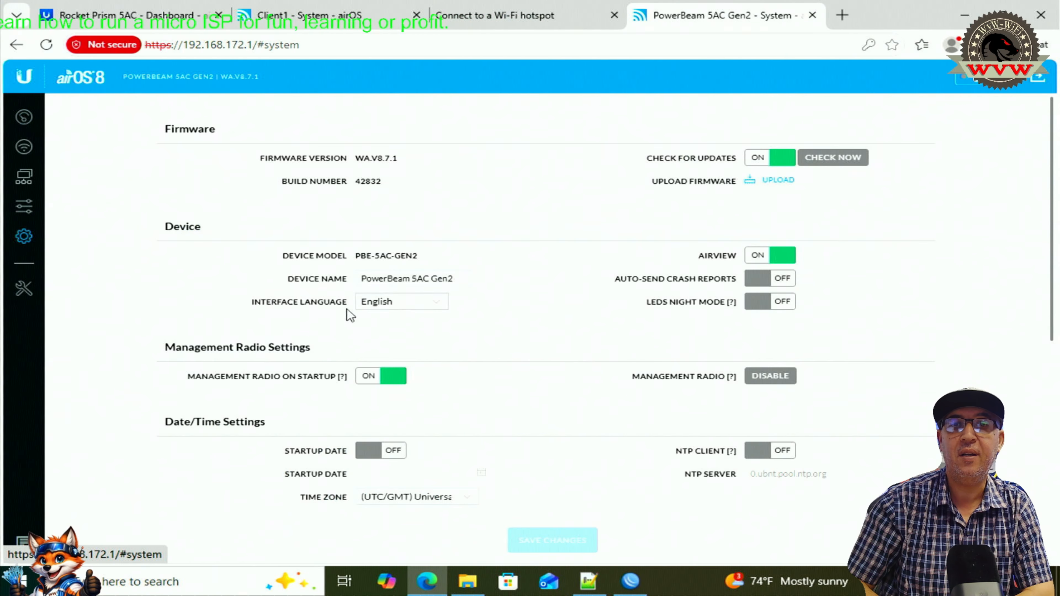
# - Upload Client2_config_CPE.cfg from Downloads through Upload Configuration under Device Maintenance
pyautogui.scroll(-4, 461, 313)
pyautogui.scroll(-3, 468, 325)
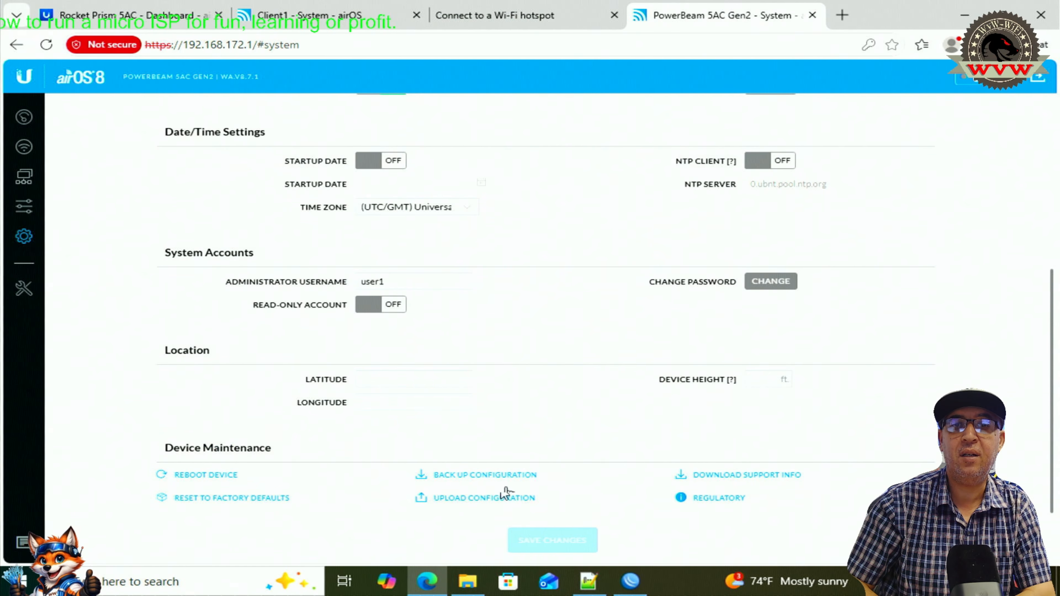
pyautogui.click(463, 505)
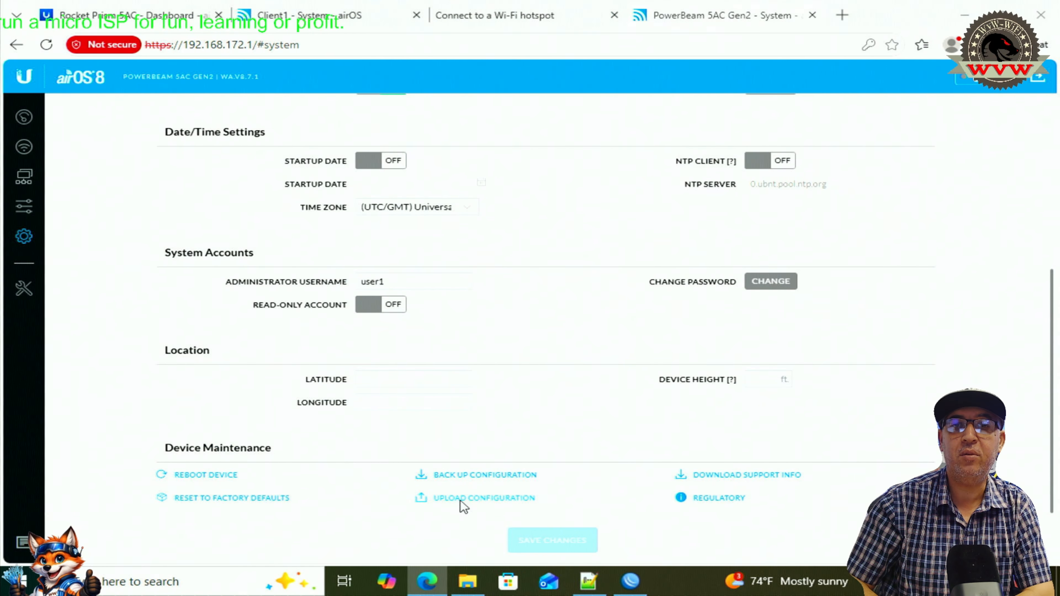
pyautogui.click(75, 129)
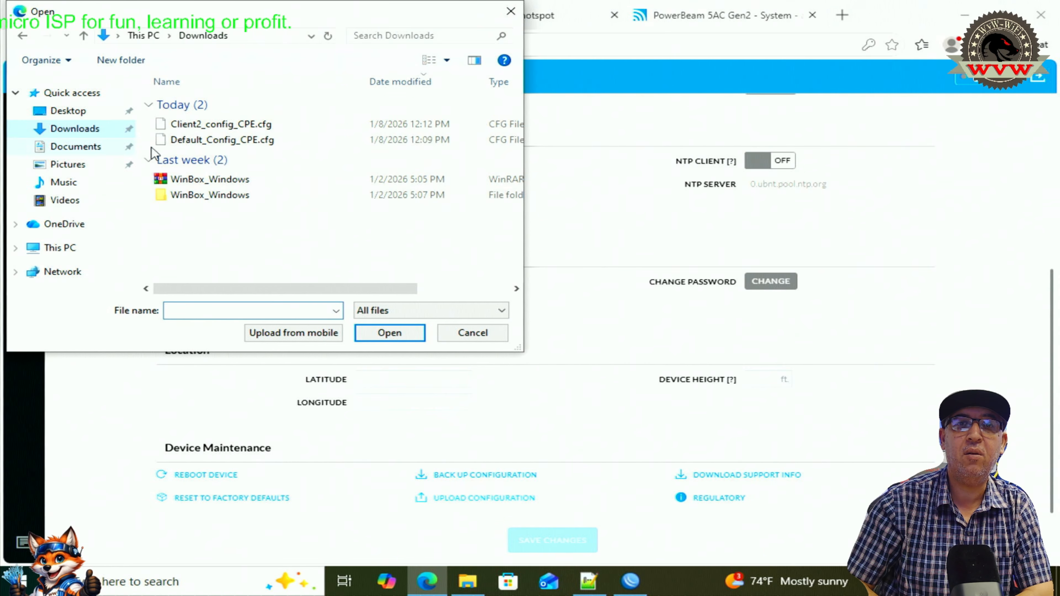
pyautogui.click(221, 130)
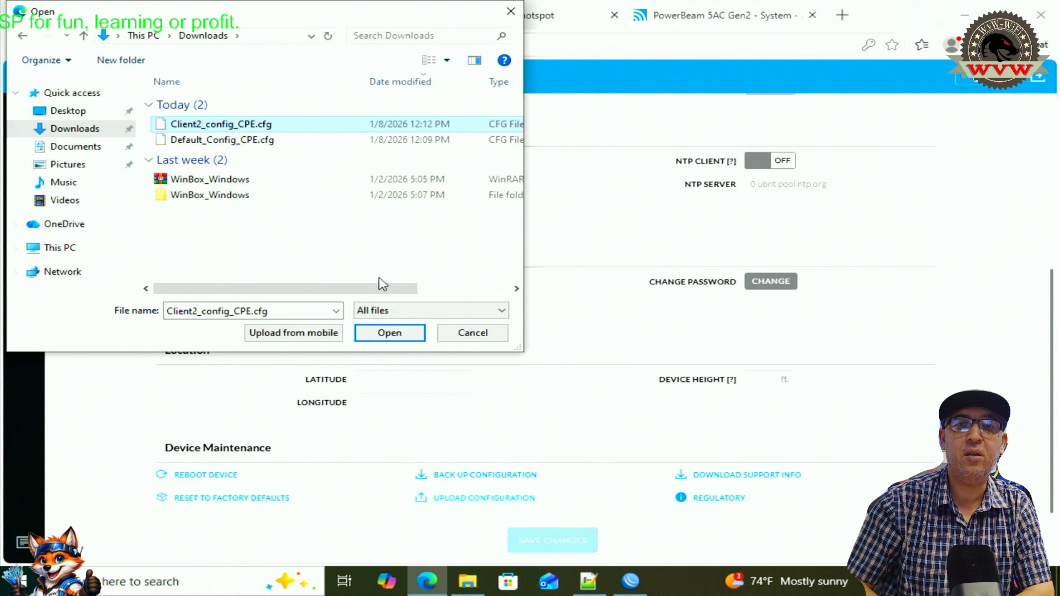
pyautogui.click(394, 336)
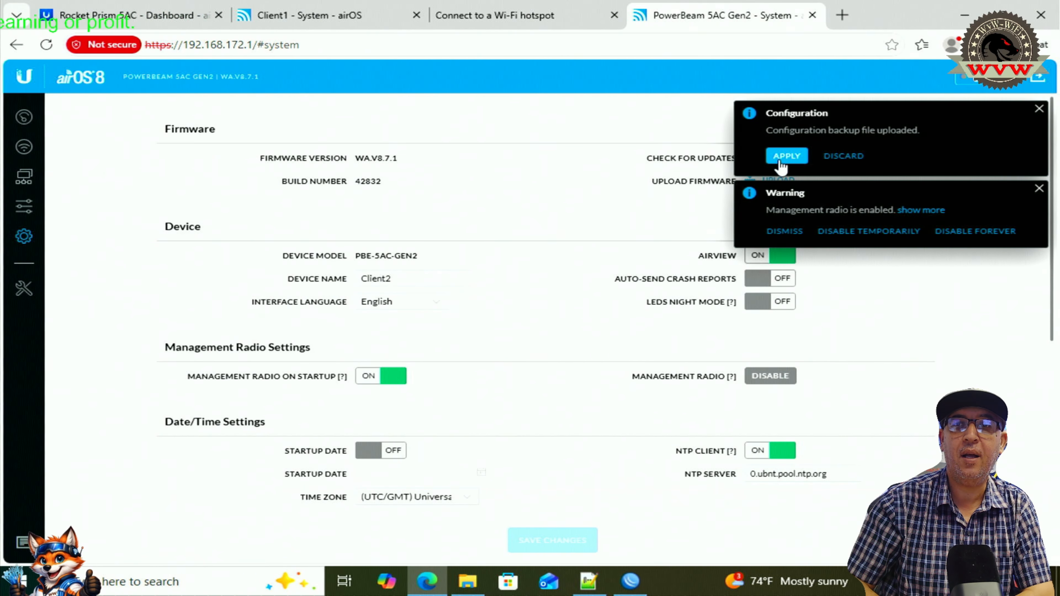
# - Apply the uploaded Client2 configuration, then return to the dashboard and dismiss the radio warning
pyautogui.click(780, 162)
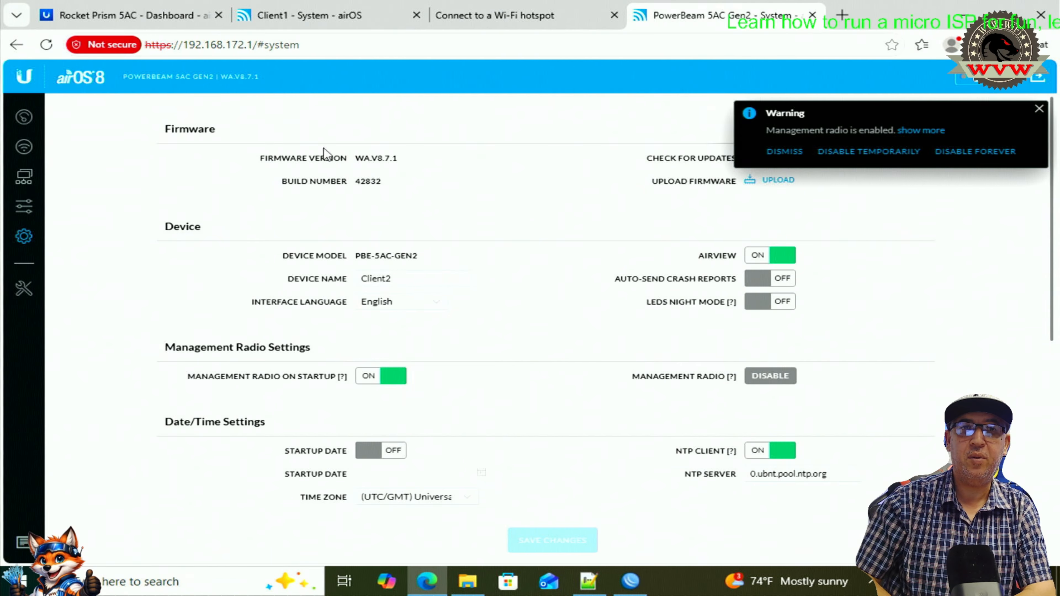
pyautogui.click(22, 119)
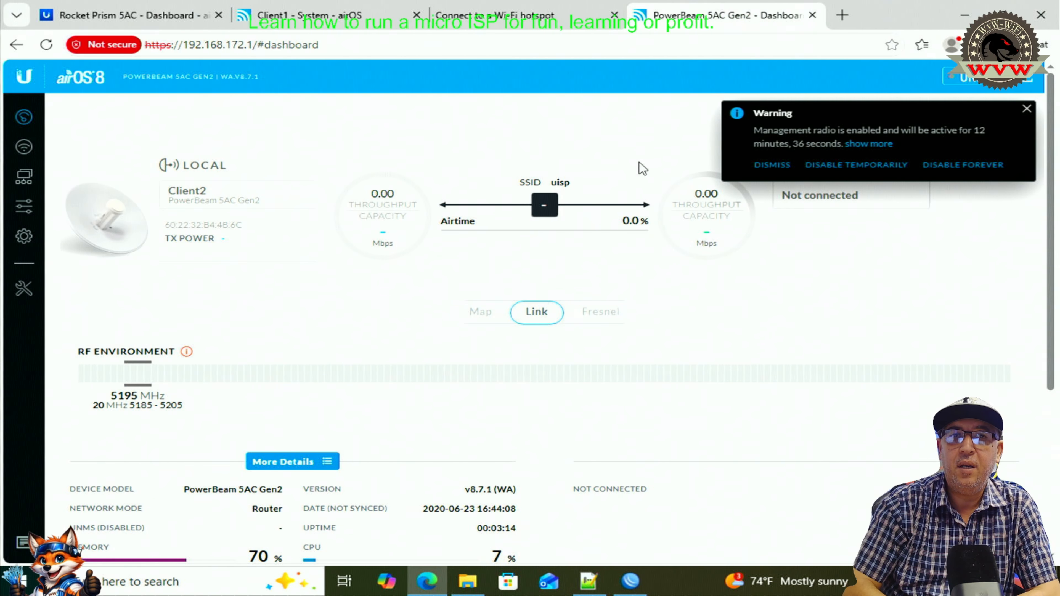
pyautogui.click(1027, 110)
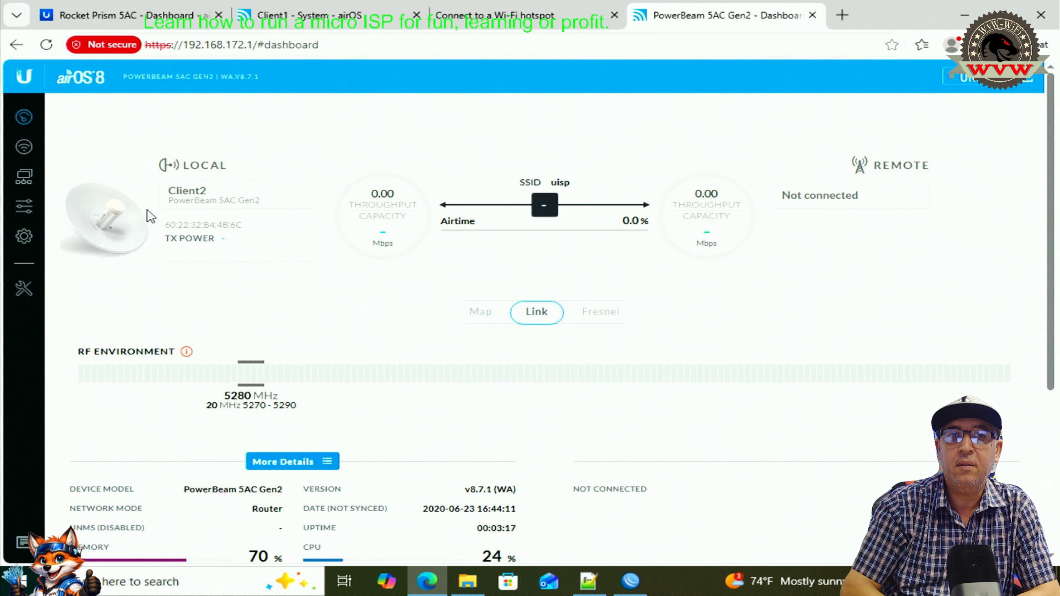
# - Reload the dashboard so the device appears under the Client2 name
pyautogui.click(21, 122)
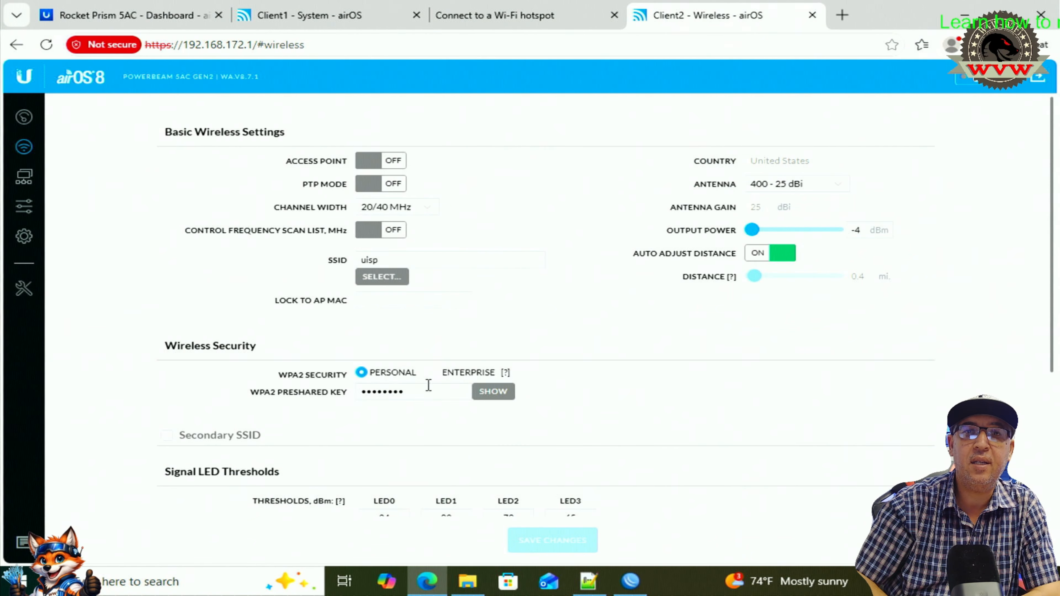
# - Review Client2's Wireless, Network and Services pages, then return to the dashboard
pyautogui.scroll(-4, 421, 379)
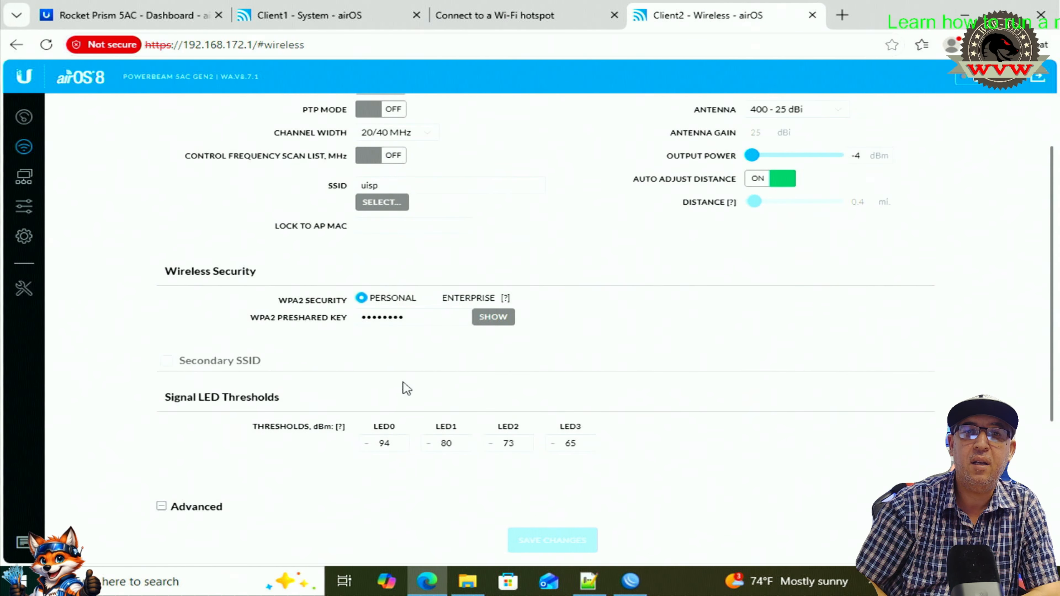
pyautogui.scroll(-1, 543, 422)
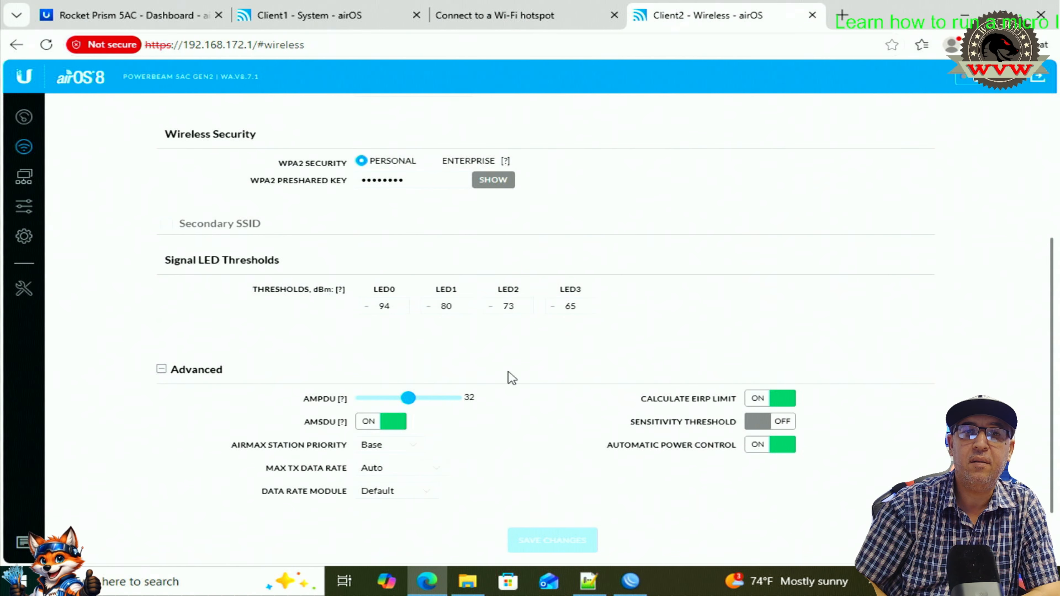
pyautogui.scroll(6, 728, 310)
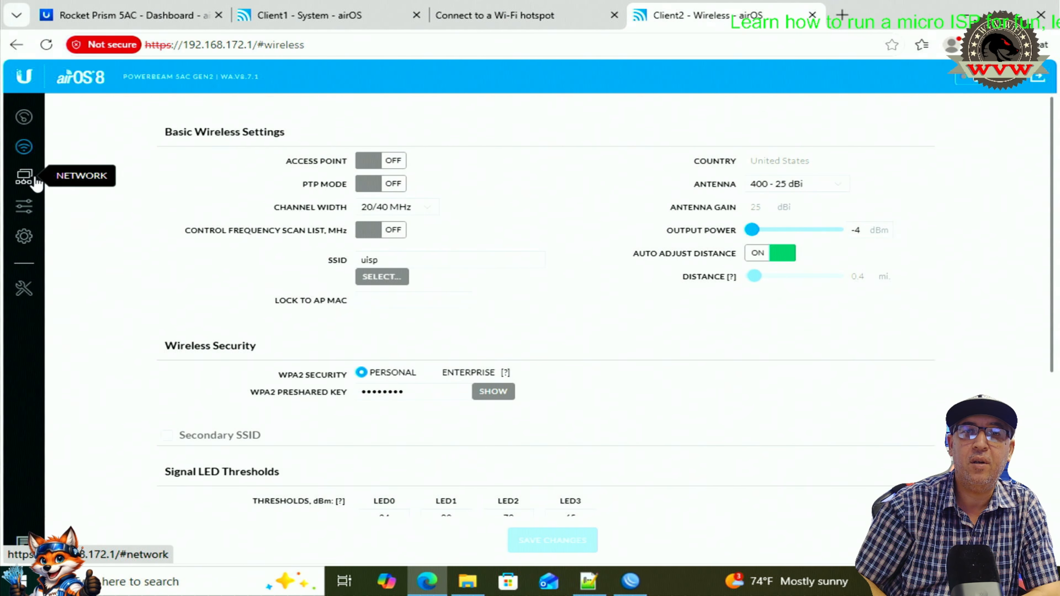
pyautogui.click(23, 176)
pyautogui.scroll(-3, 433, 263)
pyautogui.scroll(-20, 433, 268)
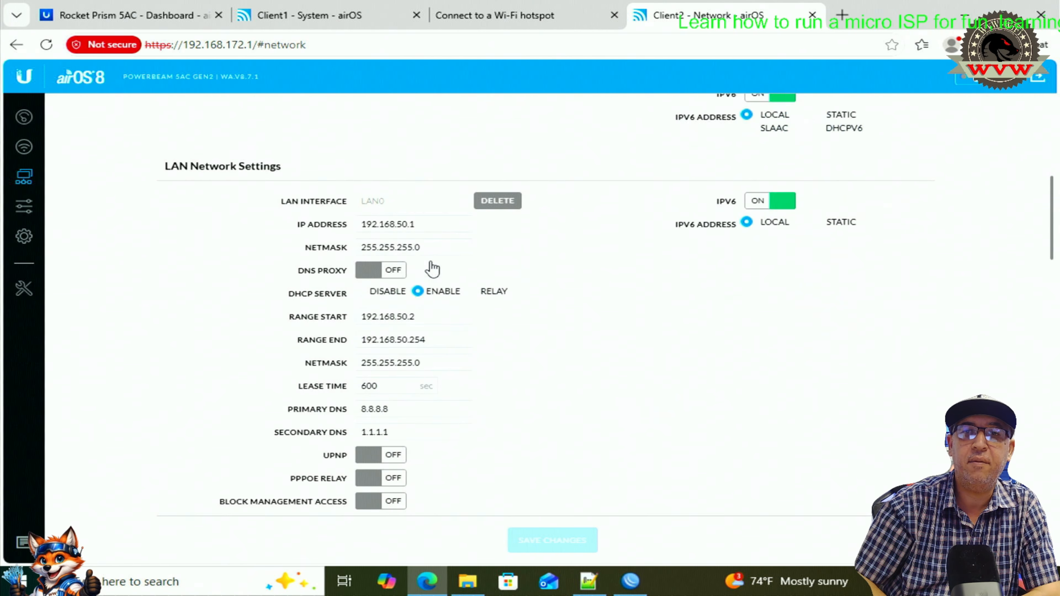
pyautogui.scroll(20, 433, 271)
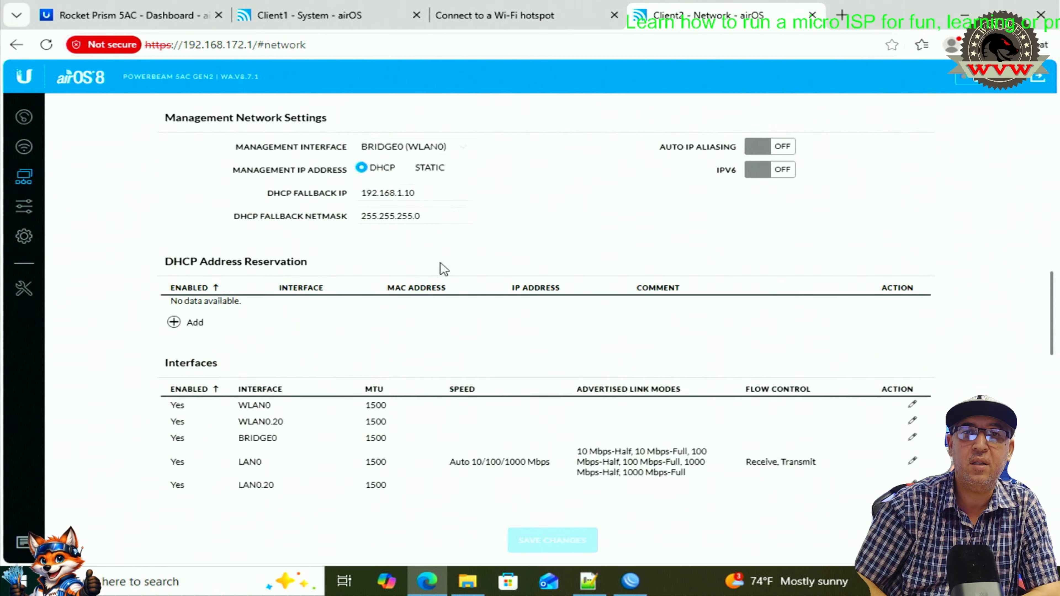
pyautogui.click(23, 205)
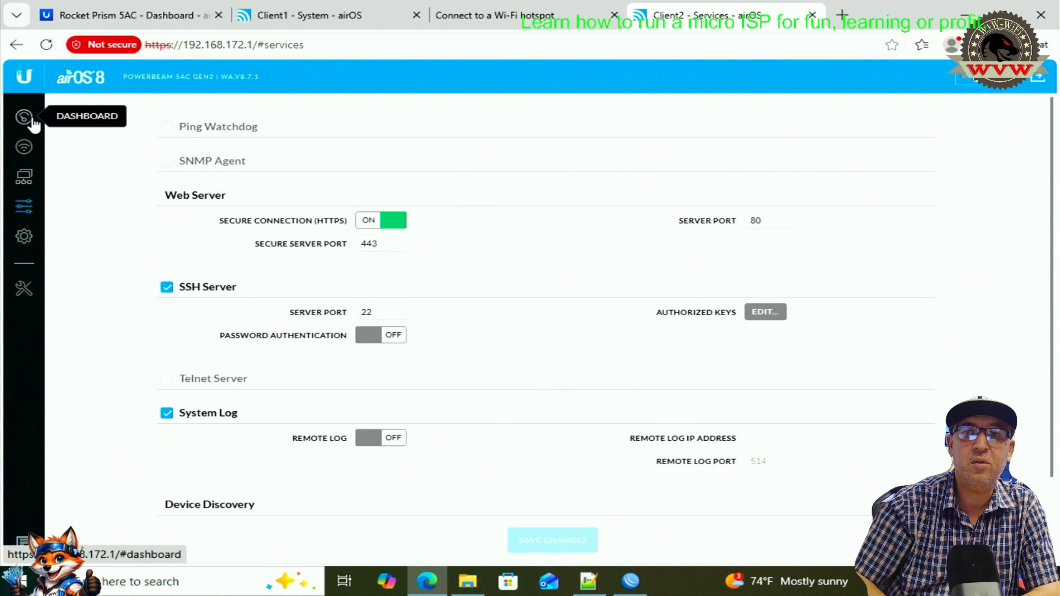
pyautogui.click(24, 117)
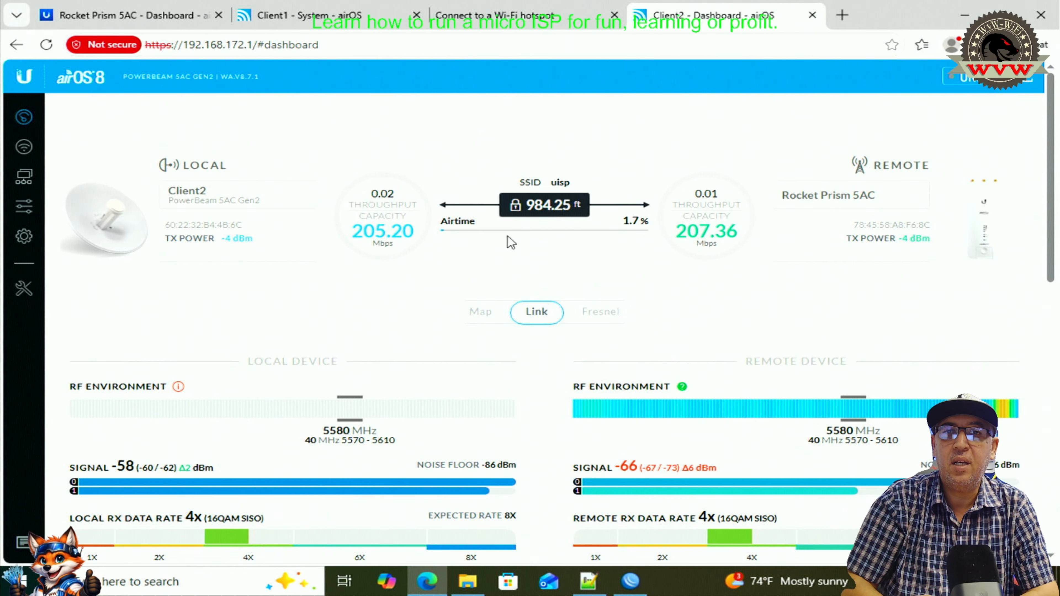
# - Highlight the Rocket Prism 5AC link details, then reload the page with F5
pyautogui.moveTo(679, 231); pyautogui.dragTo(767, 237)
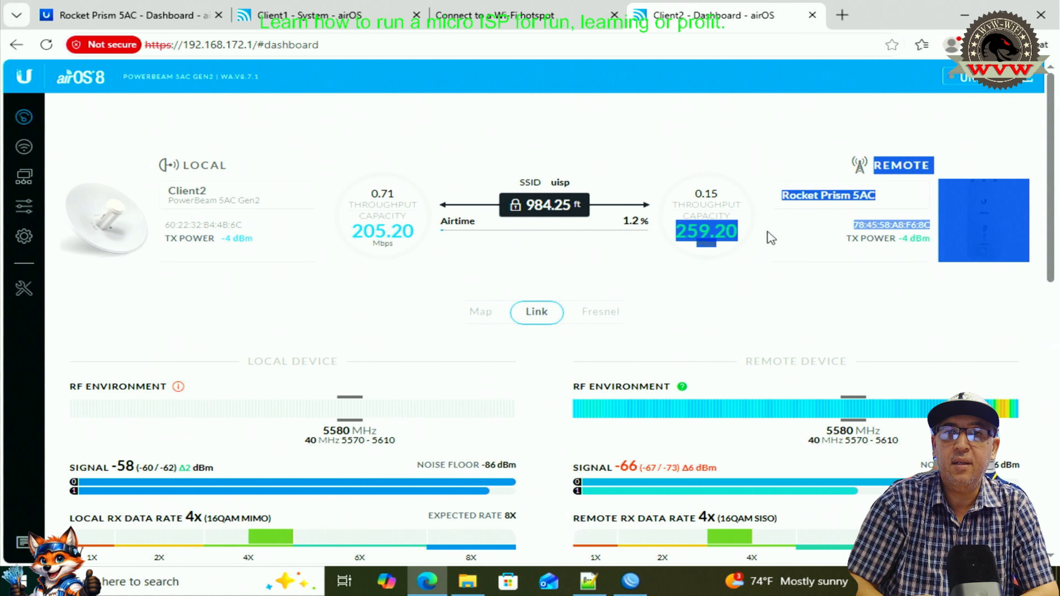
pyautogui.click(705, 291)
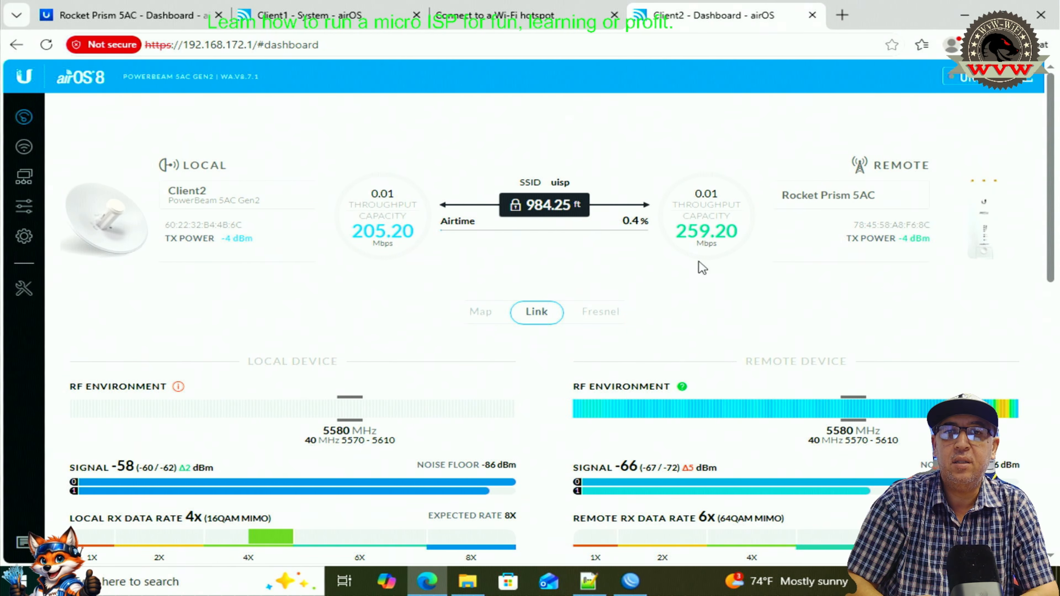
pyautogui.moveTo(852, 400)
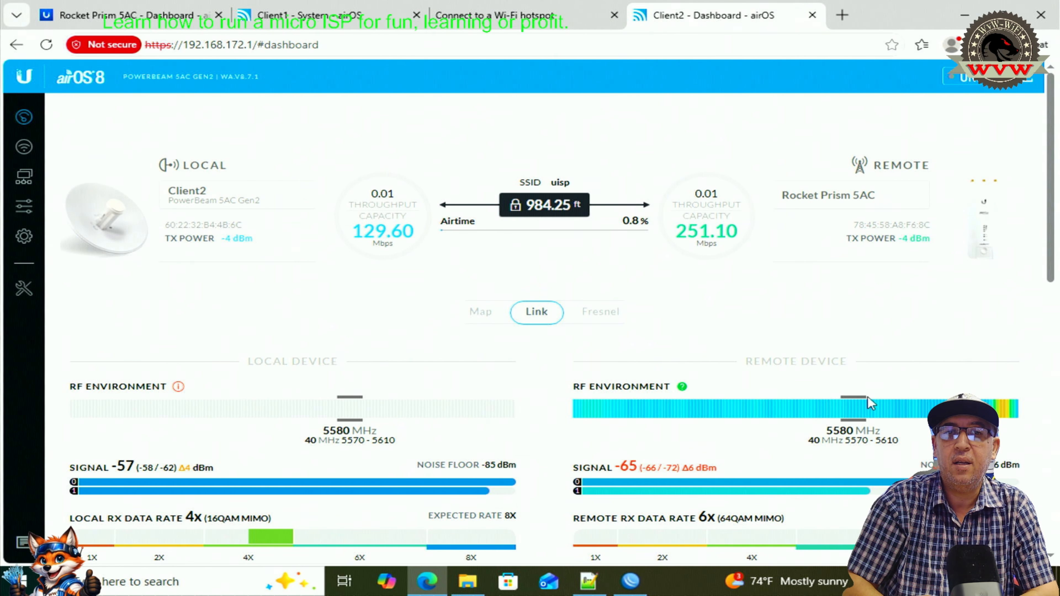
pyautogui.press('F5')
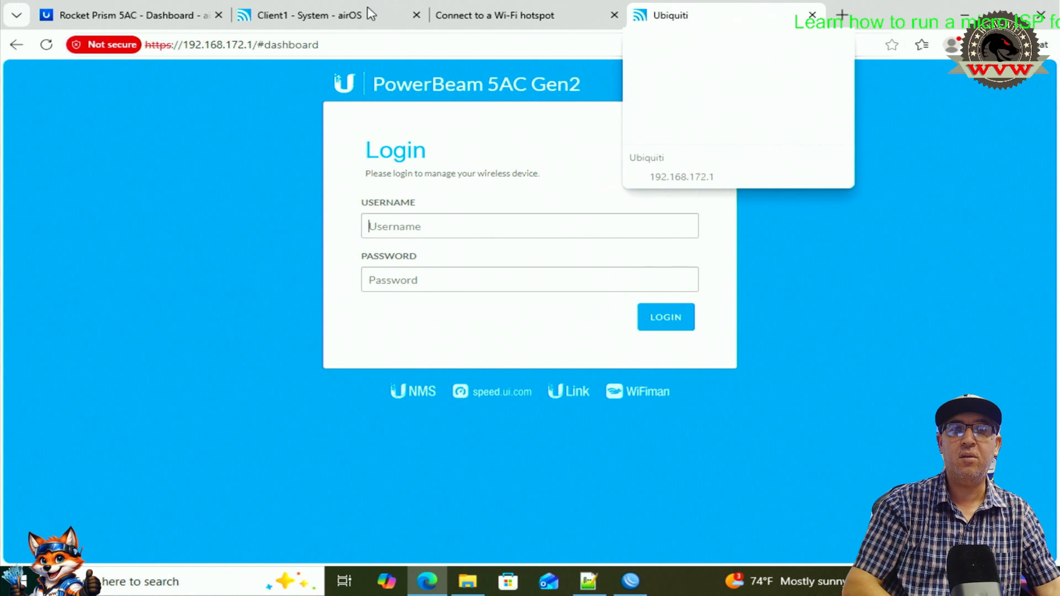
# - Turn Wi-Fi off and reload the Rocket Prism 5AC dashboard at 10.0.11.254 until it loads again
pyautogui.click(143, 16)
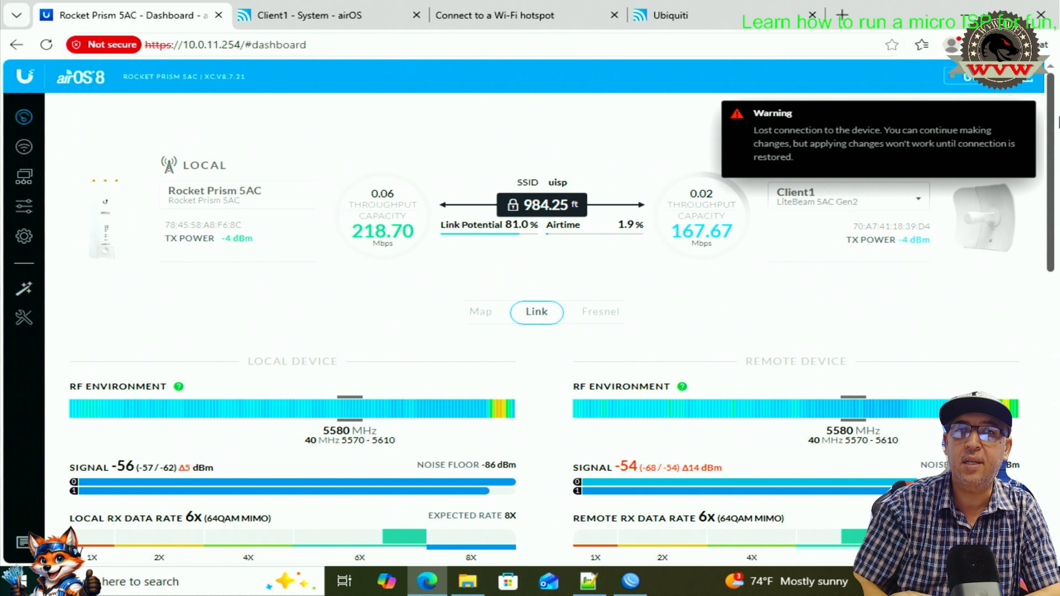
pyautogui.click(46, 44)
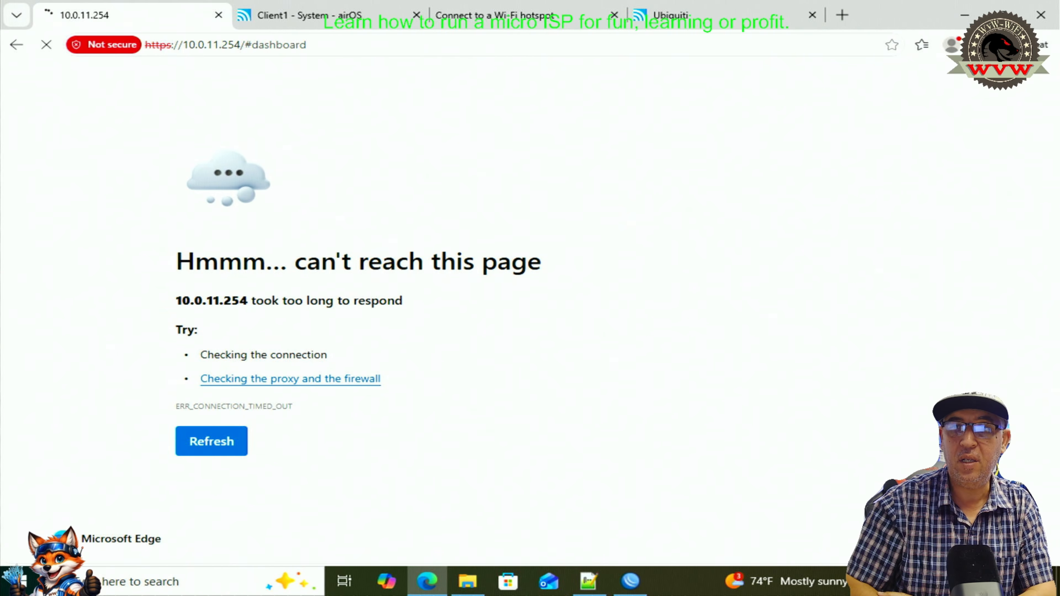
pyautogui.click(931, 582)
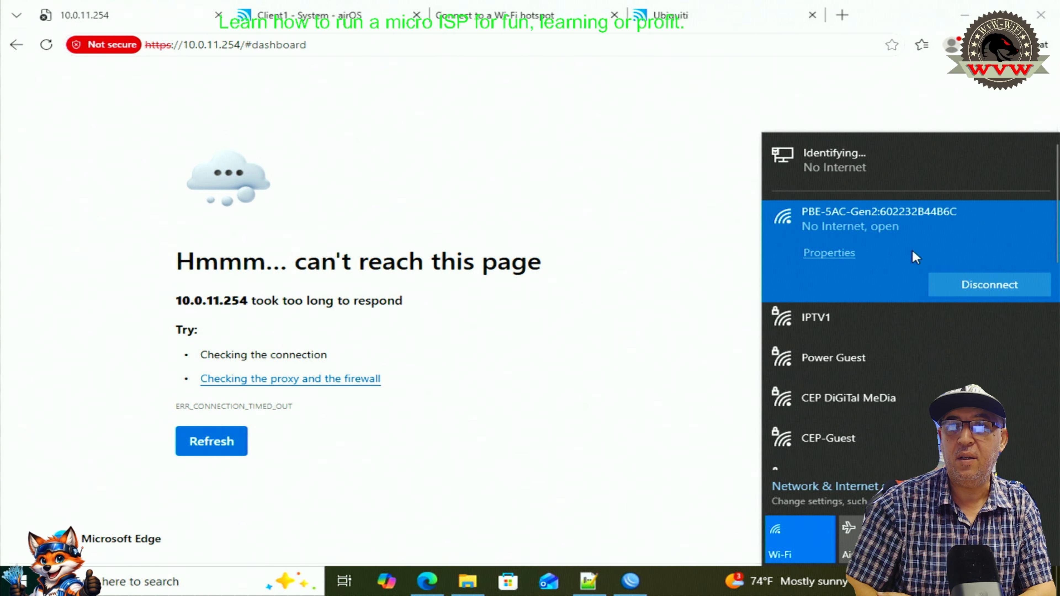
pyautogui.click(799, 549)
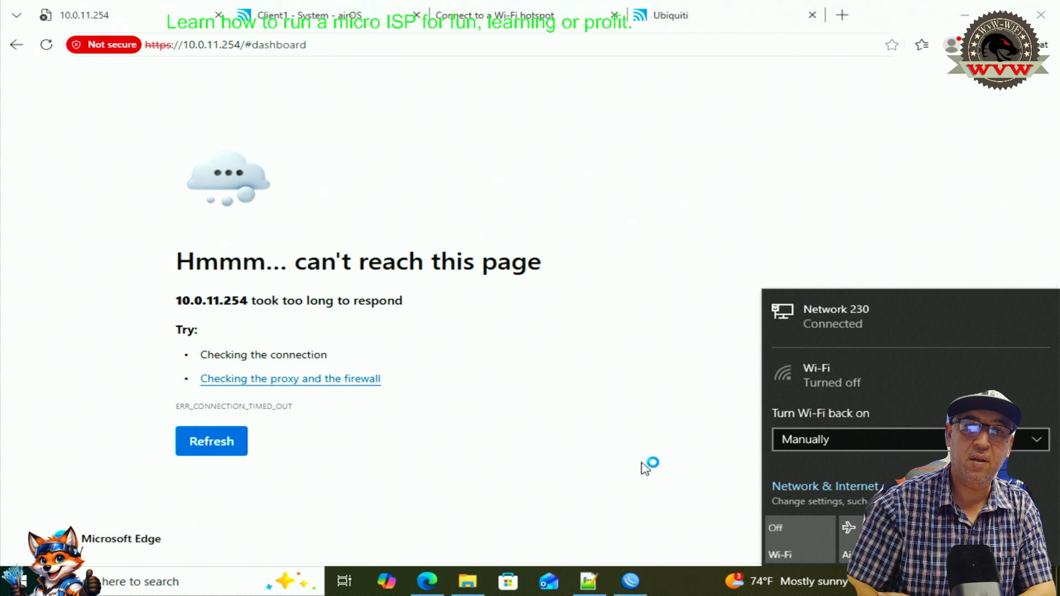
pyautogui.click(710, 193)
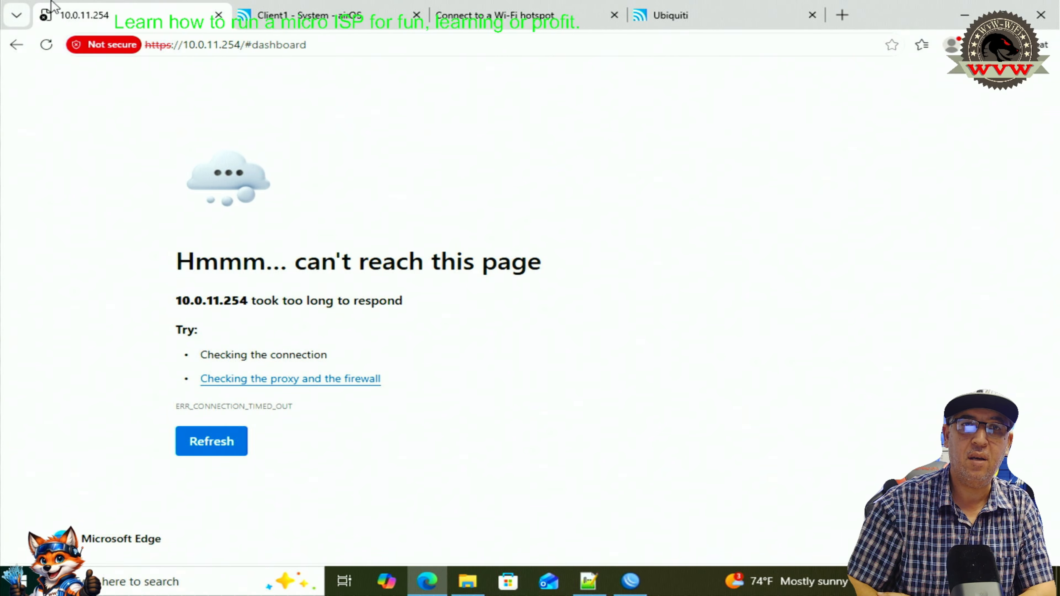
pyautogui.click(46, 44)
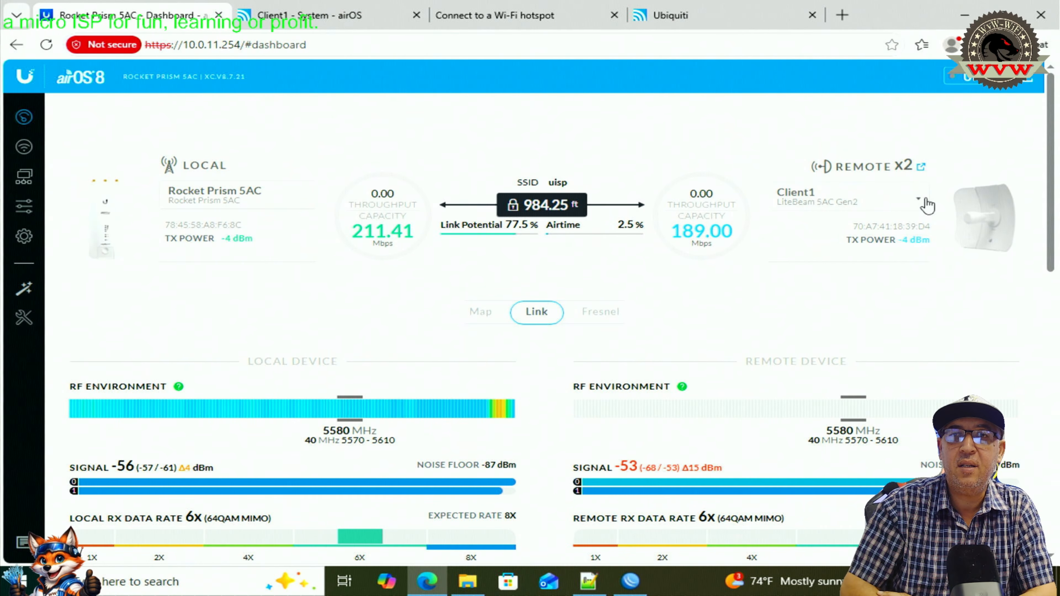
# - Show the Client2 station's link details from the Station List, then switch to WinBox's DHCP leases
pyautogui.click(920, 205)
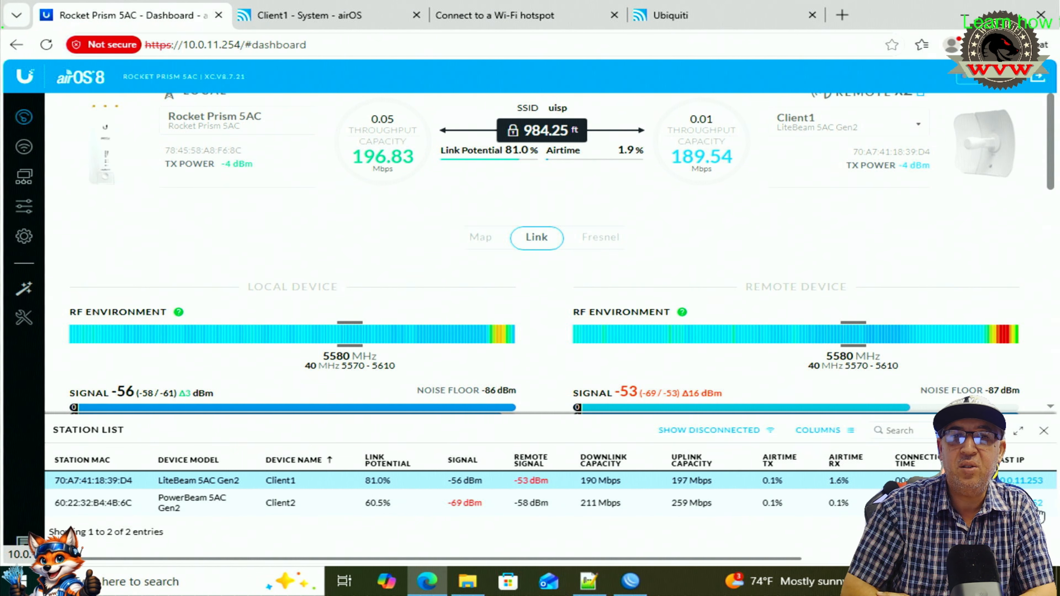
pyautogui.moveTo(274, 503); pyautogui.dragTo(310, 514)
pyautogui.click(306, 516)
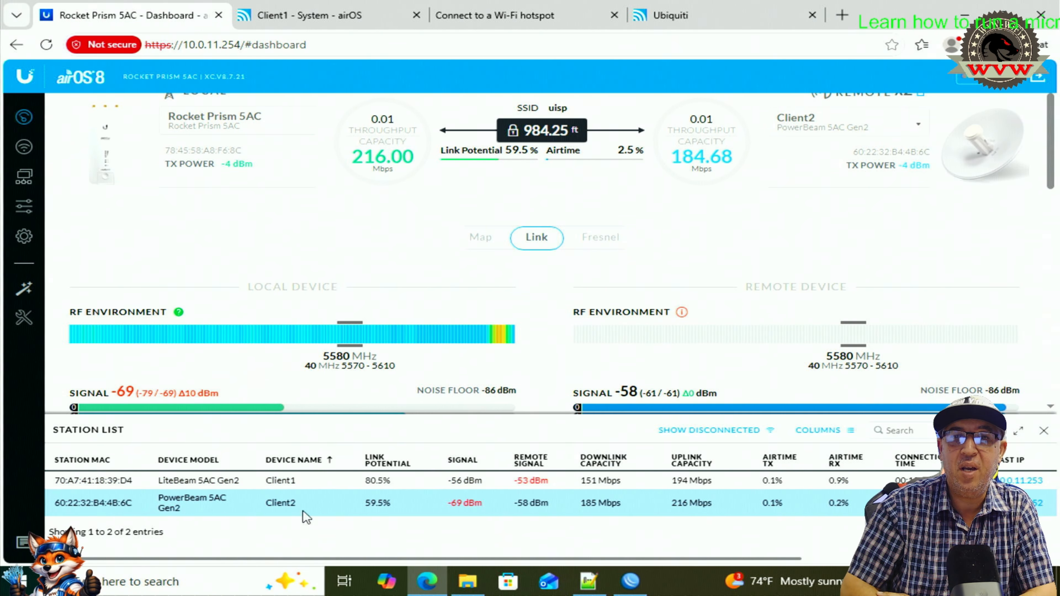
pyautogui.click(630, 581)
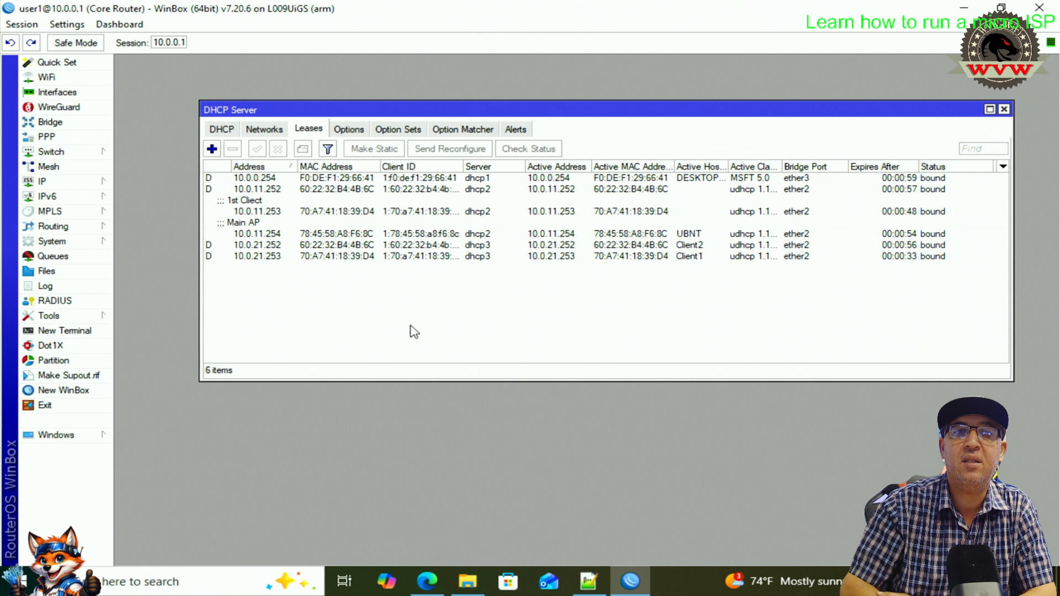
# - Point out Client2's 10.0.21.252 lease and the Main AP's 10.0.11.254 lease
pyautogui.click(252, 246)
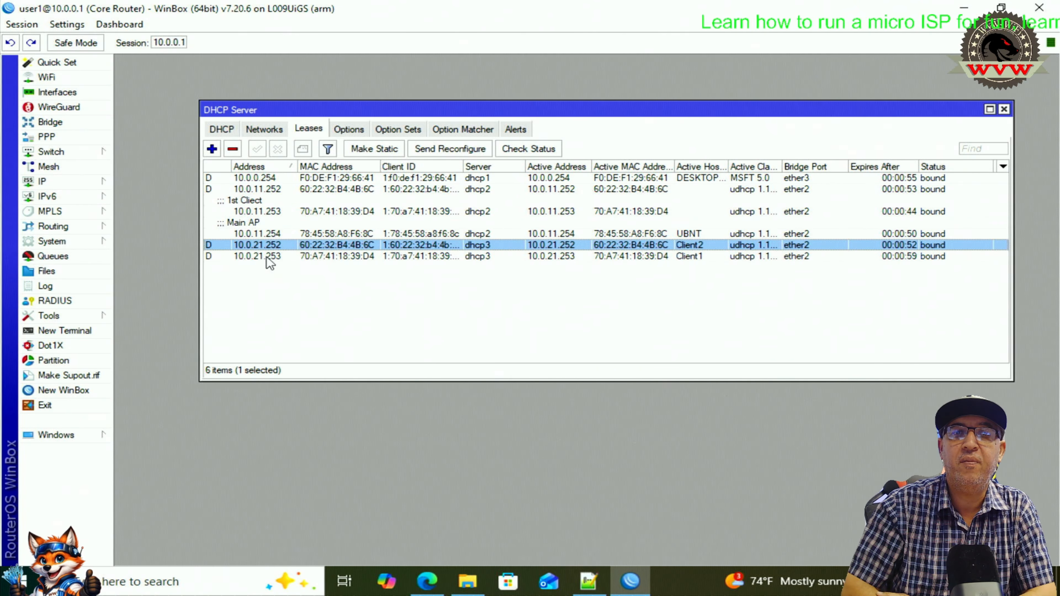
pyautogui.click(260, 236)
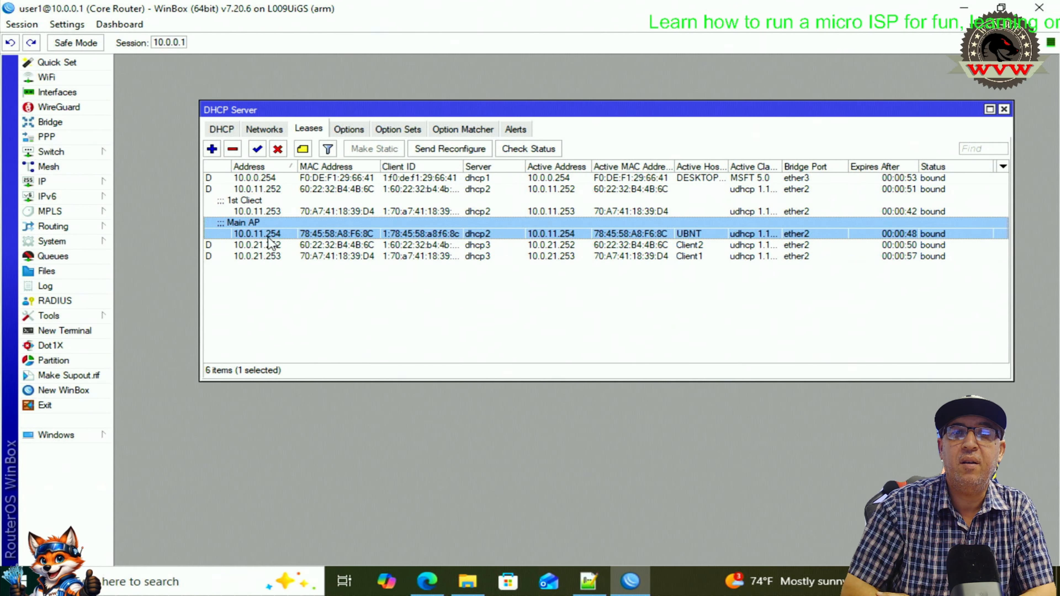
pyautogui.click(464, 322)
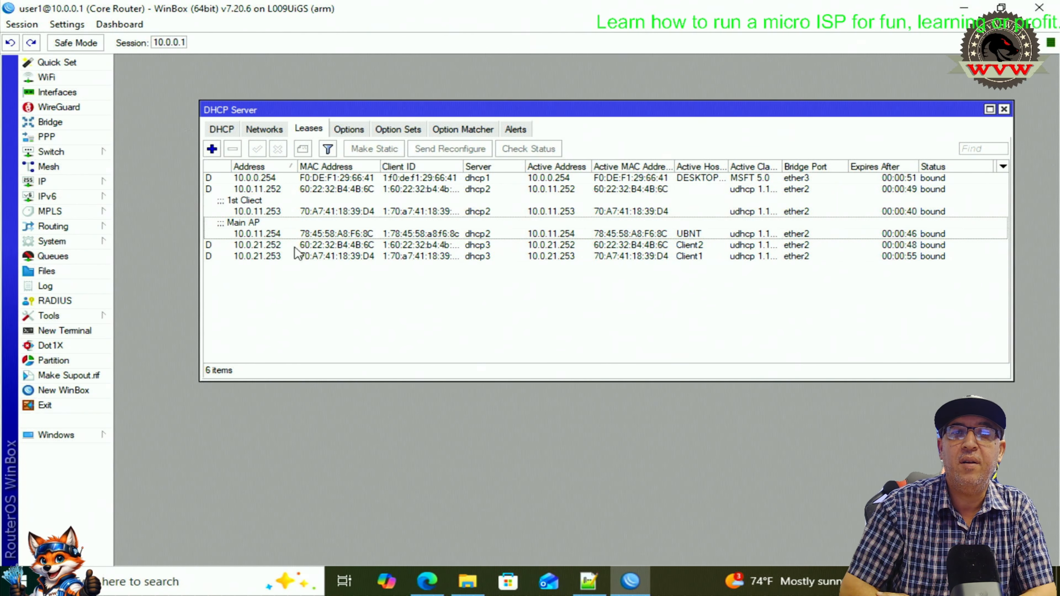
# - Make the PowerBeam's 10.0.11.252 lease static and start adding a comment to it
pyautogui.click(251, 189)
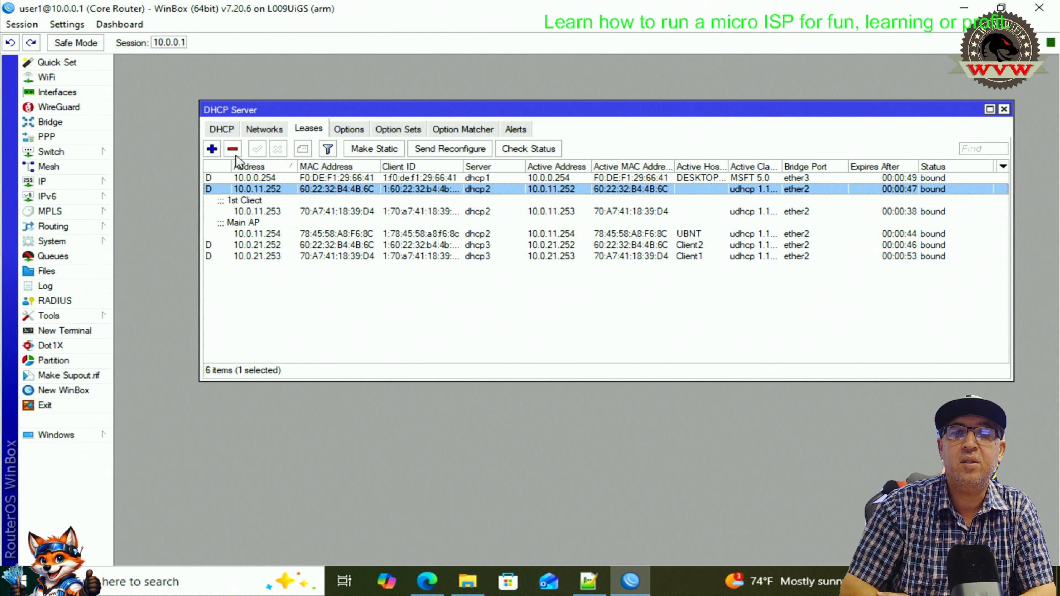
pyautogui.click(370, 151)
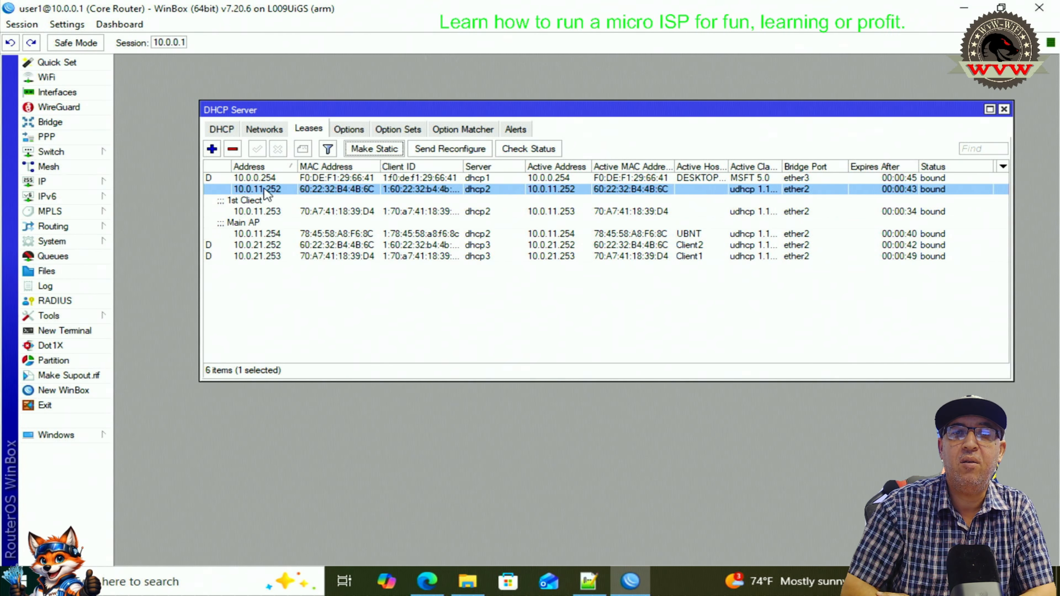
pyautogui.click(246, 209)
pyautogui.click(249, 191)
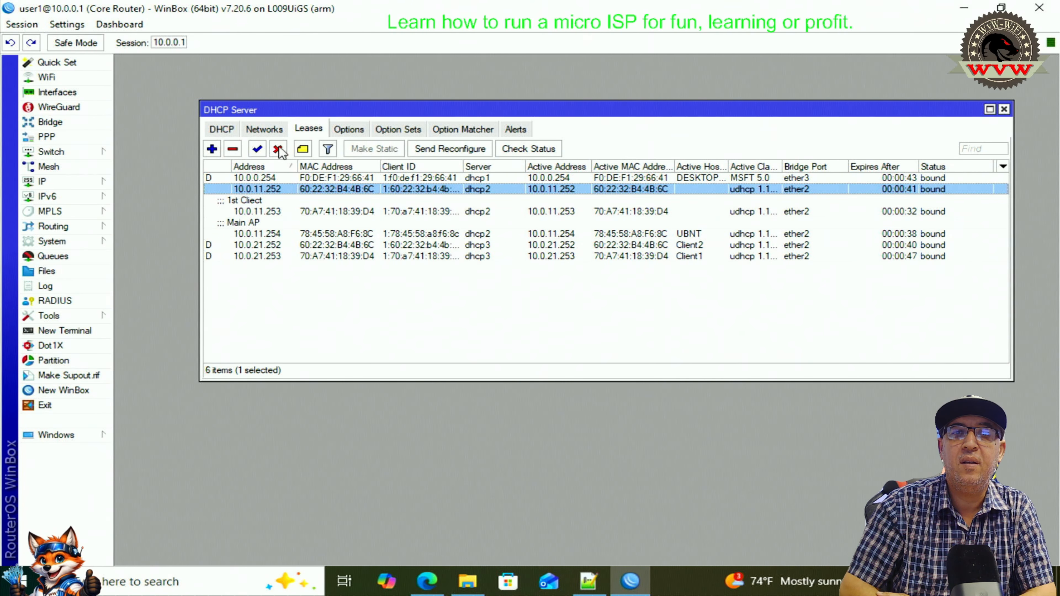
pyautogui.click(303, 151)
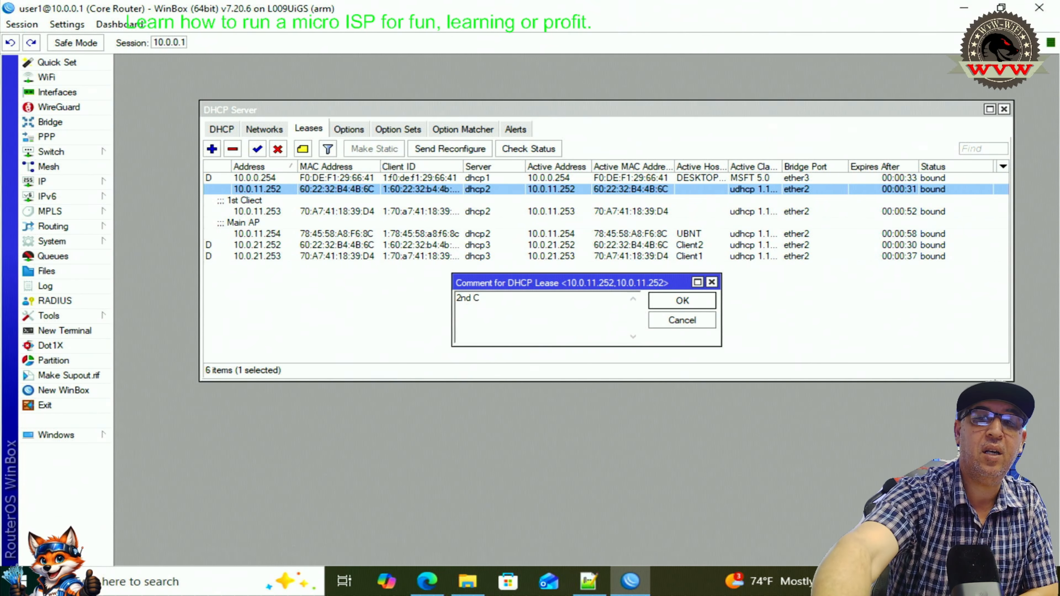
# - Finish the 10.0.11.252 lease comment as '2nd Client' and save it
pyautogui.write('nt')
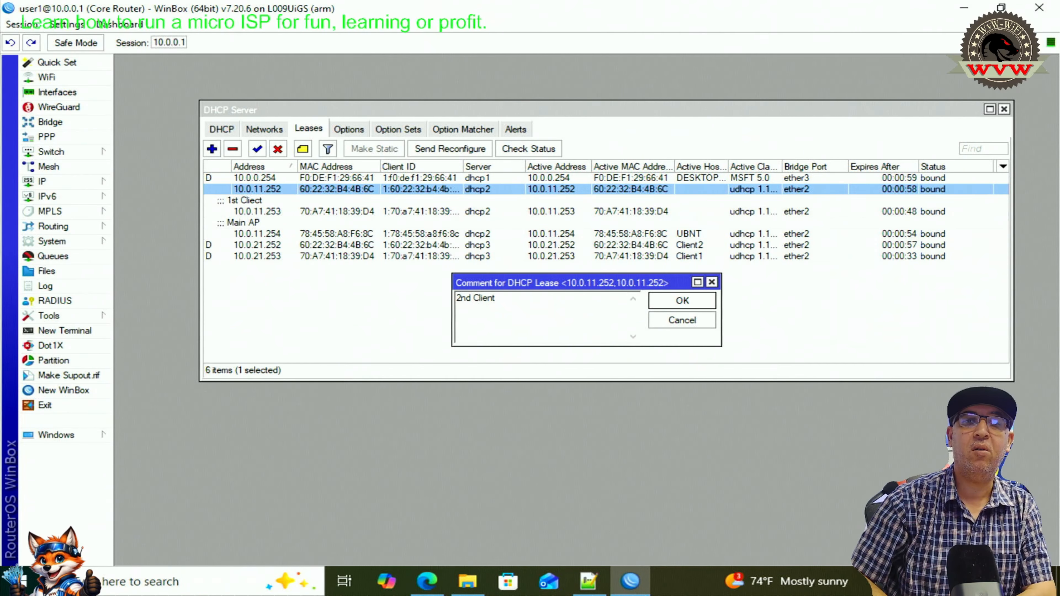
pyautogui.click(671, 300)
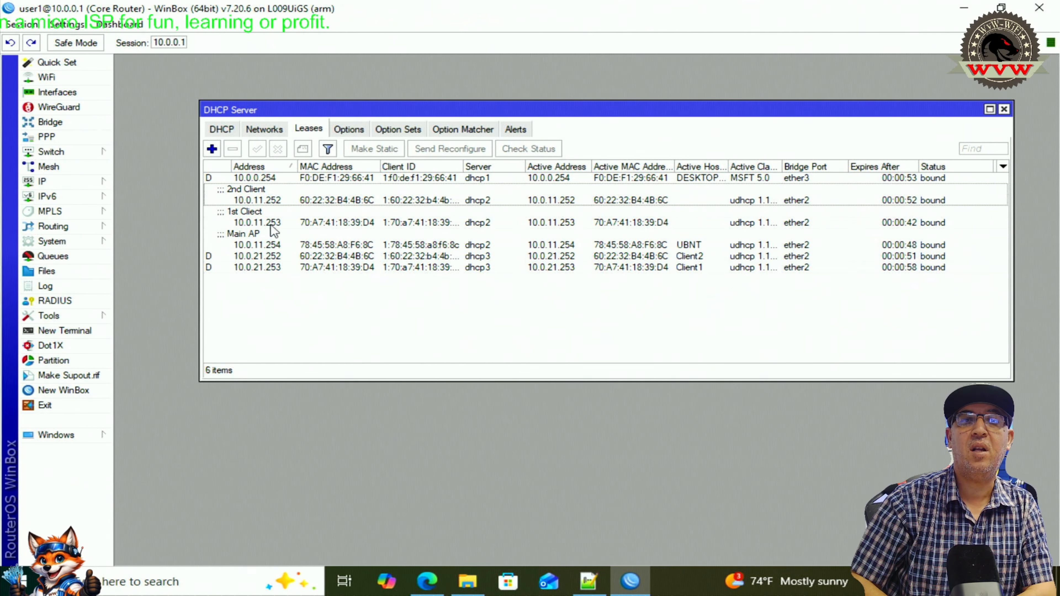
pyautogui.click(266, 268)
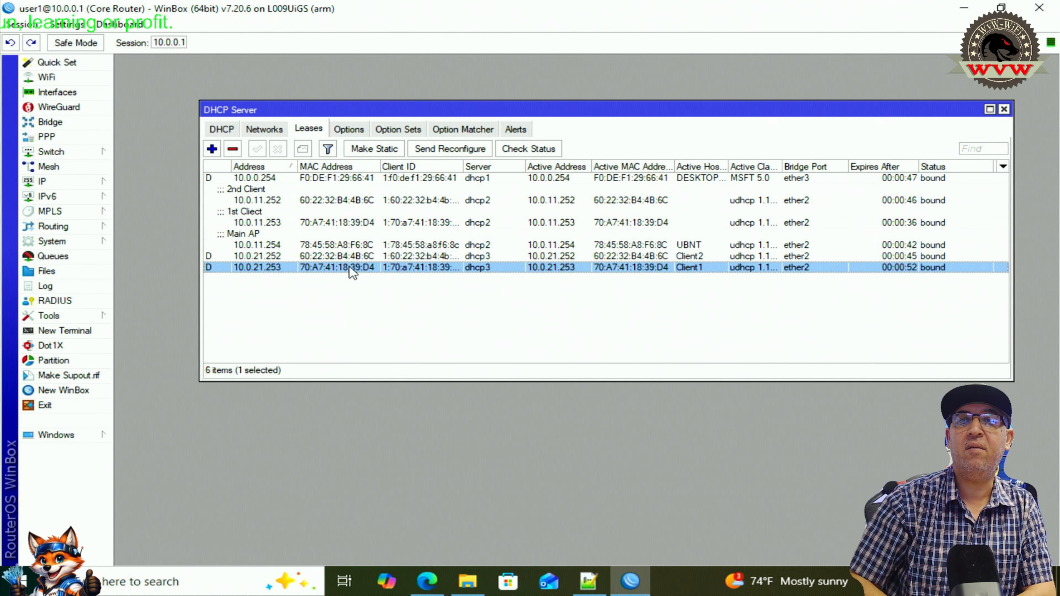
pyautogui.click(247, 254)
pyautogui.click(260, 202)
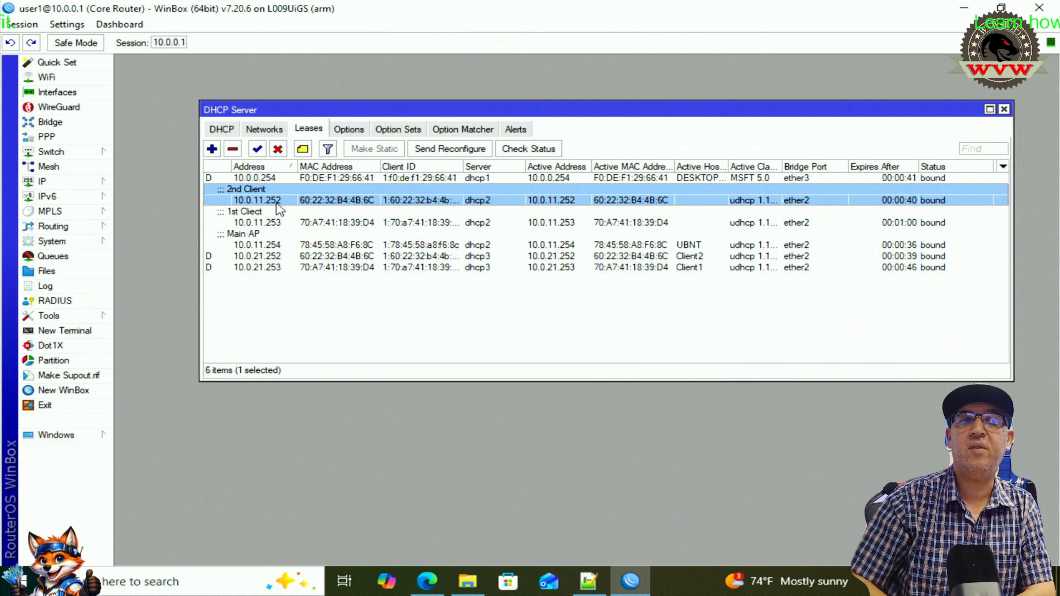
pyautogui.click(273, 256)
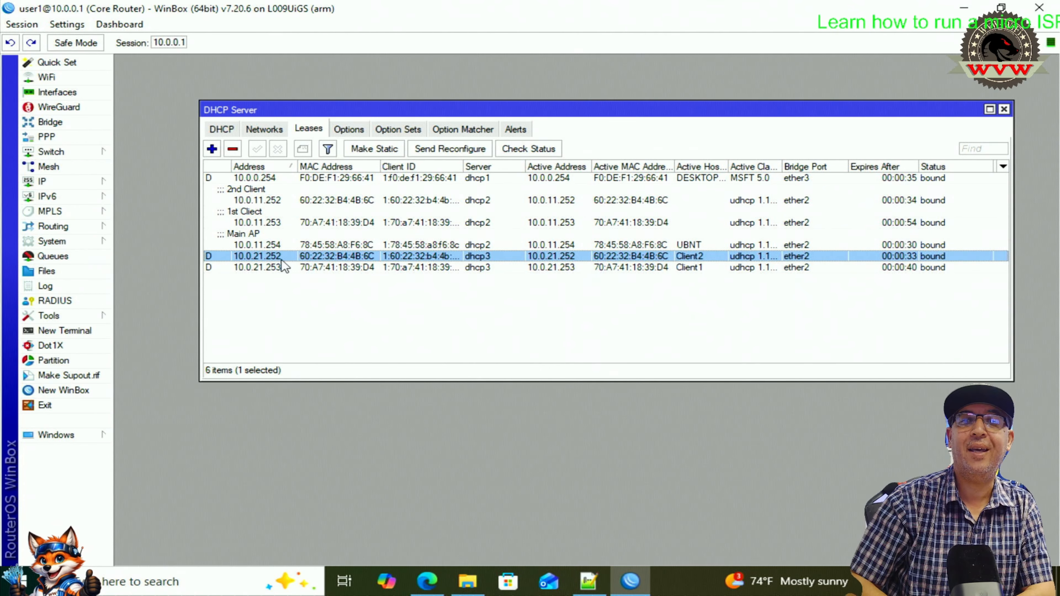
pyautogui.click(313, 298)
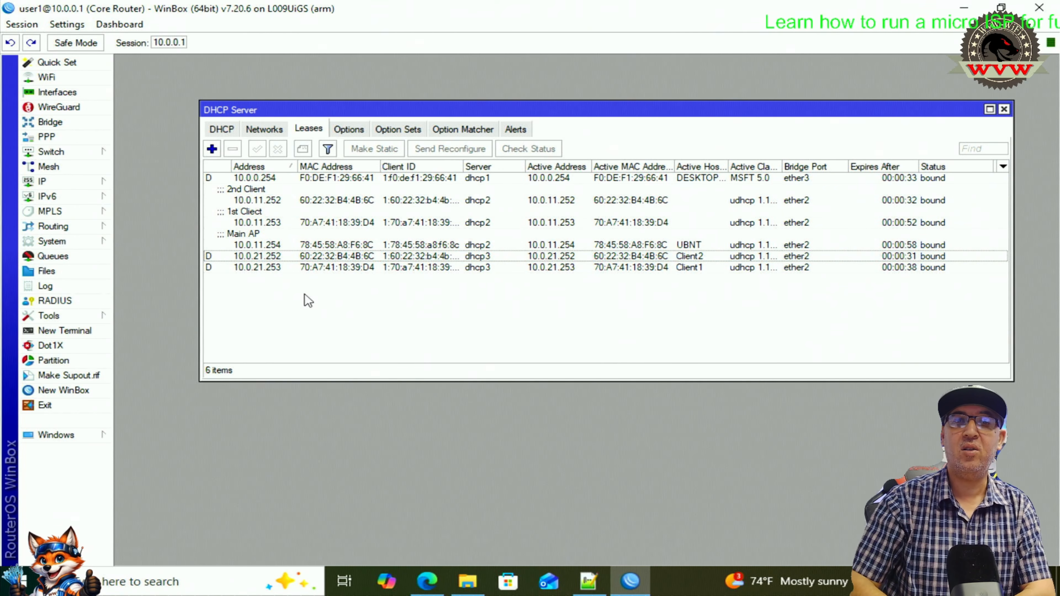